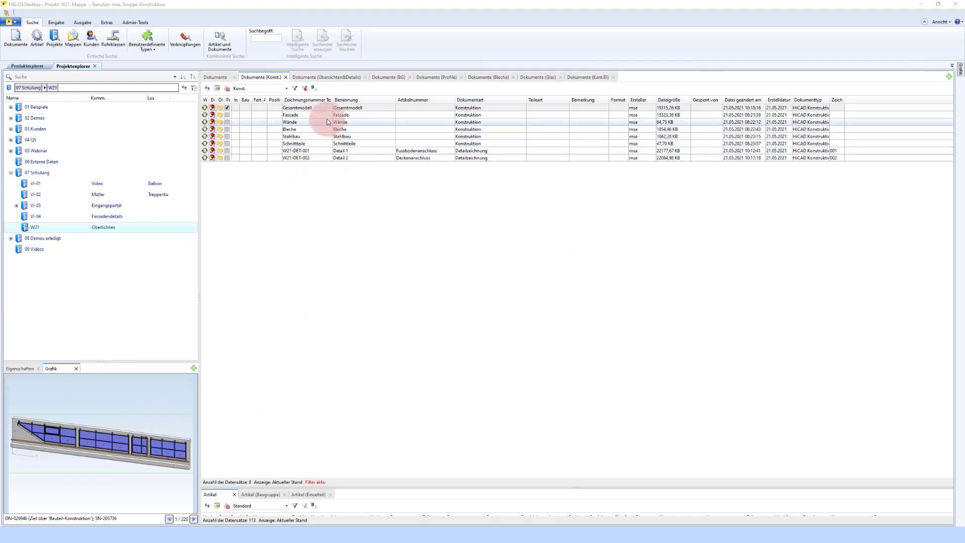
Preview the overall model Gesamtmodell and the detail drawings W21-DET-001 and W21-DET-002 among the construction documents.
left_click(312, 108)
left_click(315, 108)
left_click(308, 152)
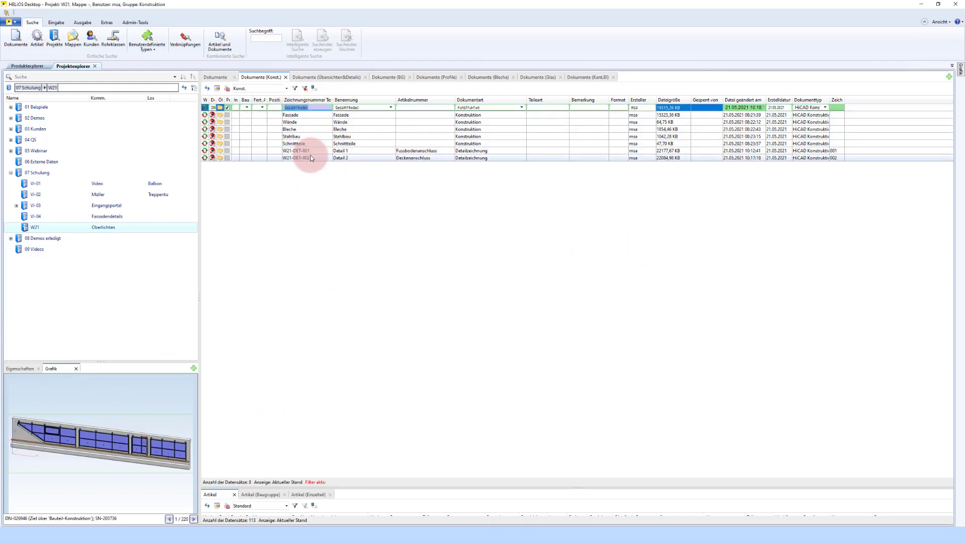
left_click(308, 159)
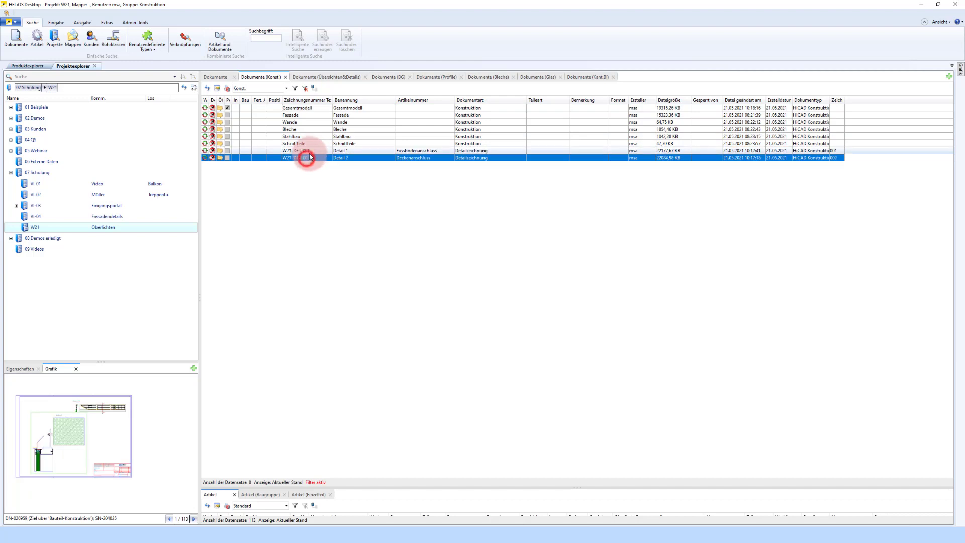
left_click(310, 152)
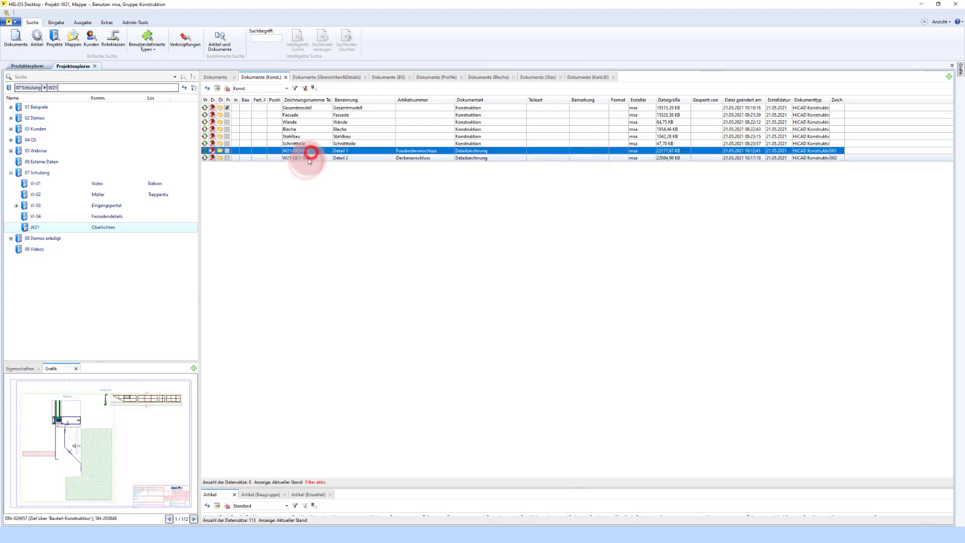
left_click(306, 157)
left_click(314, 152)
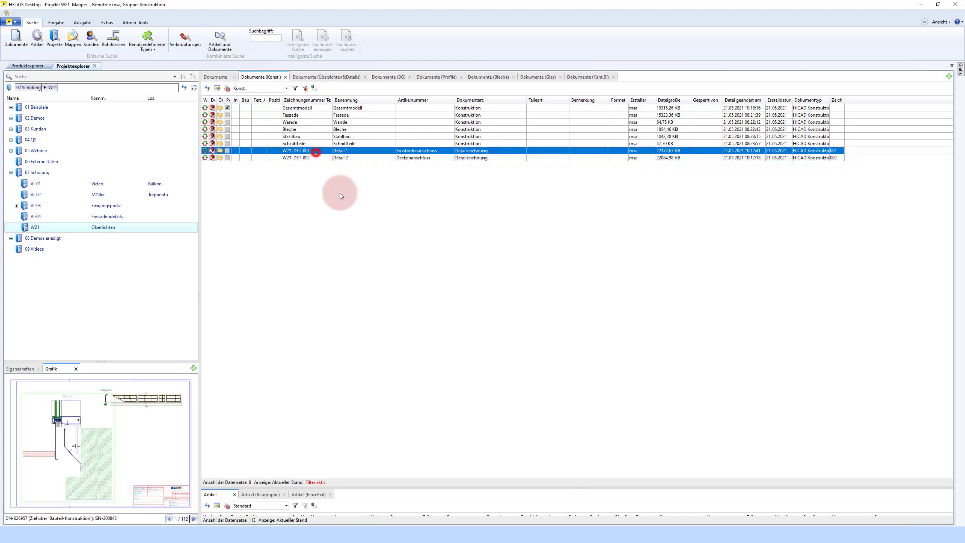
Show only project W21's overview and detail documents and preview the Detail 1 drawing.
left_click(337, 78)
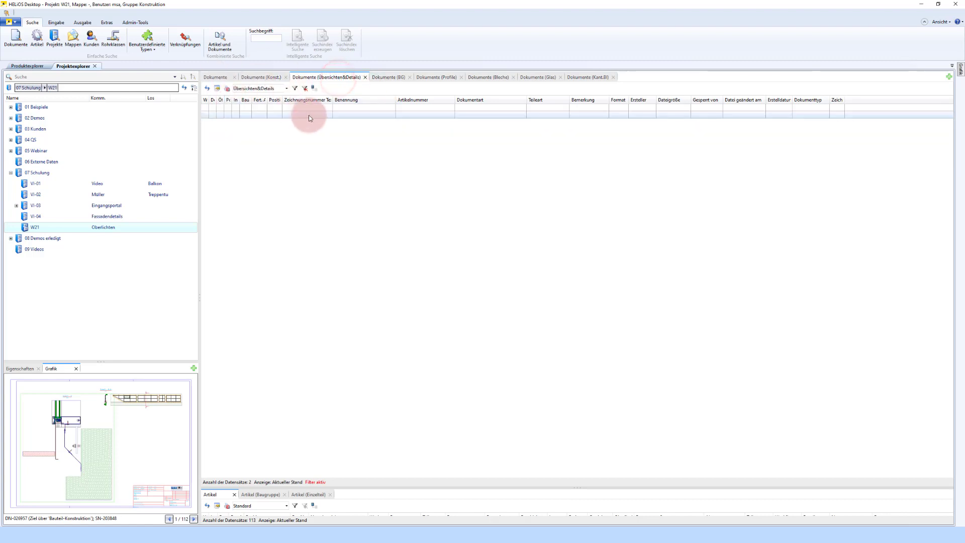
left_click(310, 110)
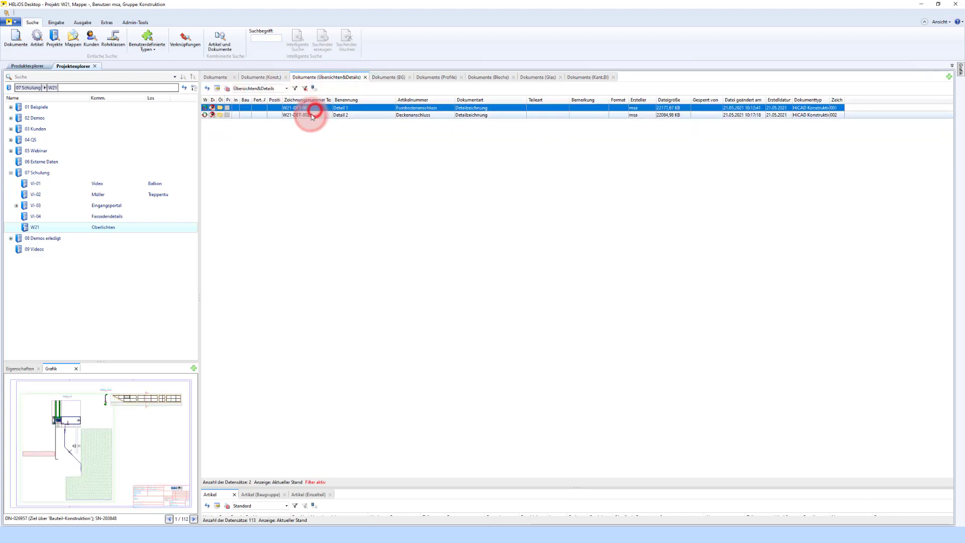
left_click(315, 107)
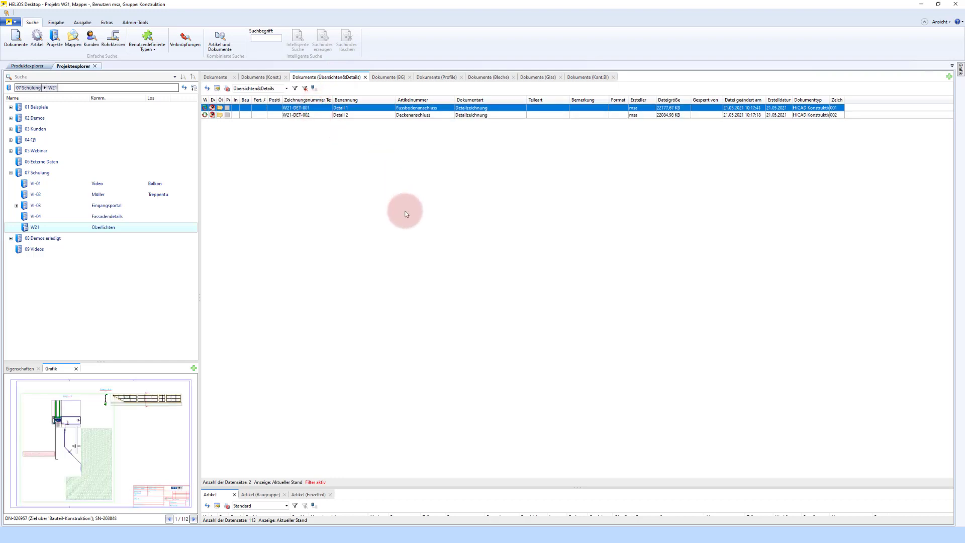
Refresh the project structure, open W21's PDF-Daten subproject and preview the PDF files of Detail 1 and Detail 2.
left_click(183, 89)
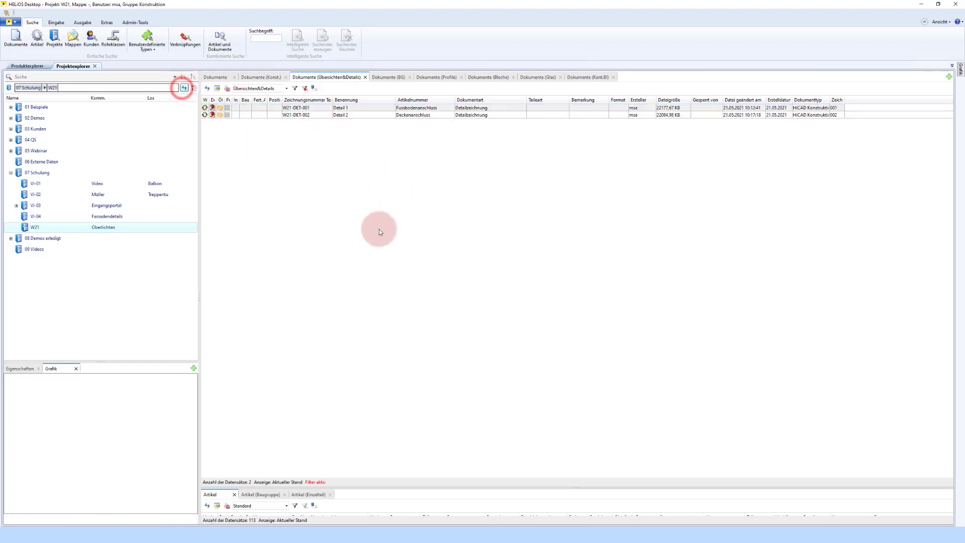
left_click(17, 230)
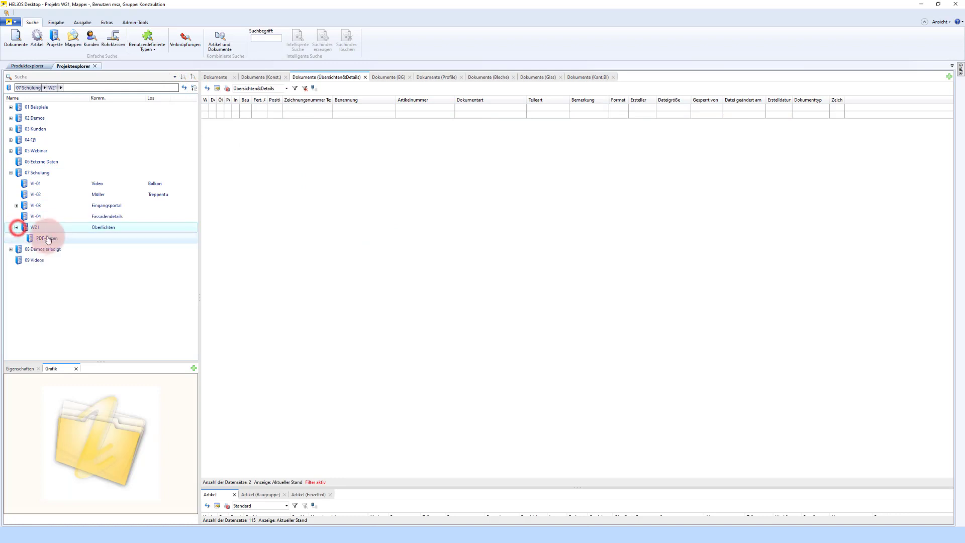
left_click(78, 238)
left_click(197, 76)
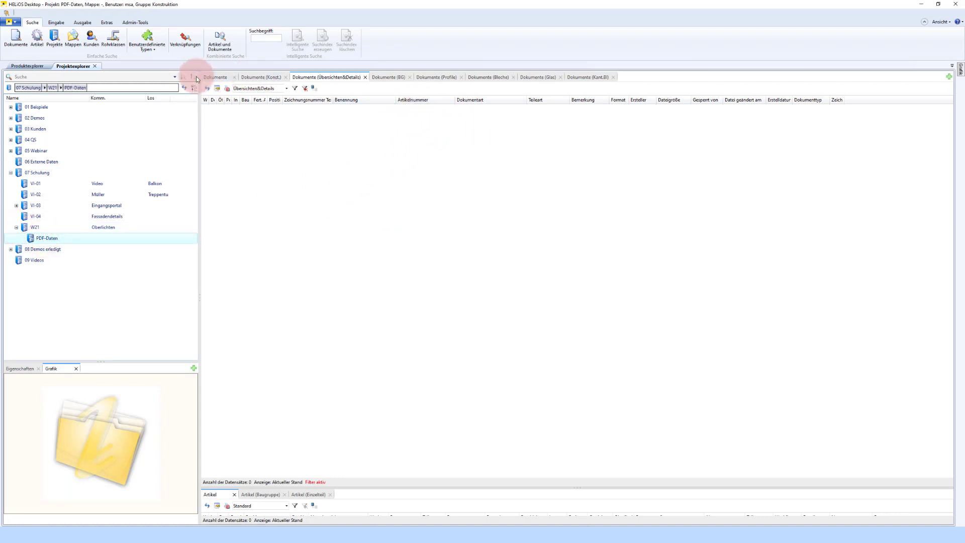
left_click(348, 108)
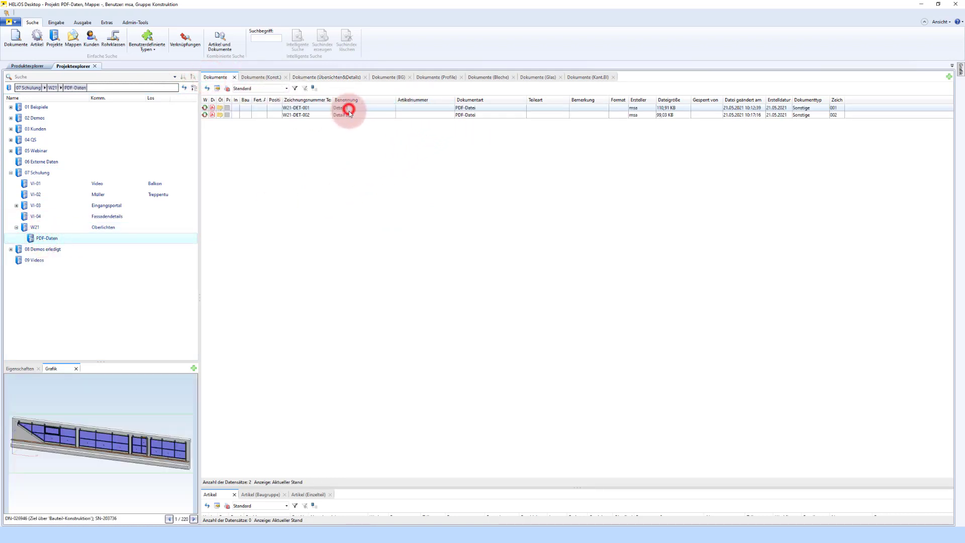
left_click(341, 116)
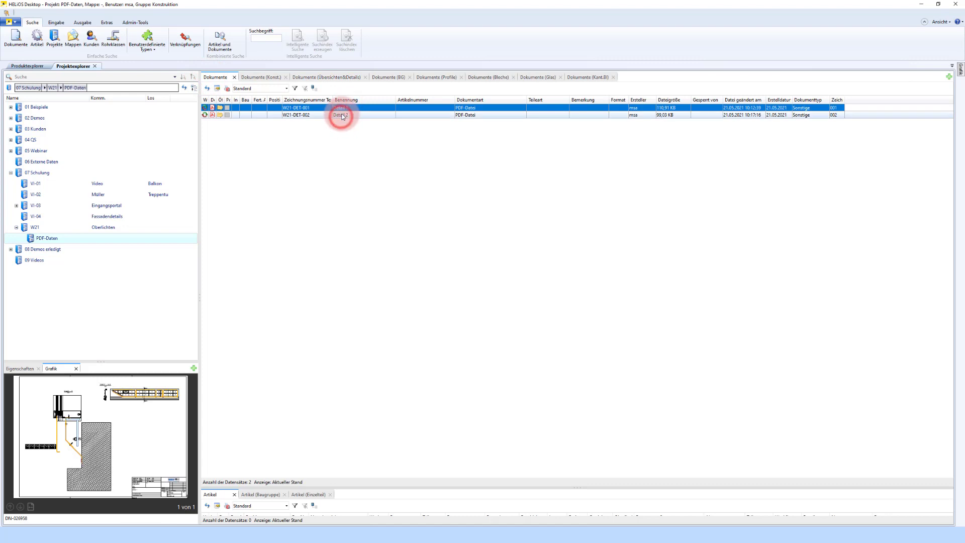
Return to project W21 and open the detail drawing W21-DET-001 in HiCAD.
left_click(50, 228)
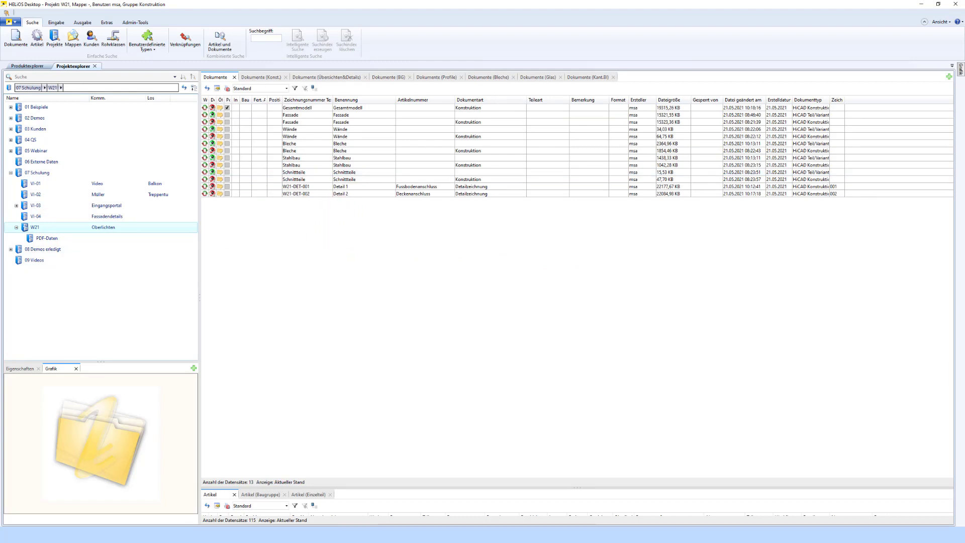
left_click(417, 194)
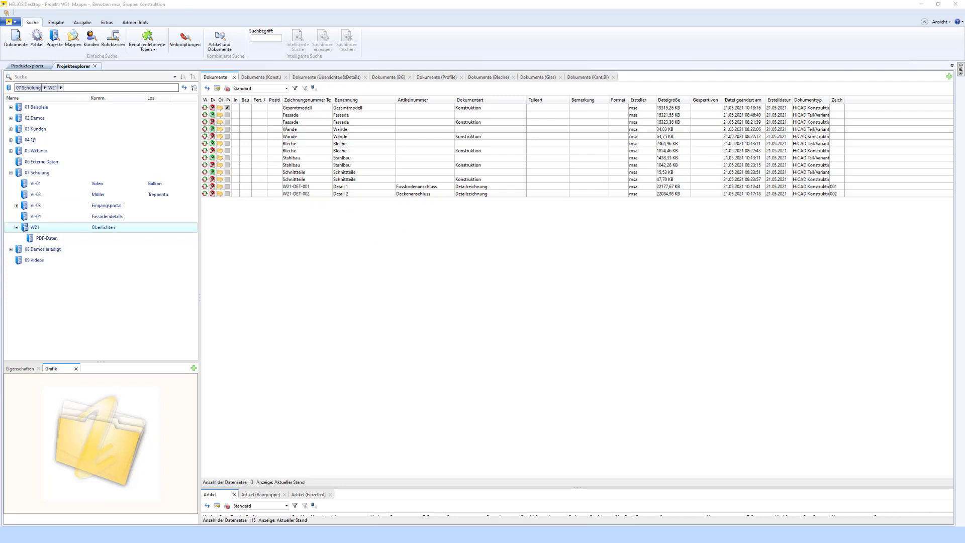
left_click(361, 188)
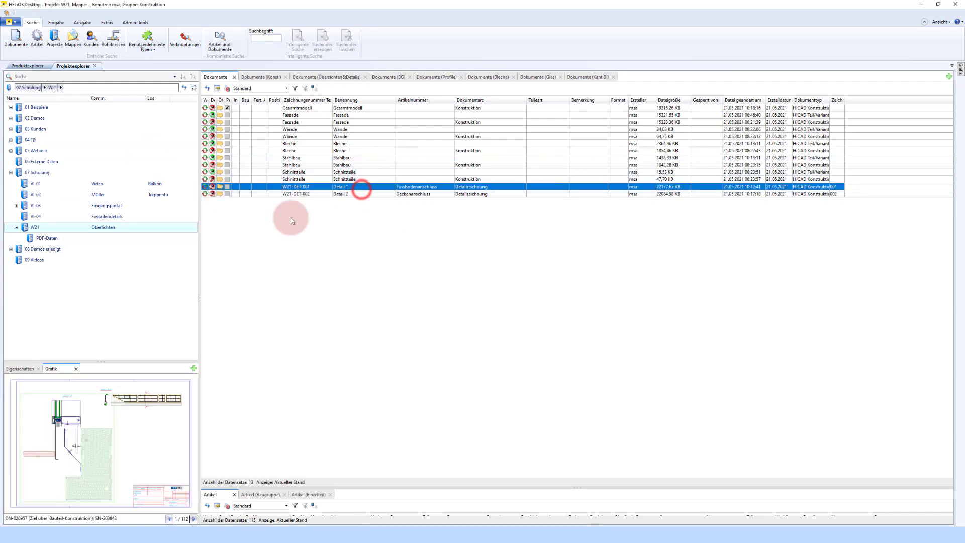
left_click(222, 188)
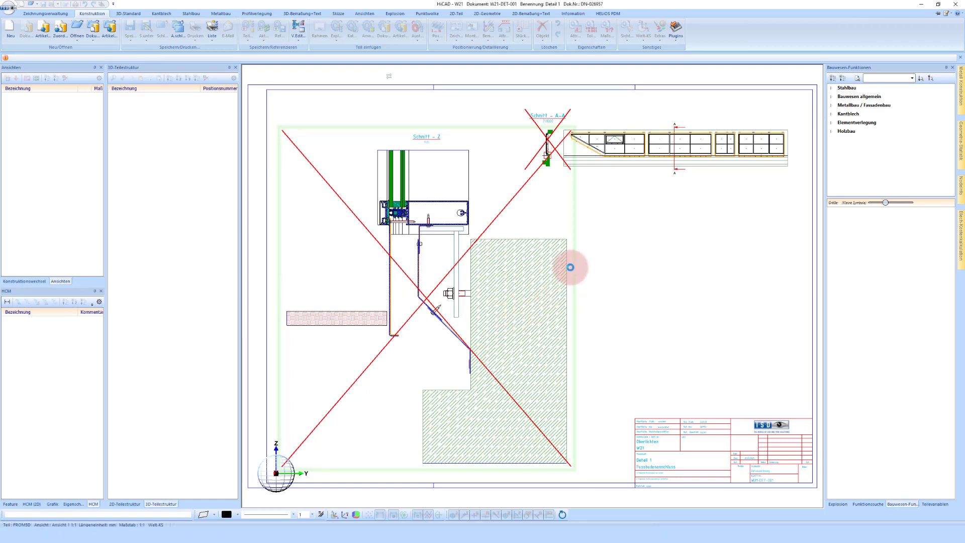
Update the outdated section views Z and A-A on the Detail 1 sheet.
right_click(564, 195)
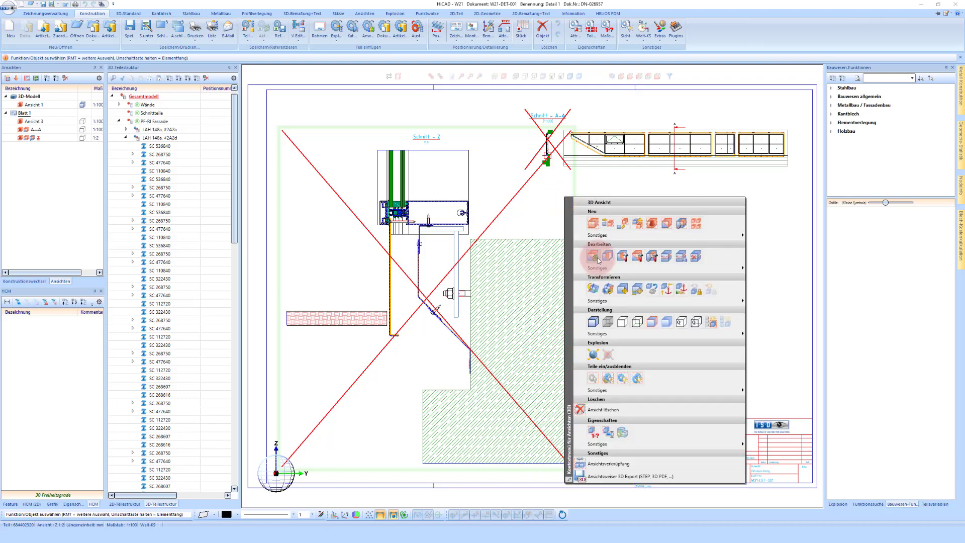
left_click(596, 258)
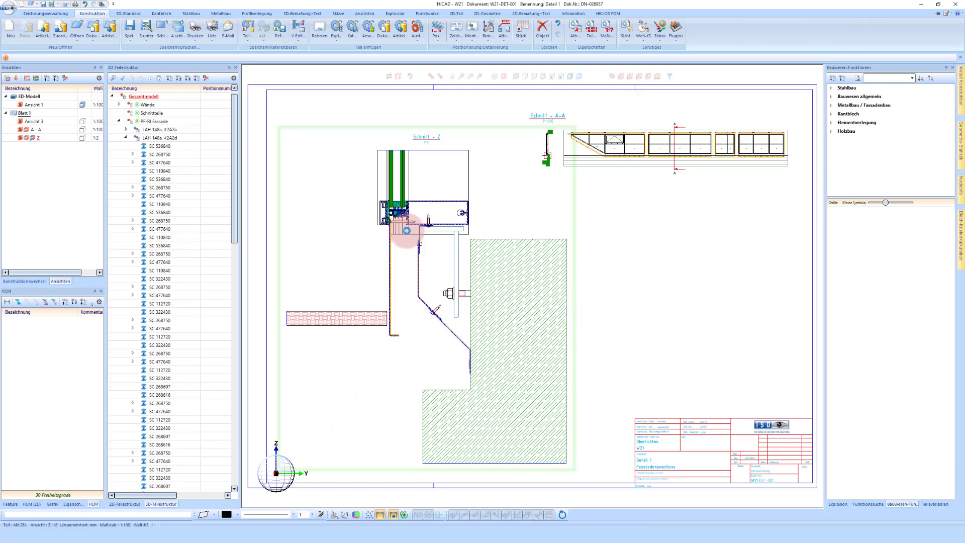
left_click(16, 76)
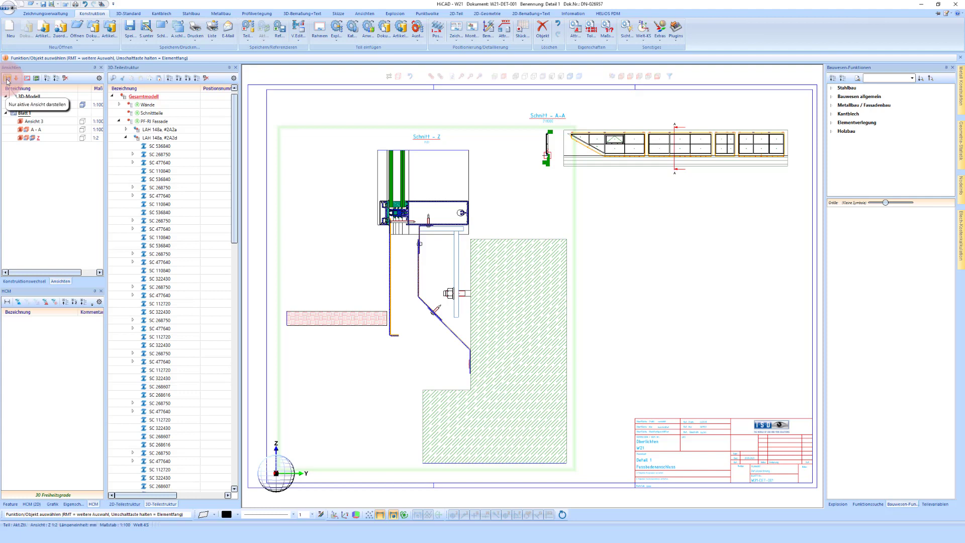
Create a new sketch in section view Z, in the area of the hollow profile and the hatched wall.
scroll(474, 214, "up", 4)
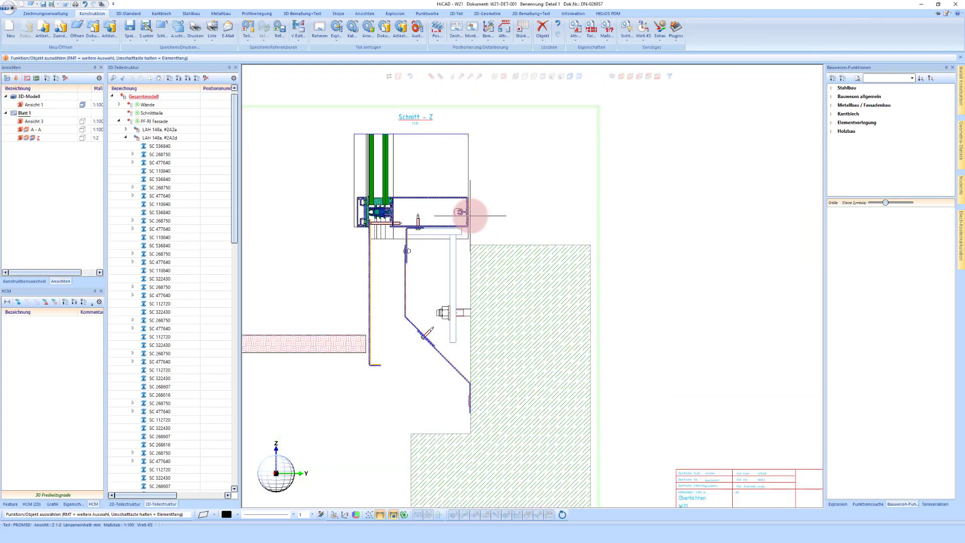
scroll(495, 198, "up", 2)
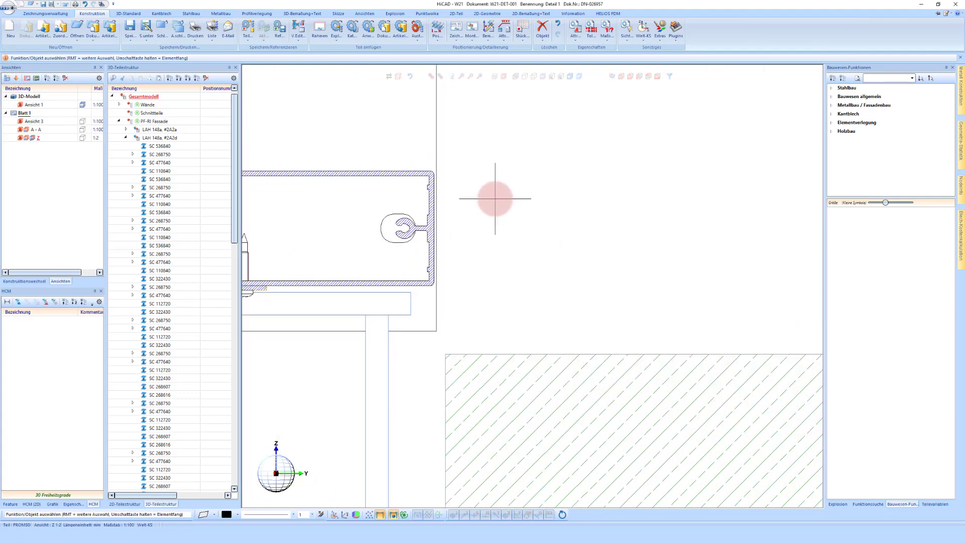
scroll(540, 213, "down", 1)
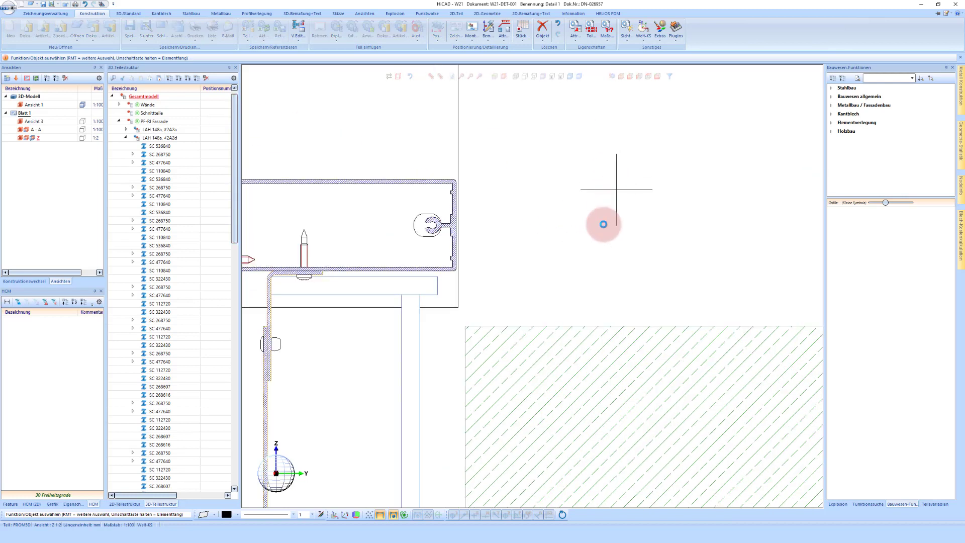
left_click(538, 367)
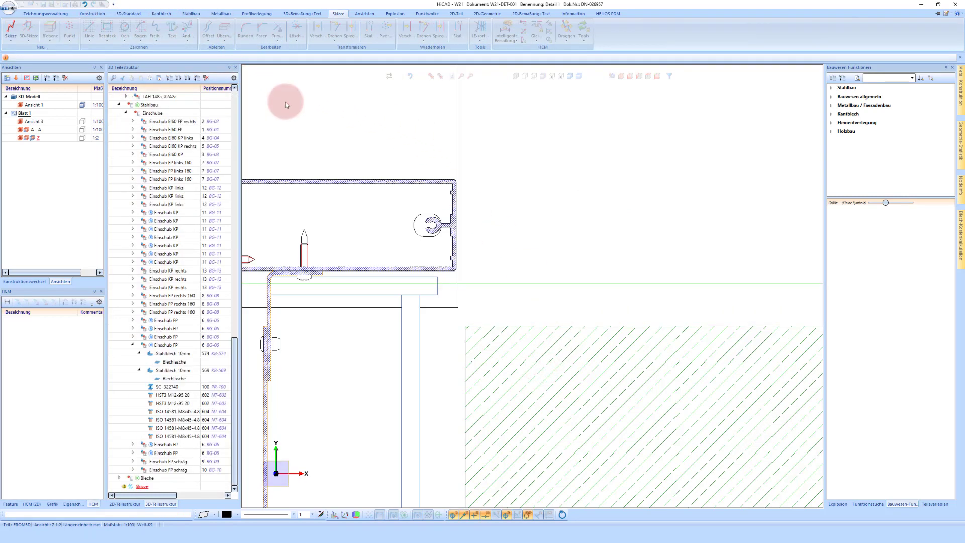
Draw a dimensioned polyline from the hollow profile's outer face: 50 mm down, 240 mm across the wall, 60 mm down and 20 mm back.
left_click(89, 29)
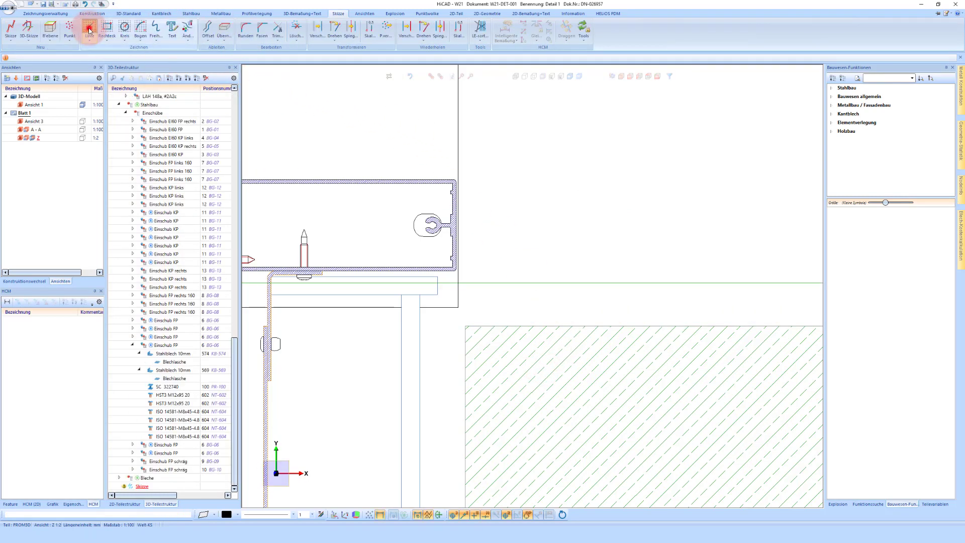
left_click(461, 203)
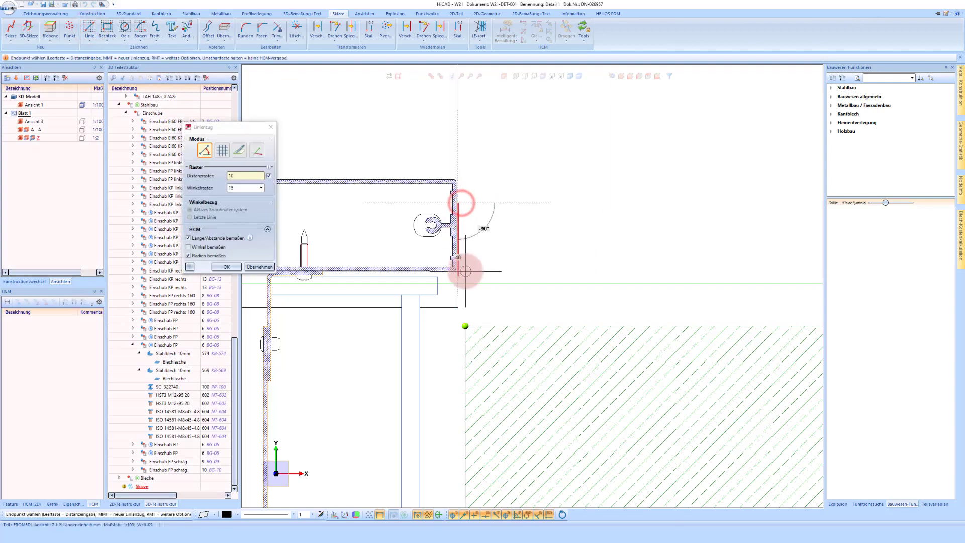
left_click(466, 298)
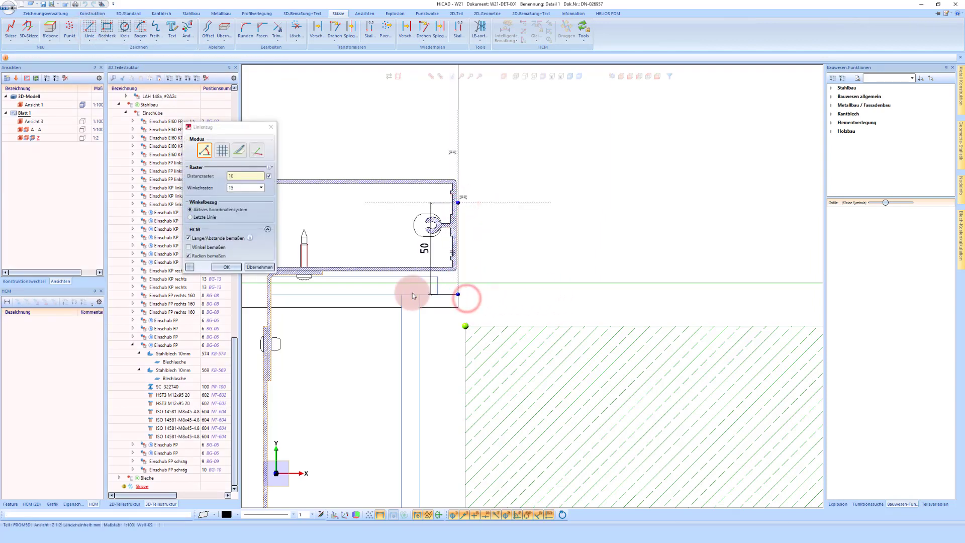
scroll(454, 296, "down", 3)
scroll(659, 303, "up", 3)
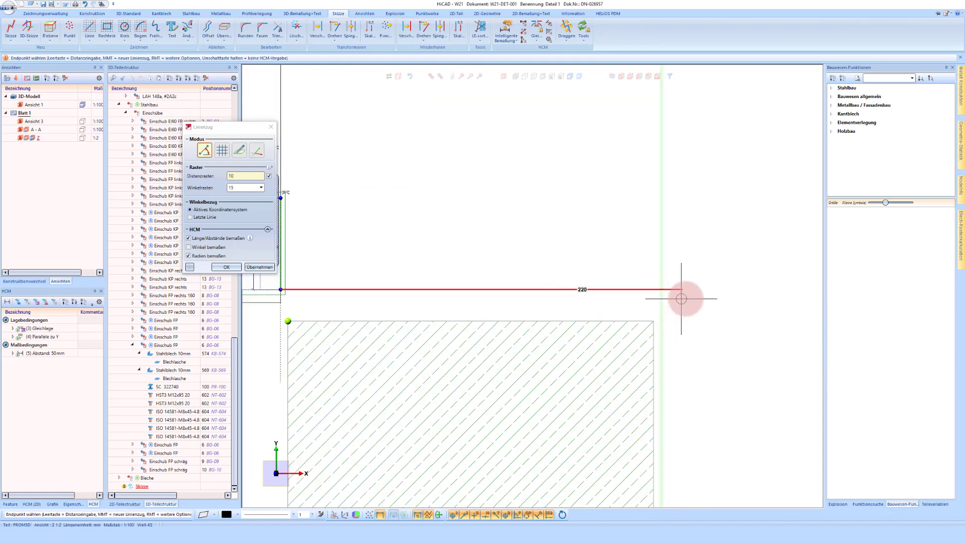
left_click(714, 298)
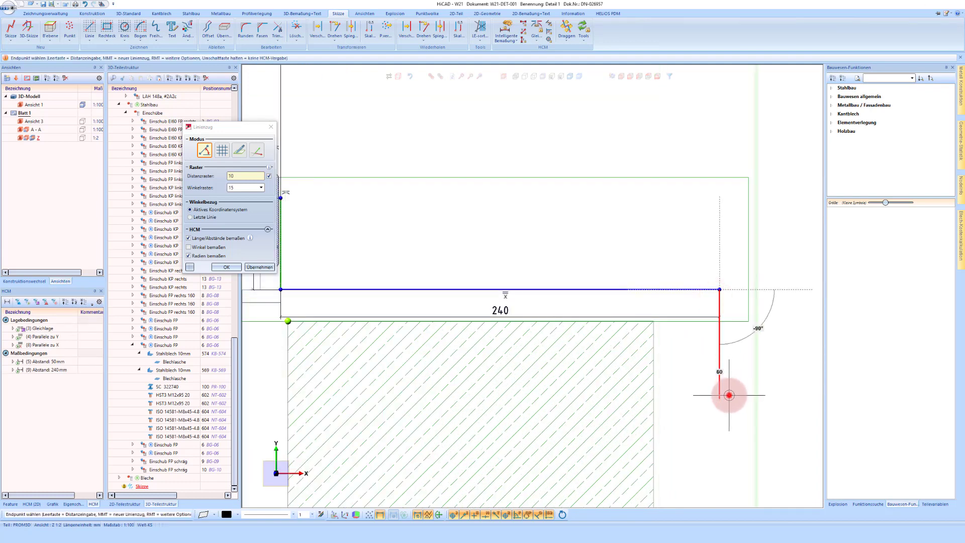
left_click(728, 395)
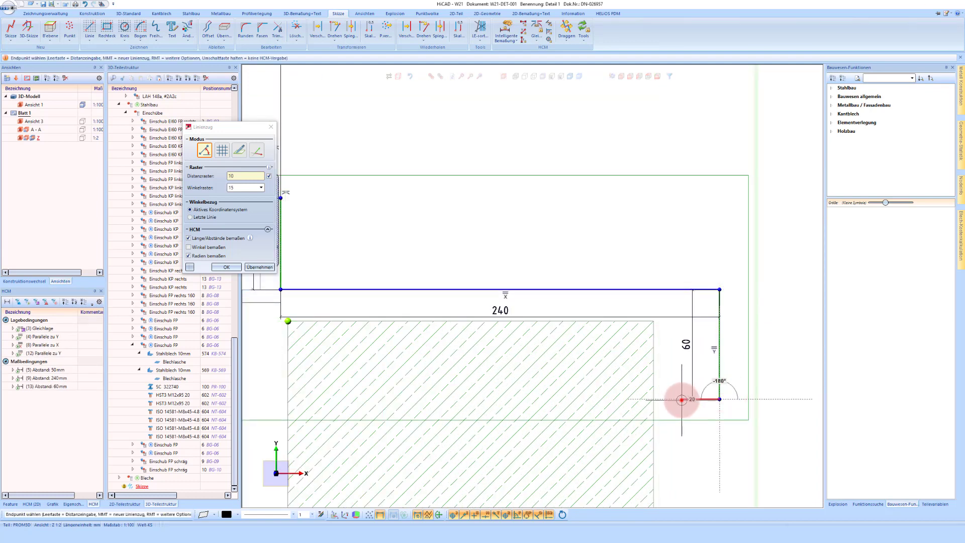
left_click(681, 400)
scroll(696, 287, "down", 2)
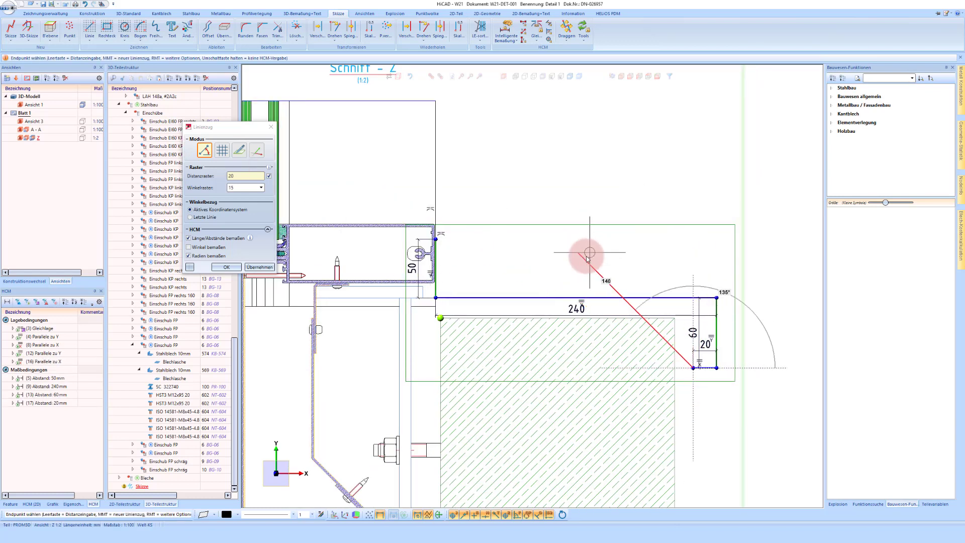
key("Escape")
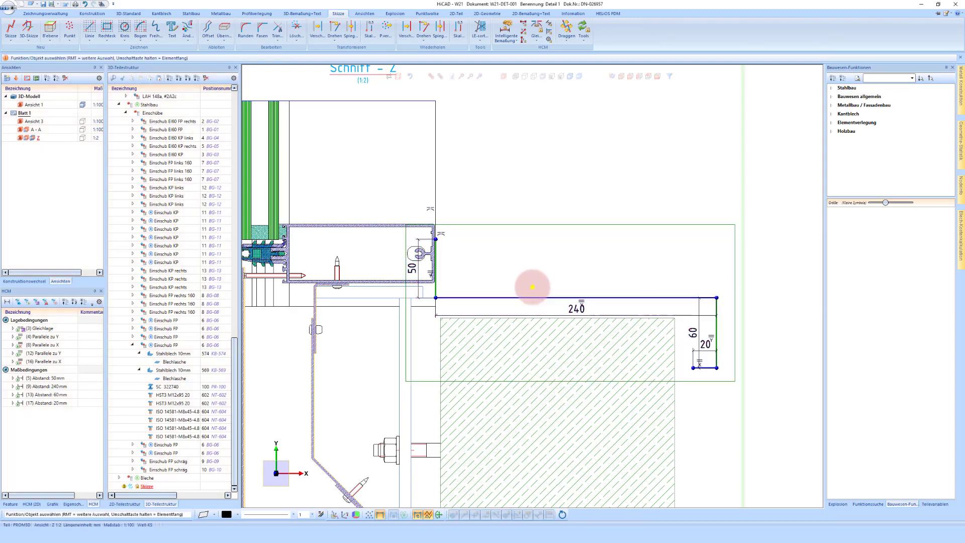
Create a sheet along the sketch in Alublech 2mm - Al99.0, 1500 mm wide, installed on both sides, with the offset on the second side.
left_click(532, 287)
right_click(668, 252)
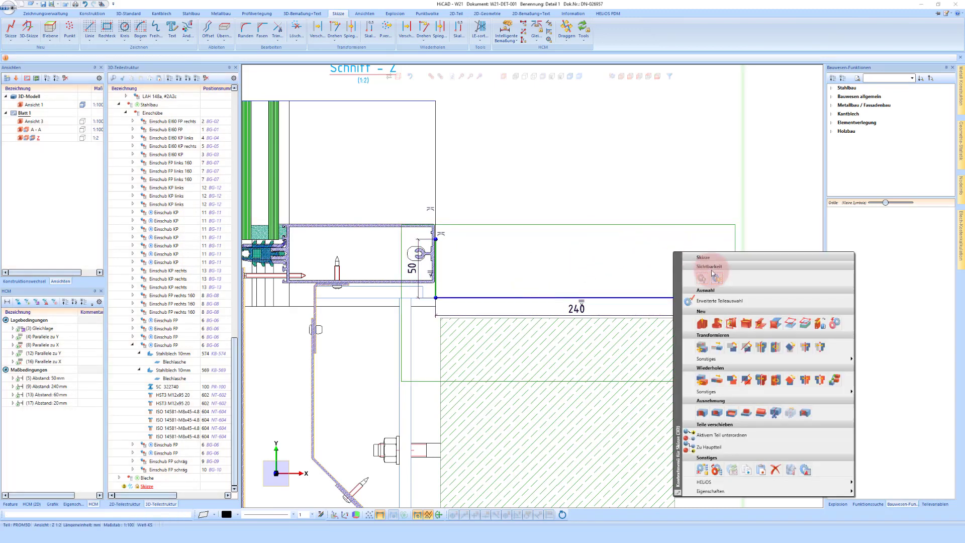
left_click(749, 326)
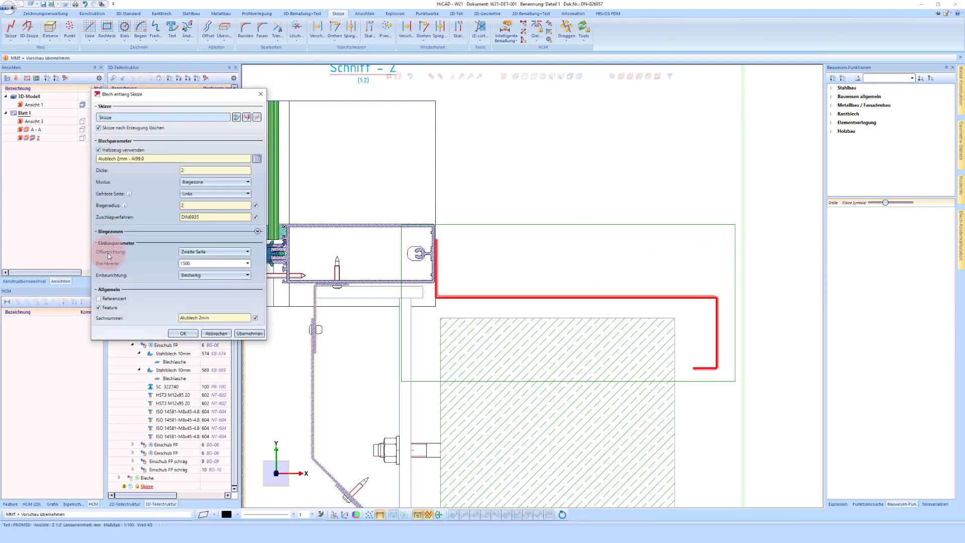
left_click(120, 118)
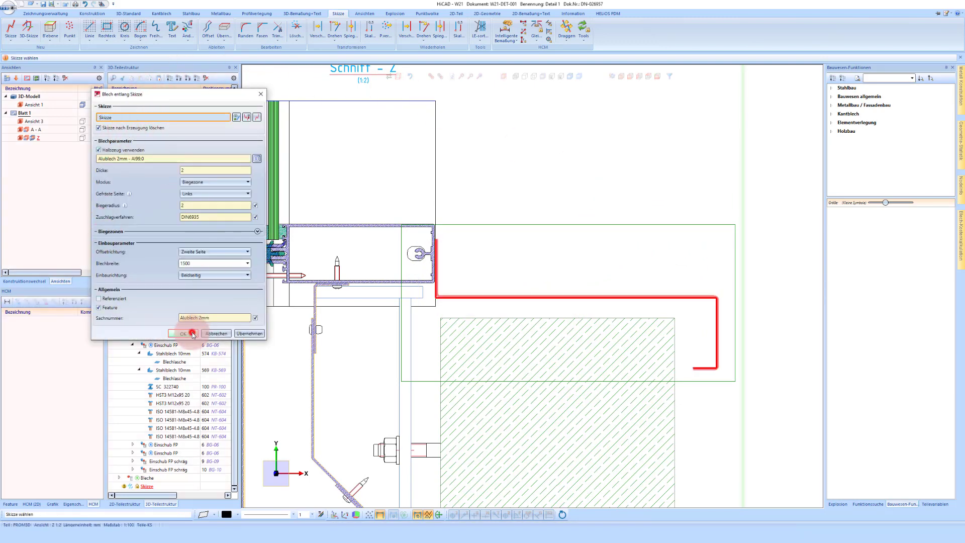
left_click(193, 334)
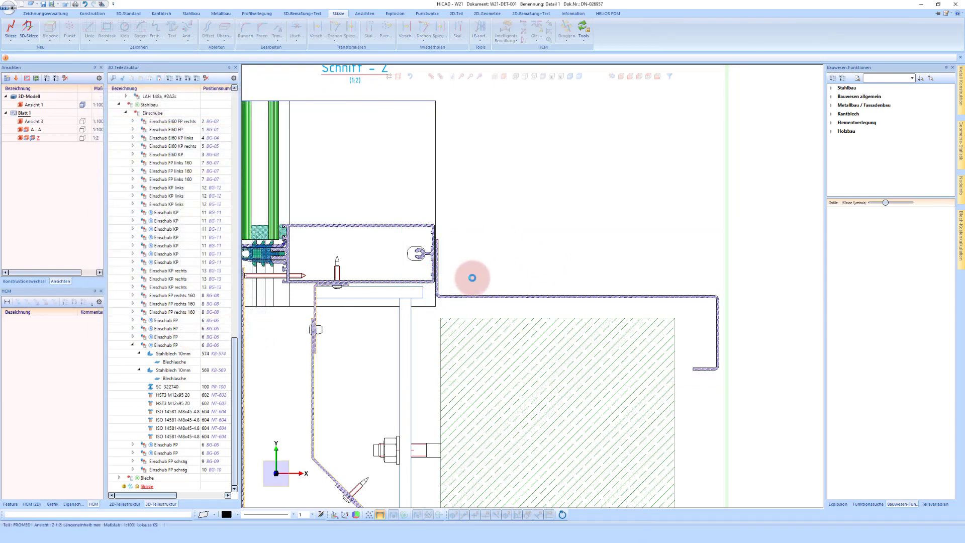
Start a foil and sketch its polyline from the hollow profile's outer face down to the wall's top edge level, then 65 mm across the wall.
scroll(447, 263, "up", 2)
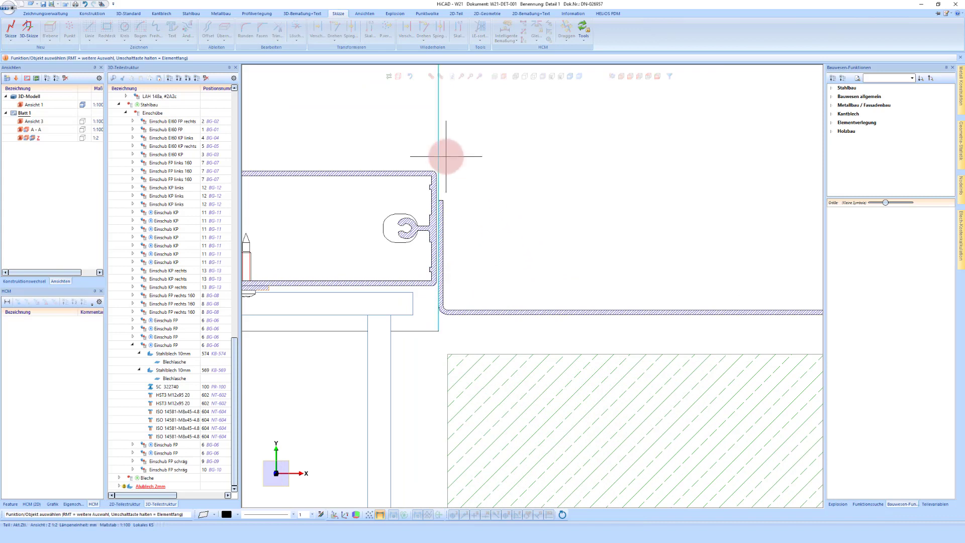
left_click(857, 96)
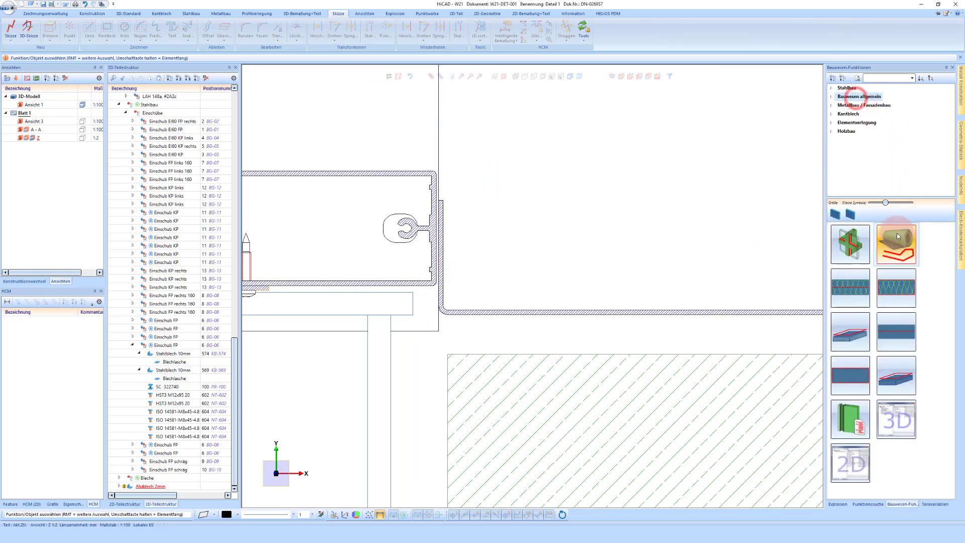
left_click(897, 250)
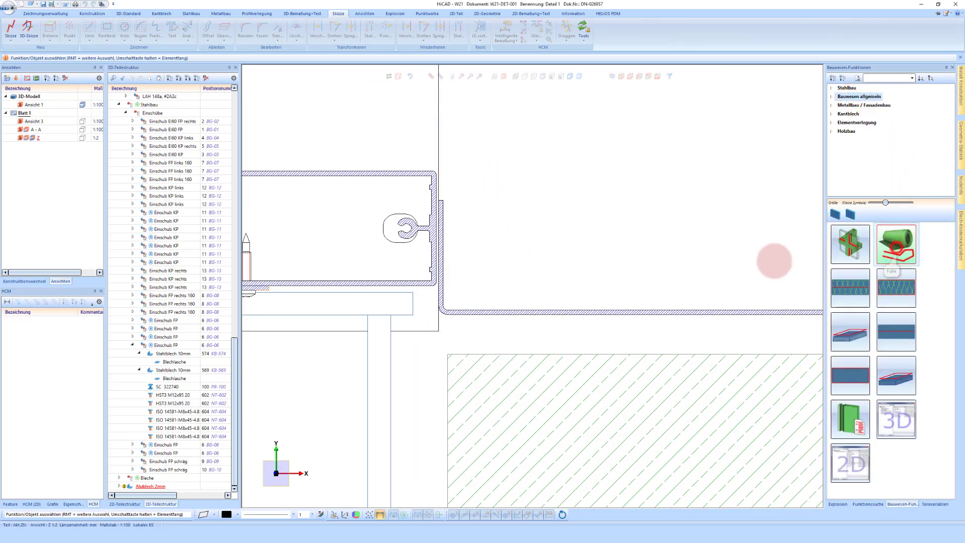
scroll(441, 217, "up", 2)
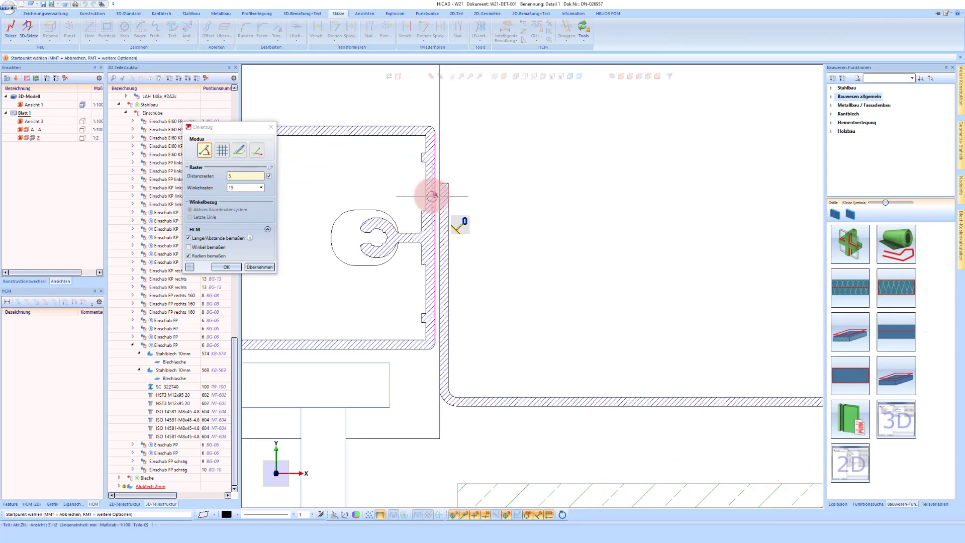
left_click(434, 200)
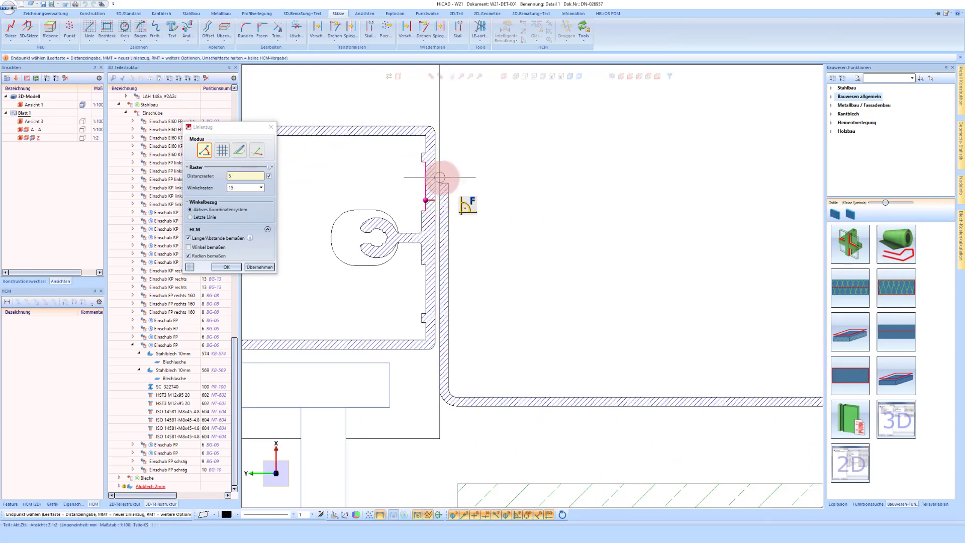
scroll(442, 183, "down", 1)
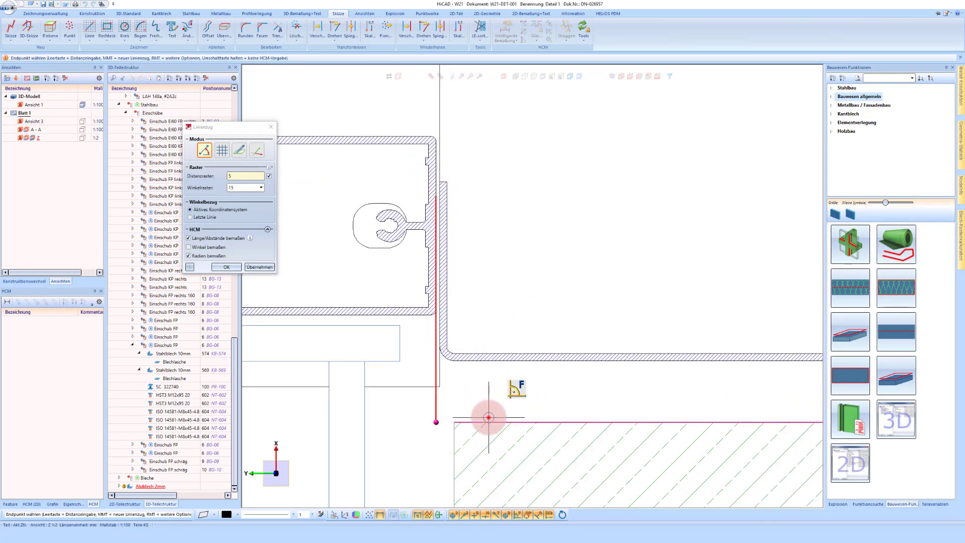
left_click(518, 404)
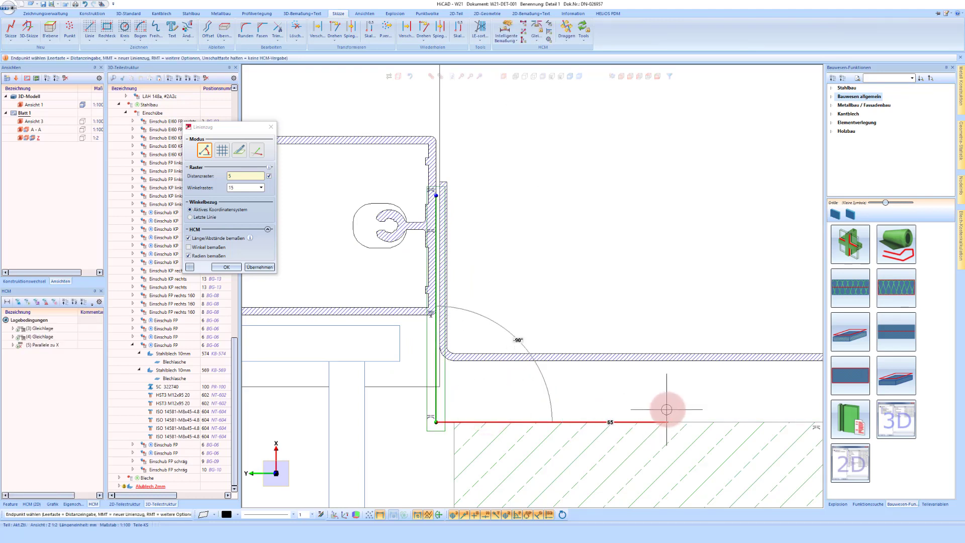
left_click(668, 402)
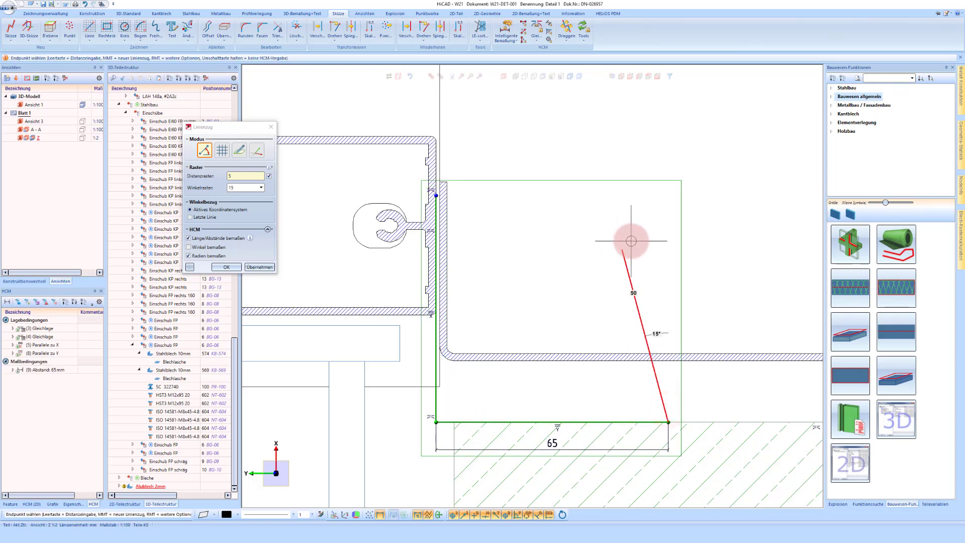
key("Escape")
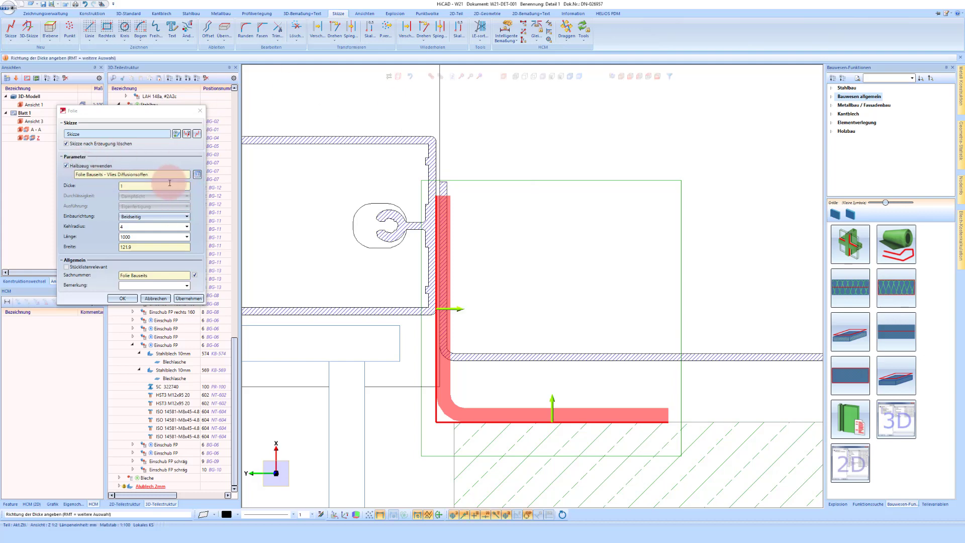
Create the foil in Henkel TEROSON FO 1 FOIL-TACK DUO 150x0.6mm, with the thickness on the sketch side facing the aluminium sheet.
left_click(197, 174)
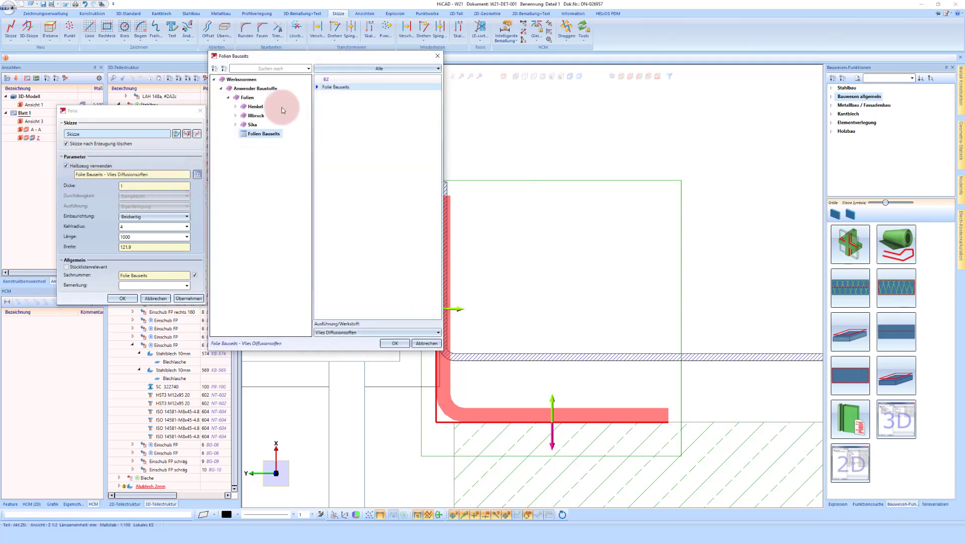
left_click(255, 108)
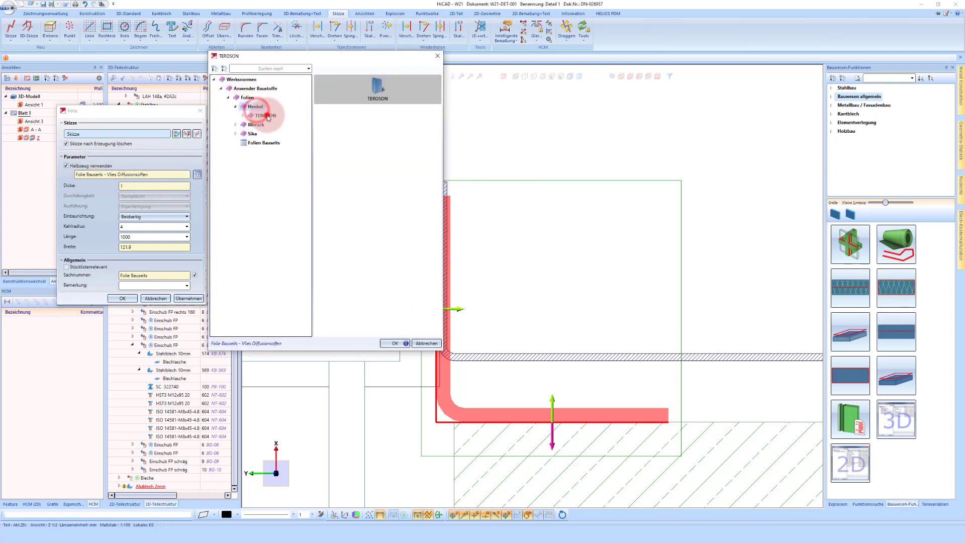
left_click(277, 125)
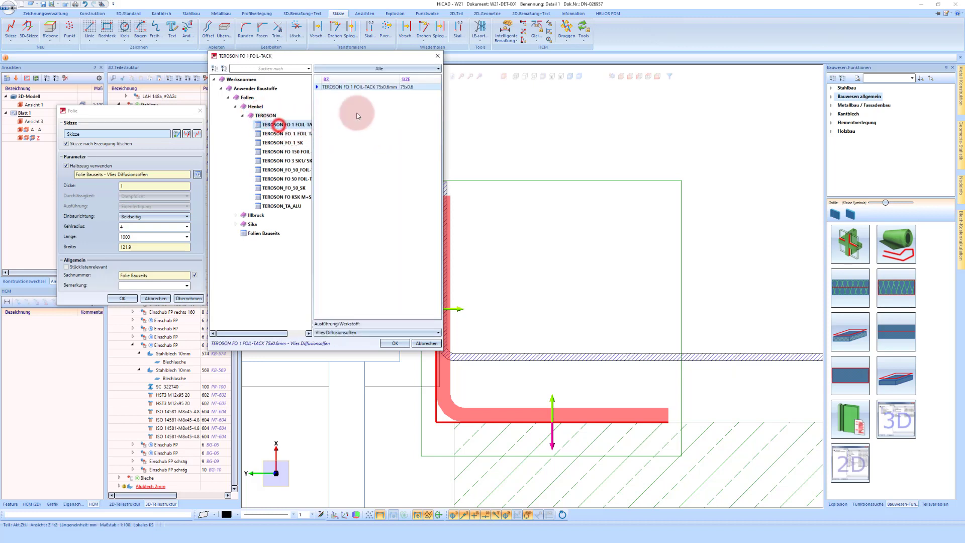
left_click(281, 133)
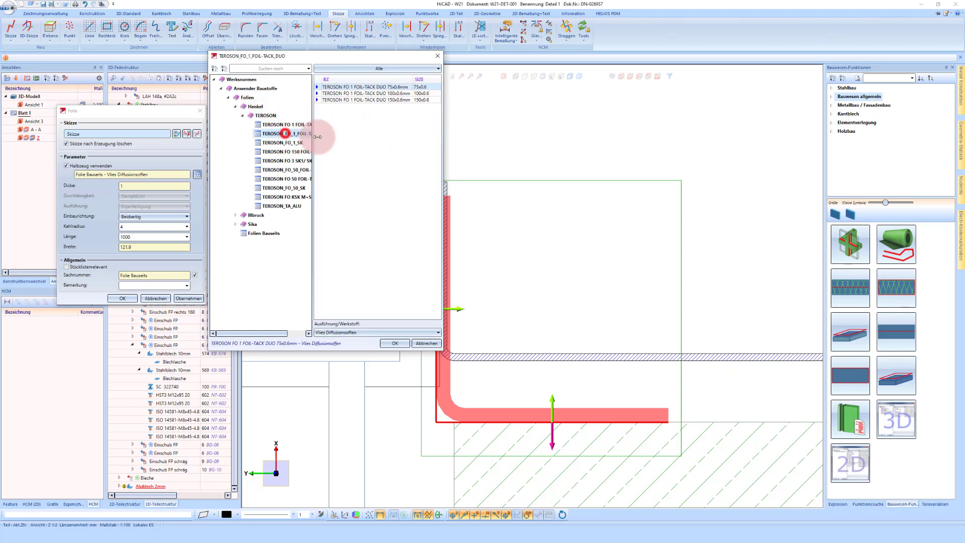
left_click(395, 100)
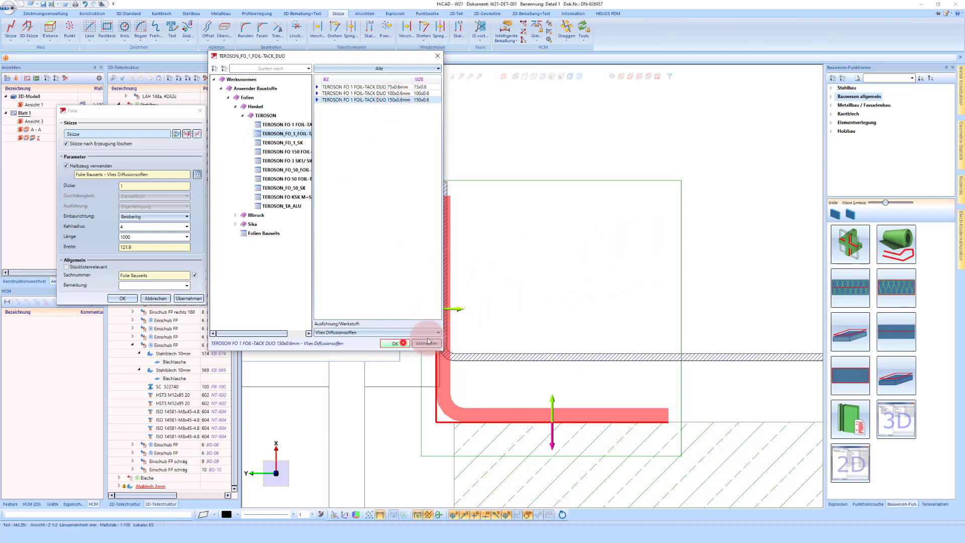
left_click(396, 344)
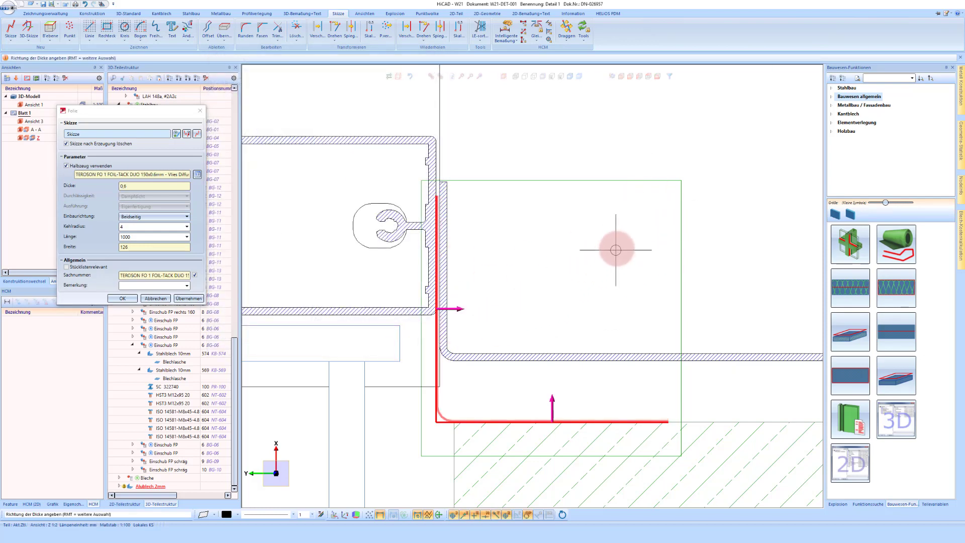
left_click(552, 284)
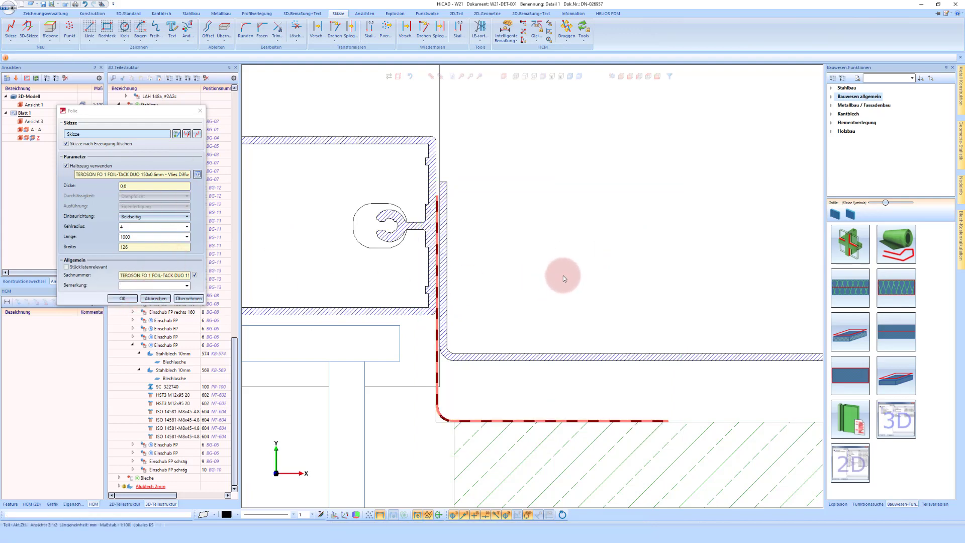
key("Escape")
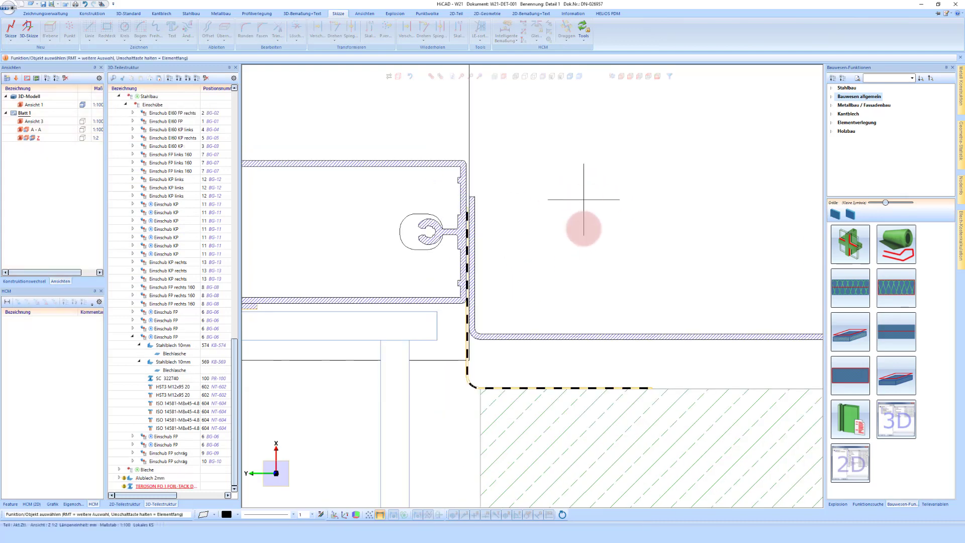
Edit the foil feature and replace its material with Illbruck ME110 Allwetterfolie 200x1.0mm from the catalogue.
left_click(12, 504)
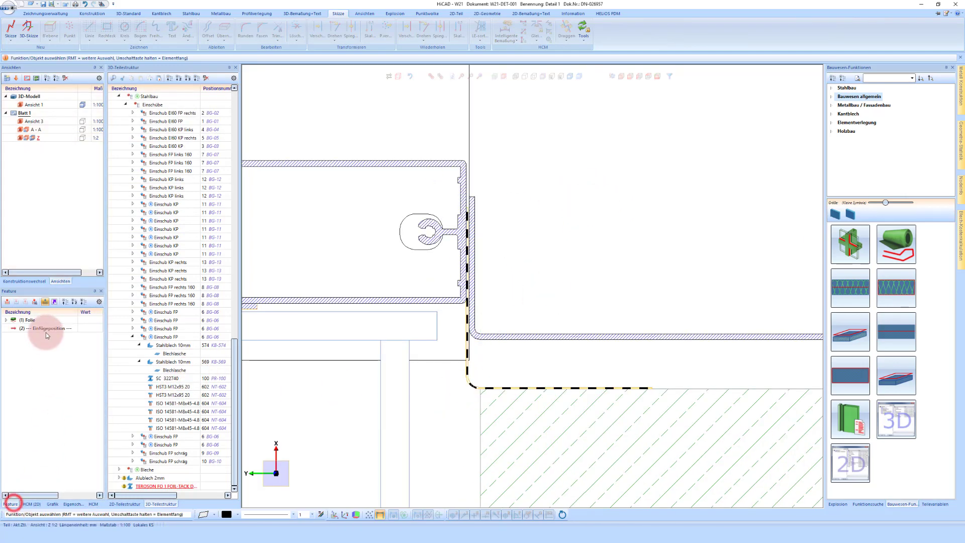
left_click(28, 320)
left_click(469, 270)
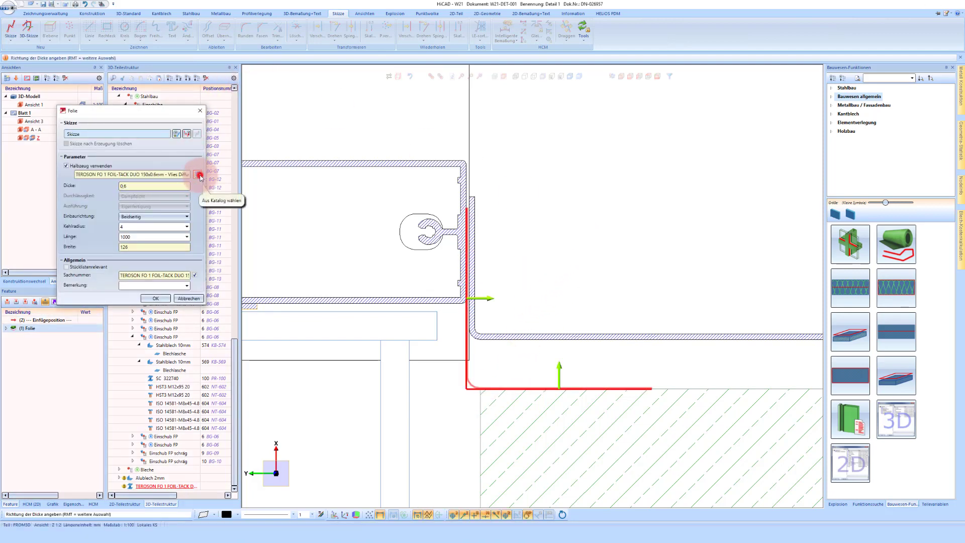
left_click(197, 174)
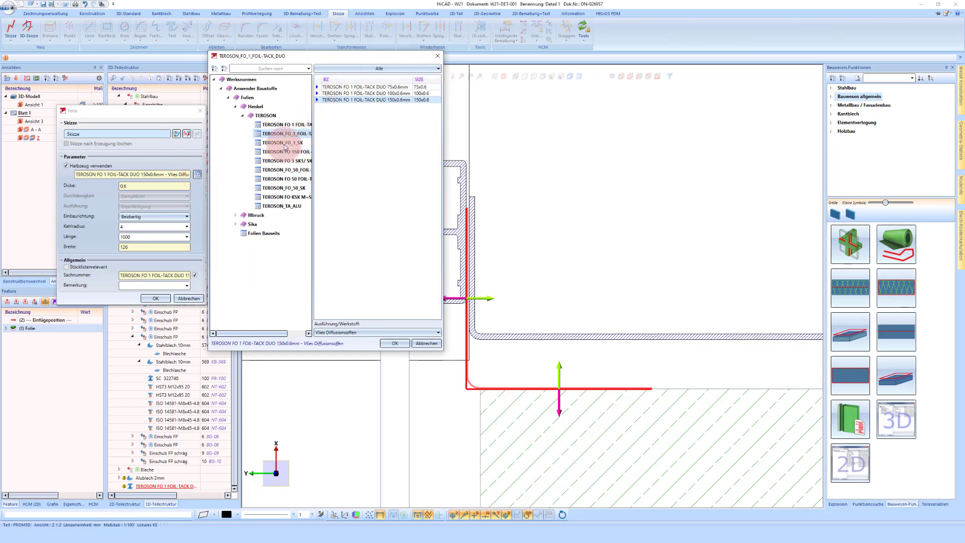
left_click(283, 144)
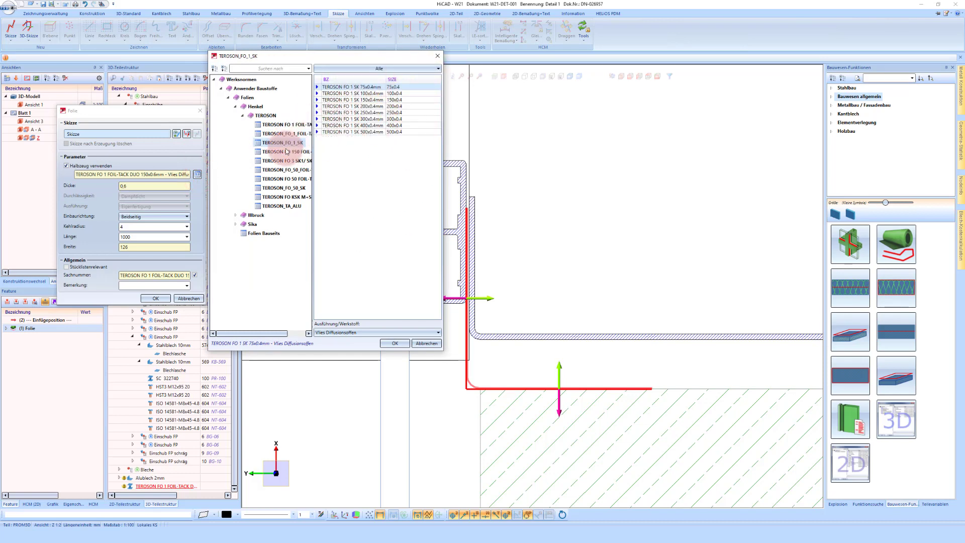
left_click(288, 152)
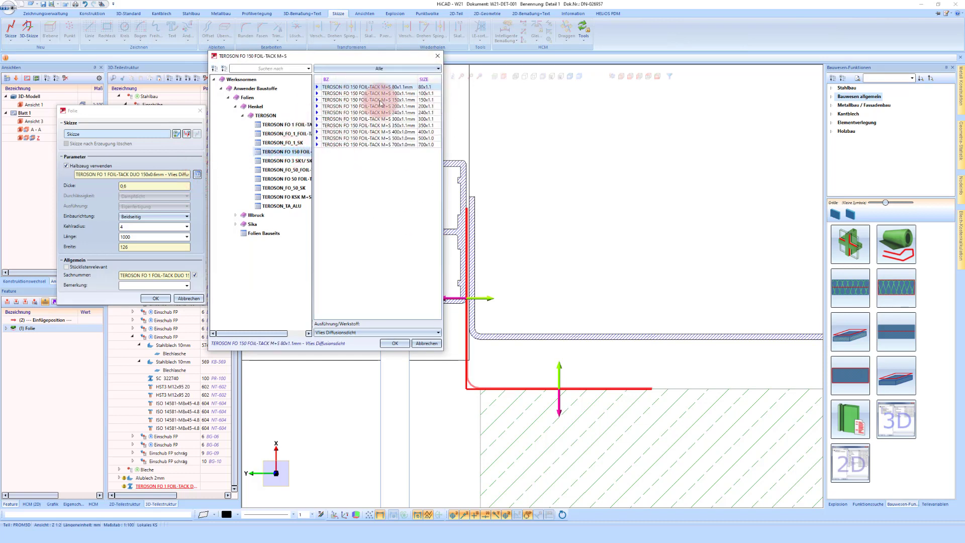
double_click(251, 215)
left_click(276, 226)
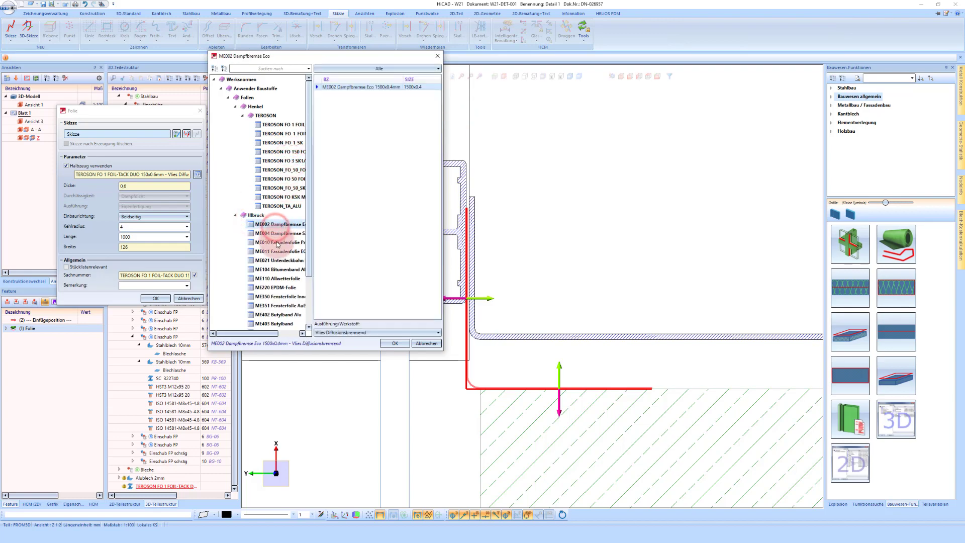
left_click(276, 242)
left_click(281, 252)
left_click(284, 277)
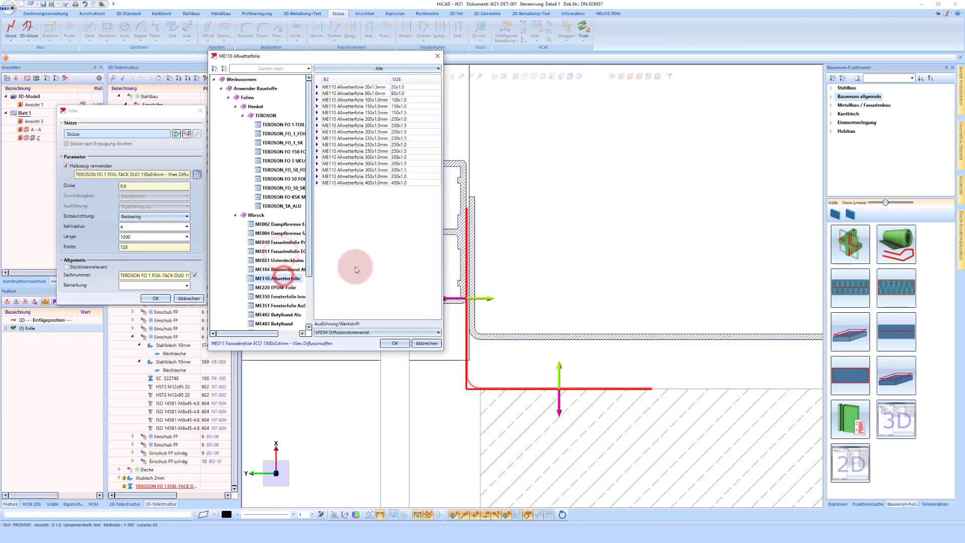
left_click(401, 125)
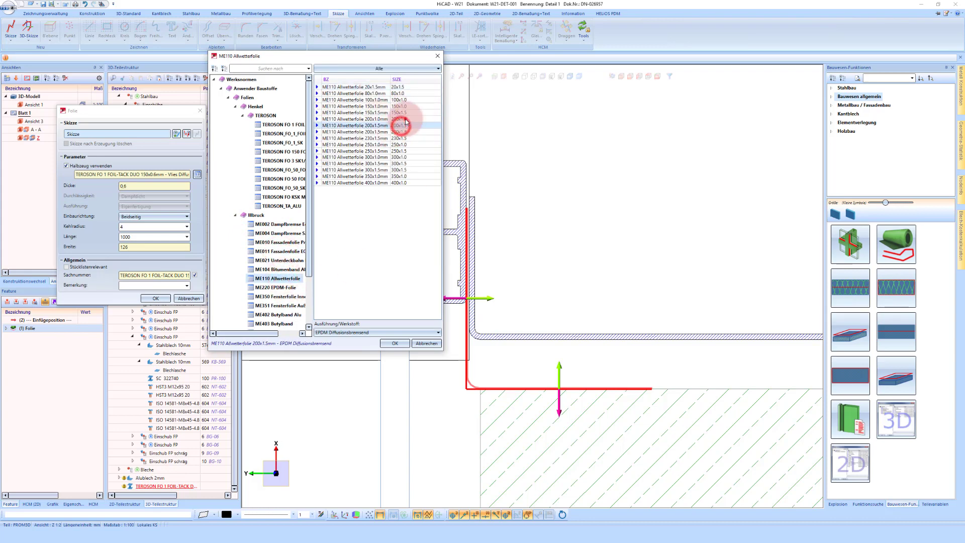
left_click(405, 119)
left_click(395, 344)
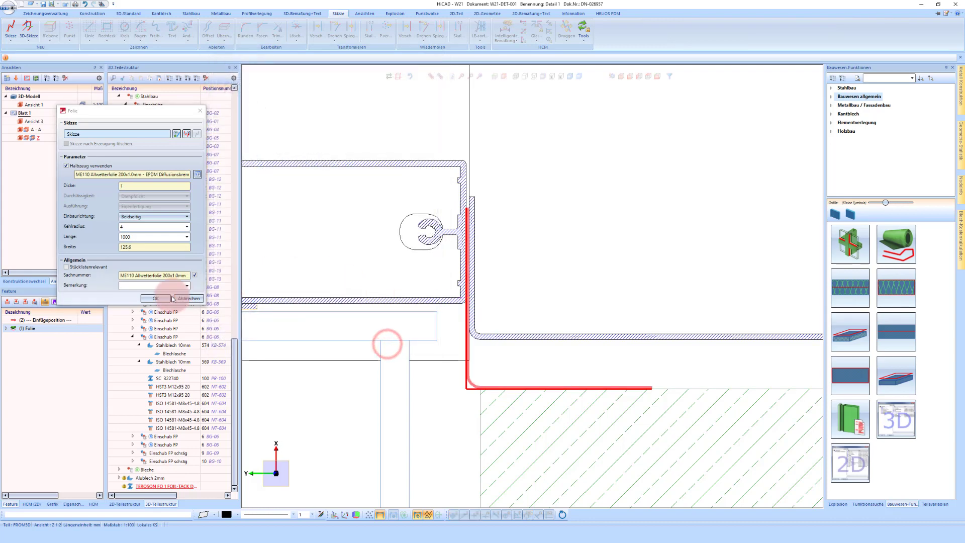
left_click(156, 298)
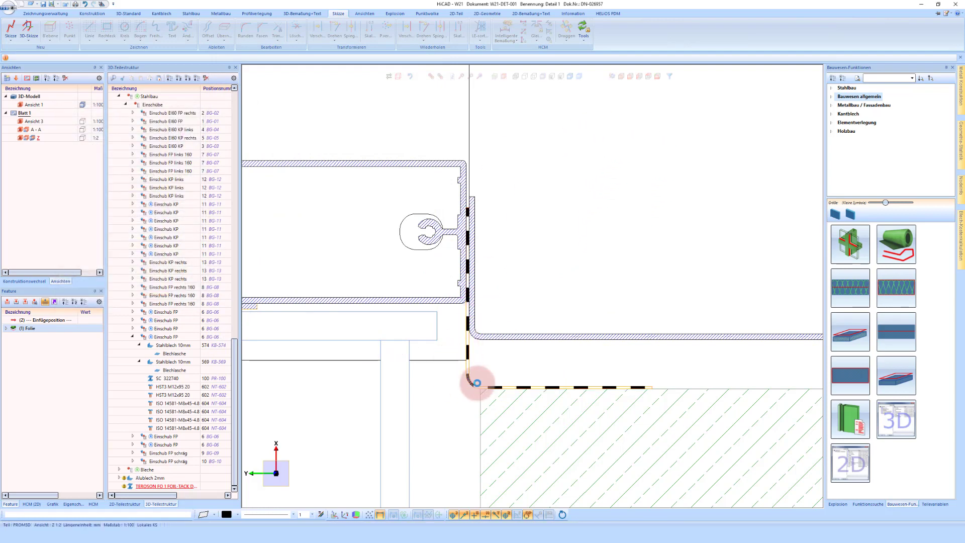
Review the foil's part attributes, such as article name, length, width and material, and accept them.
left_click(477, 383)
double_click(467, 383)
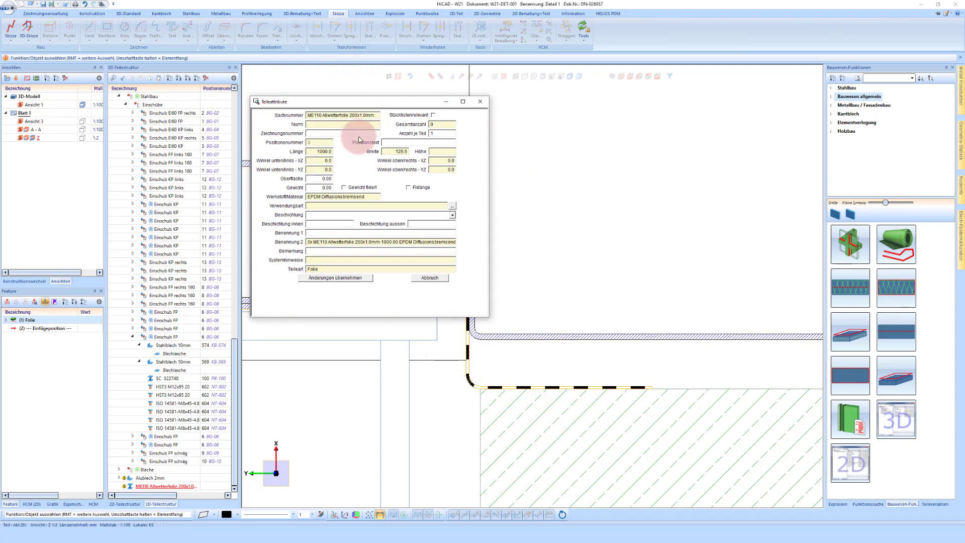
left_click(342, 279)
left_click(466, 303)
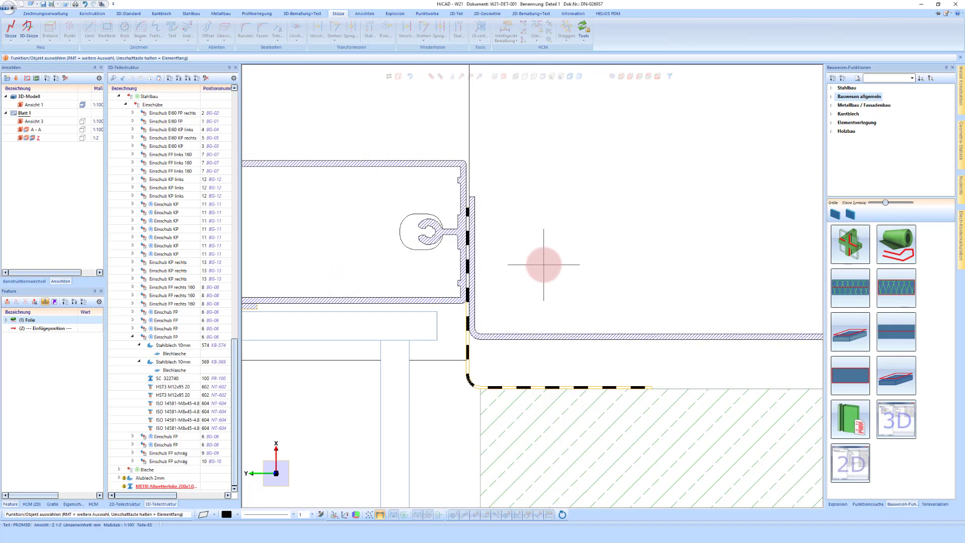
Label the foil at its bend using the 02_Detail_Teile annotation template, placing the text in the free area above the aluminium sheet.
left_click(295, 14)
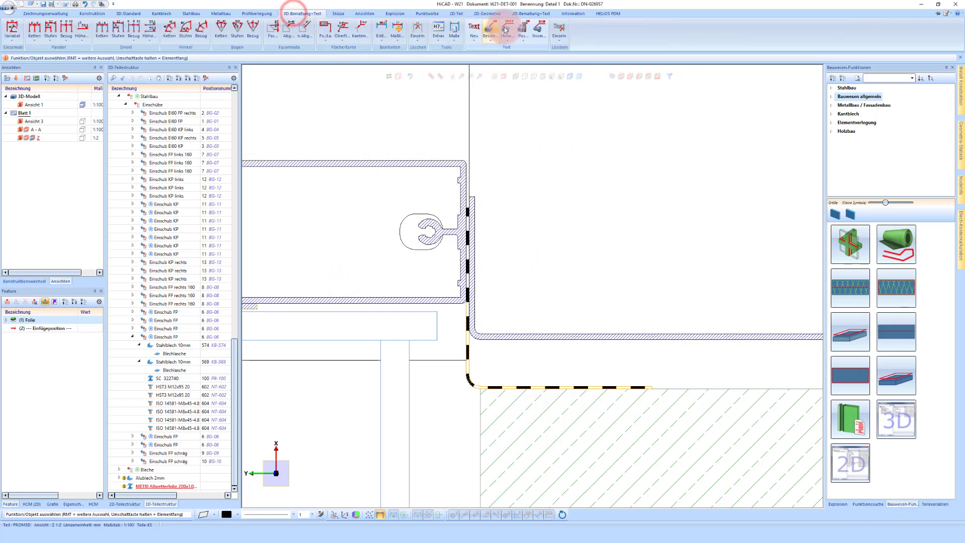
left_click(525, 29)
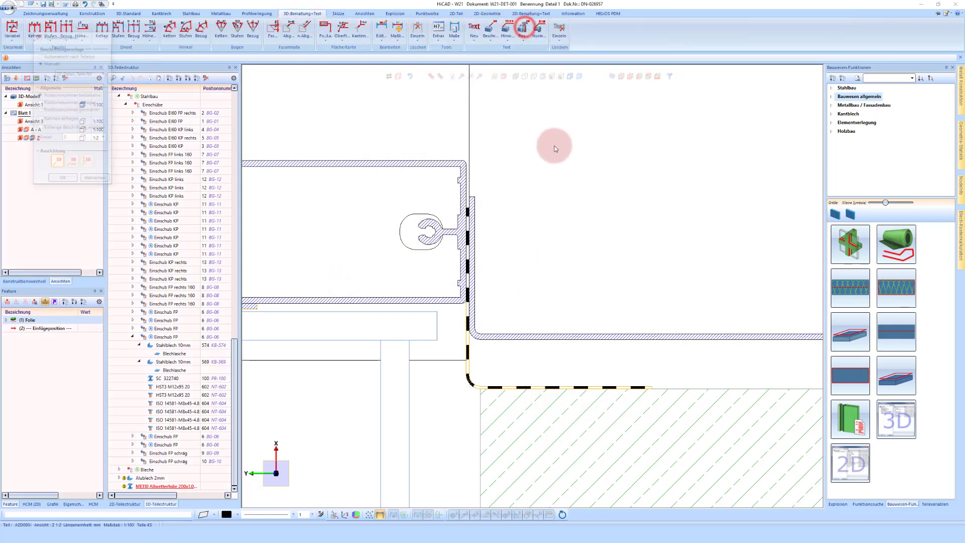
left_click(70, 181)
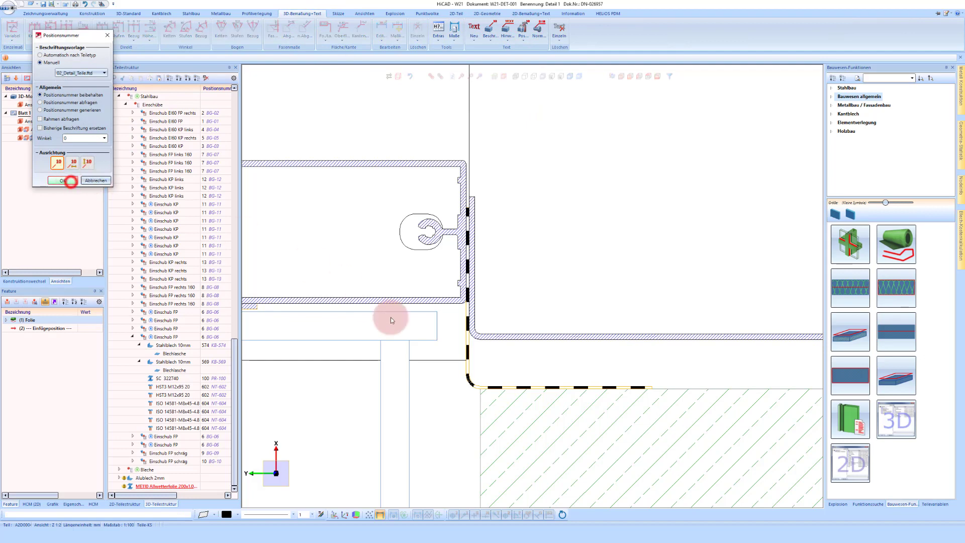
left_click(471, 379)
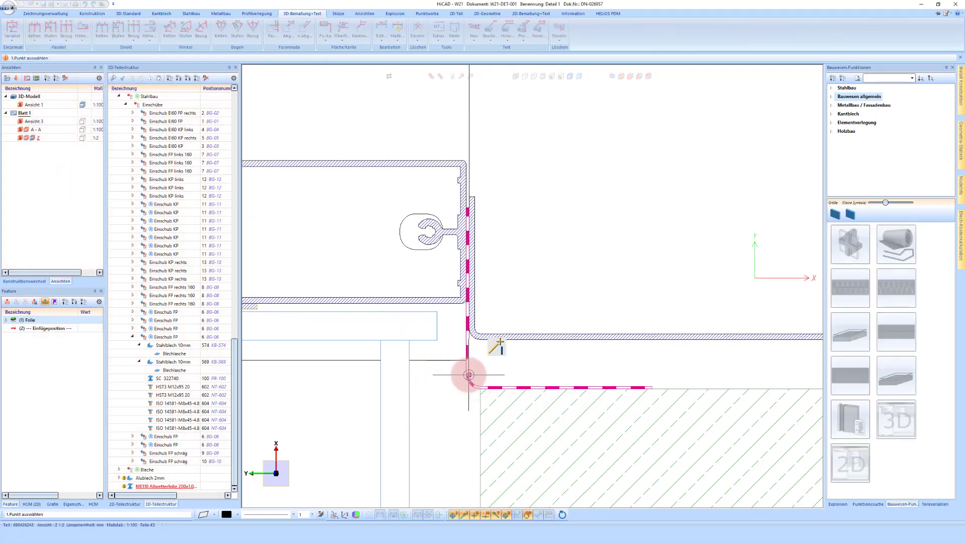
left_click(603, 229)
scroll(609, 160, "up", 1)
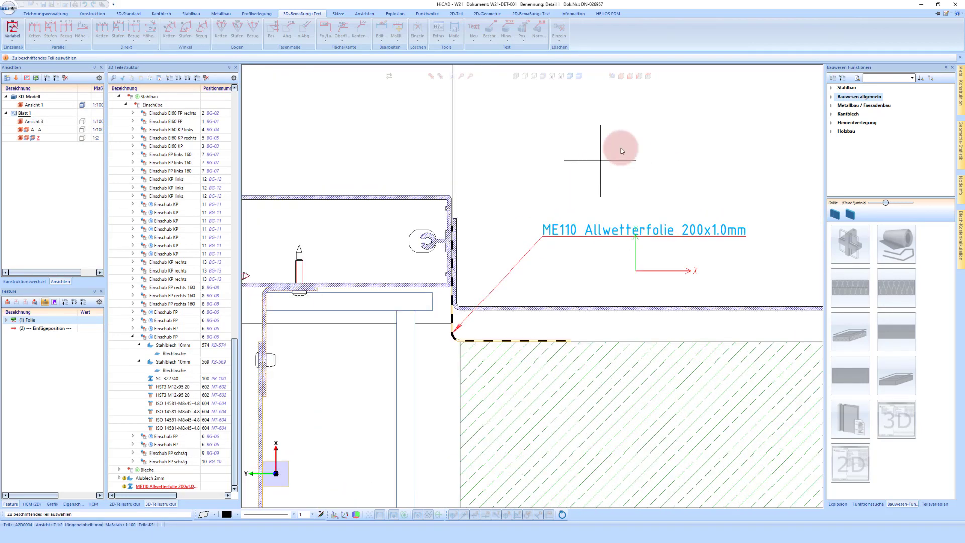
key("Escape")
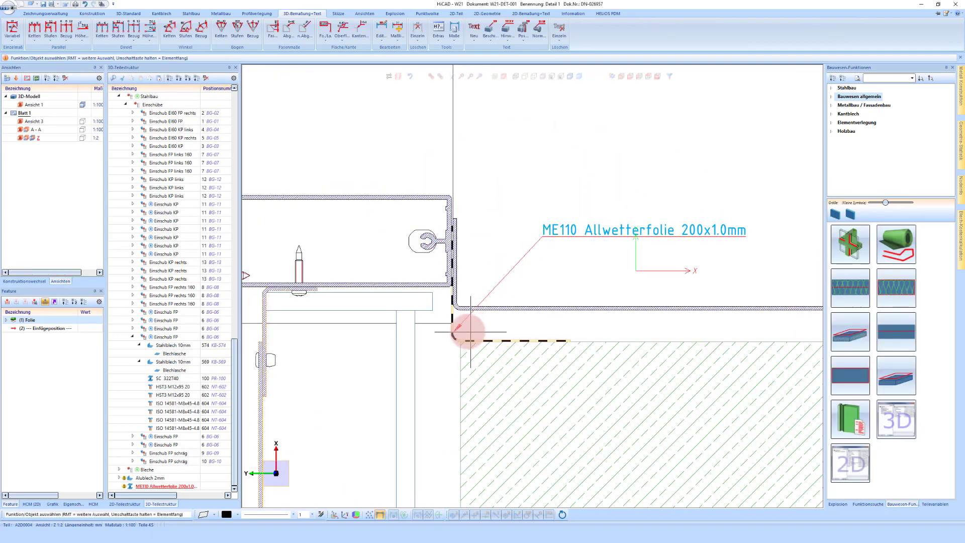
Edit the foil feature and replace its material with Illbruck ME350 Fensterfolie Innen VV 140x0.4mm from the catalogue.
left_click(455, 340)
left_click(33, 322)
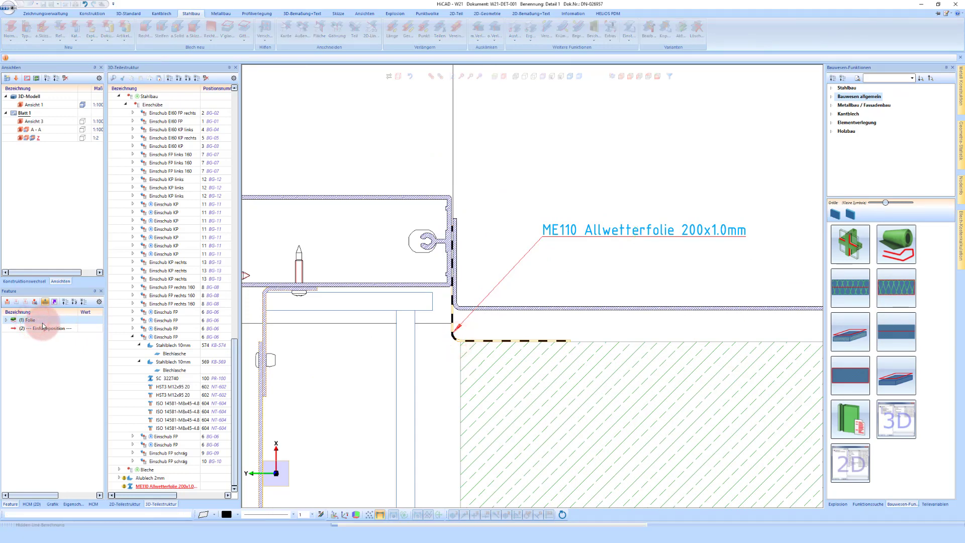
left_click(493, 282)
left_click(401, 152)
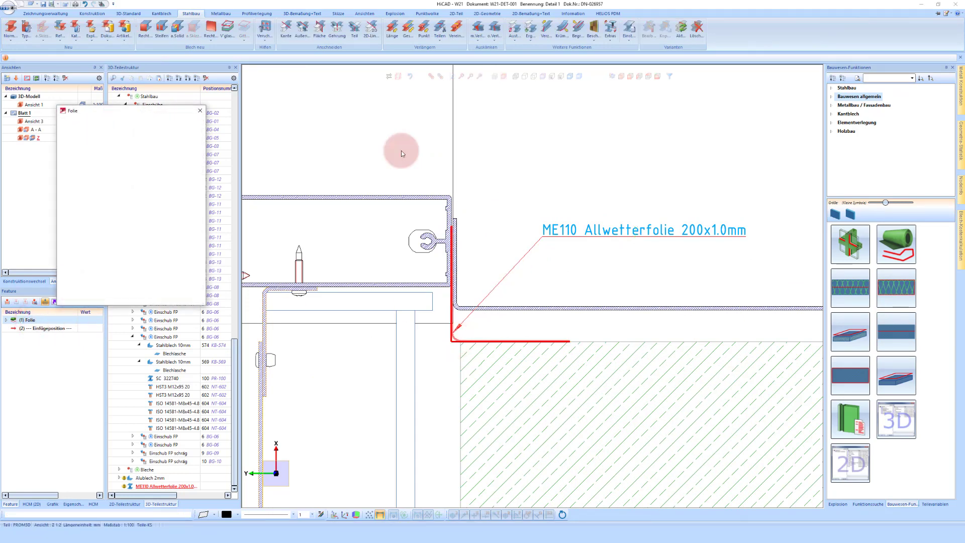
left_click(173, 171)
left_click(198, 174)
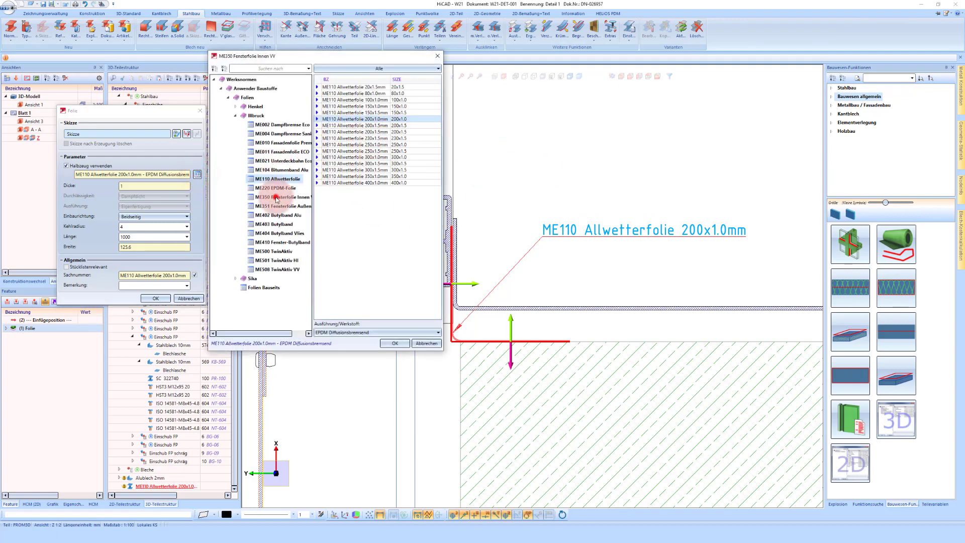
left_click(275, 198)
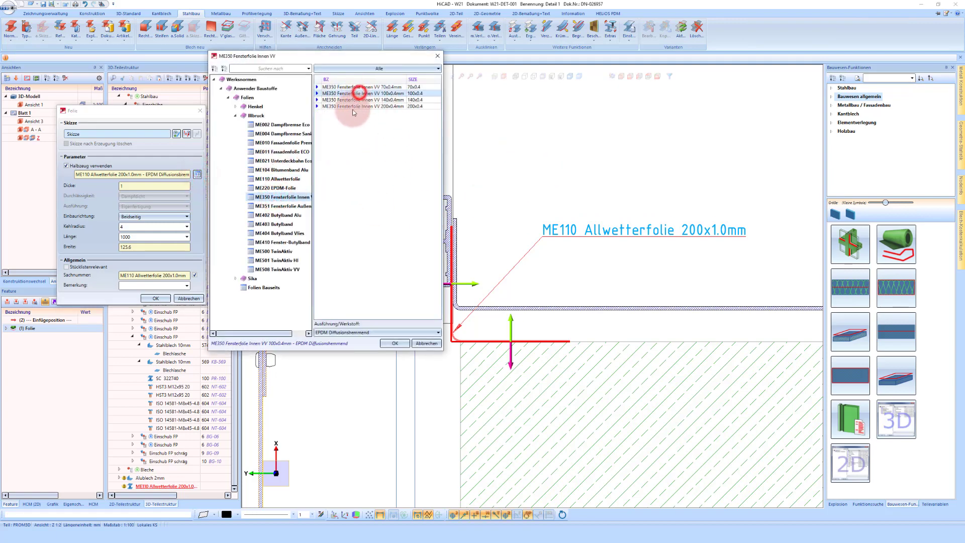
left_click(289, 206)
left_click(297, 197)
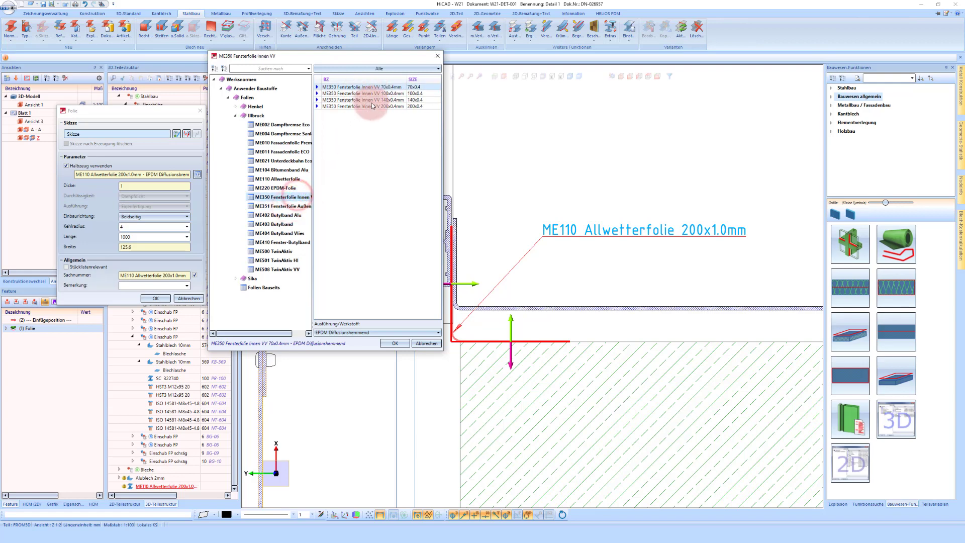
left_click(372, 105)
left_click(395, 343)
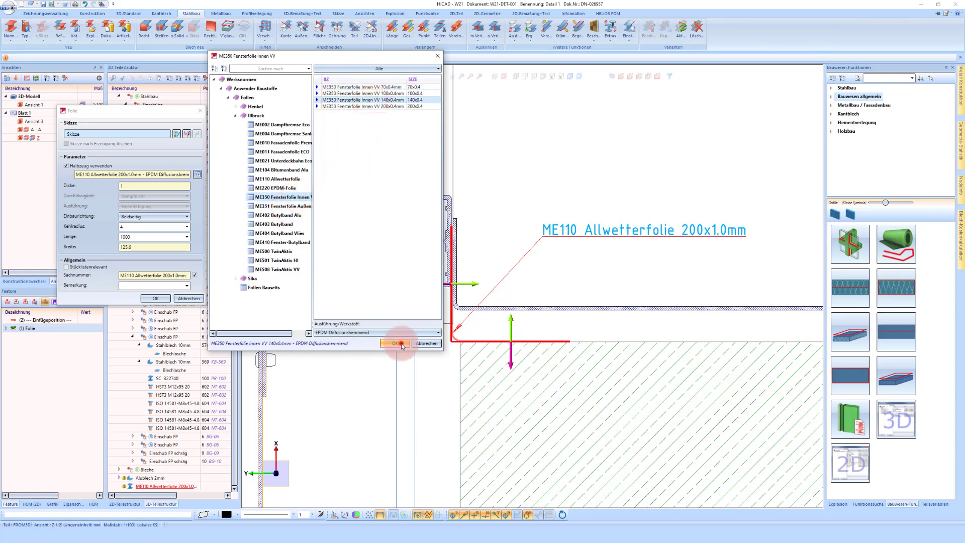
left_click(156, 298)
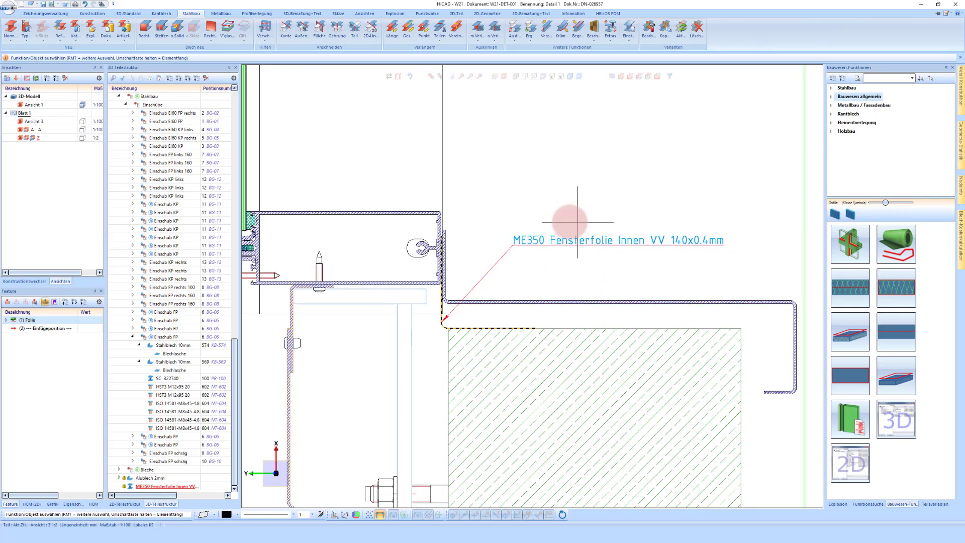
Sketch a rectangular building-material cross-section between the underside of the aluminium sheet and the wall top, starting near the foil's end.
scroll(599, 285, "down", 1)
scroll(593, 259, "up", 2)
scroll(568, 312, "down", 1)
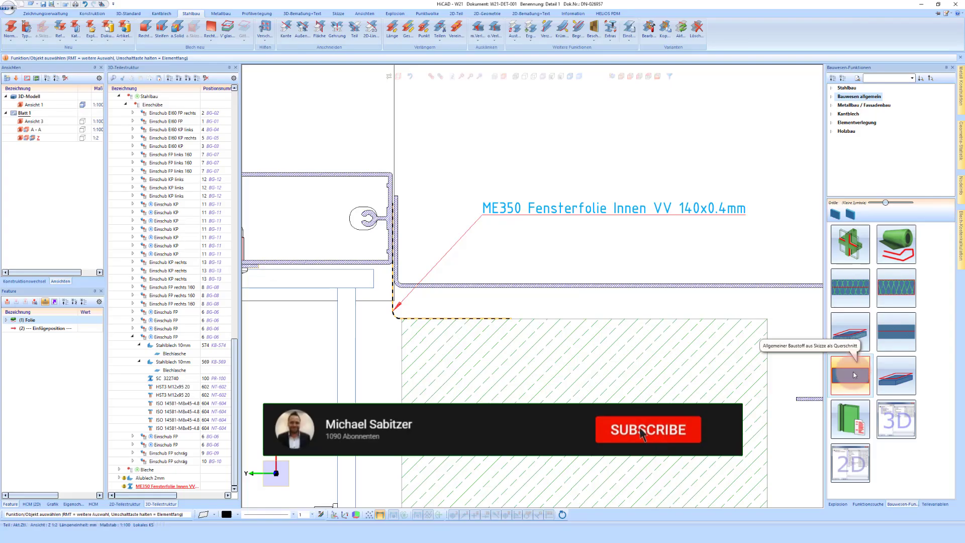
left_click(853, 378)
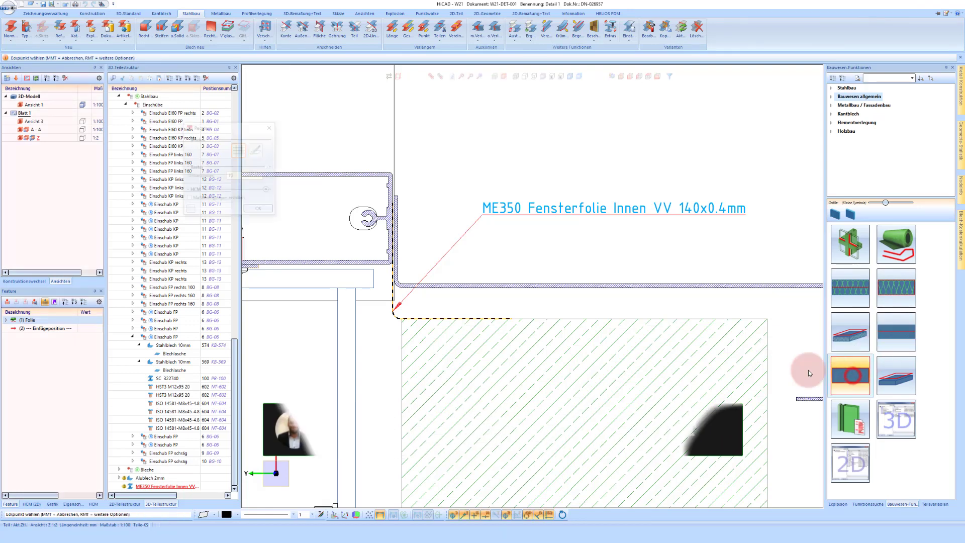
scroll(525, 302, "up", 2)
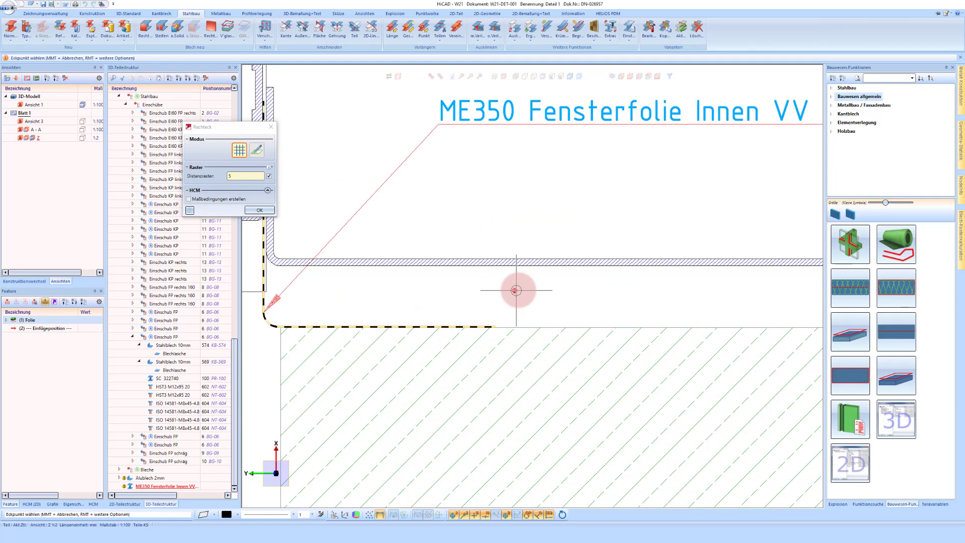
left_click(485, 265)
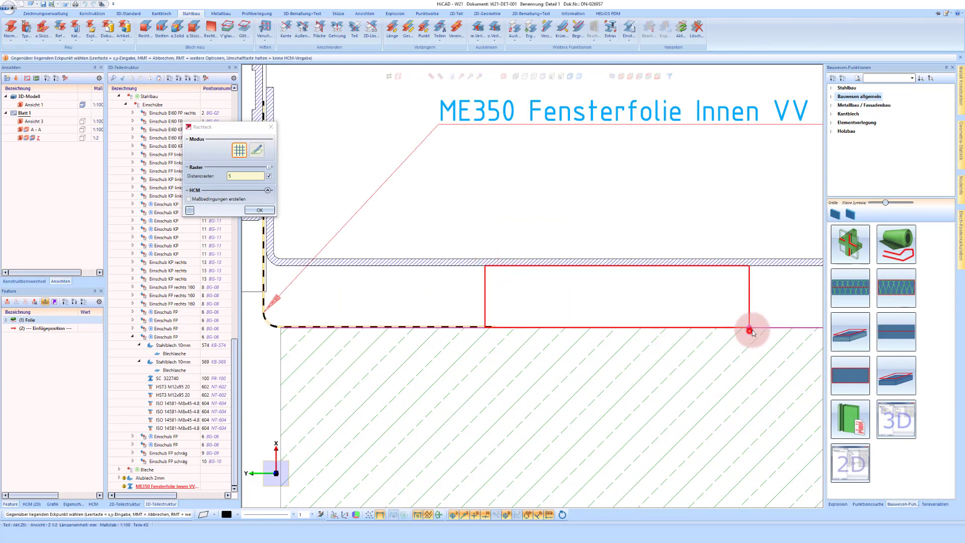
left_click(748, 330)
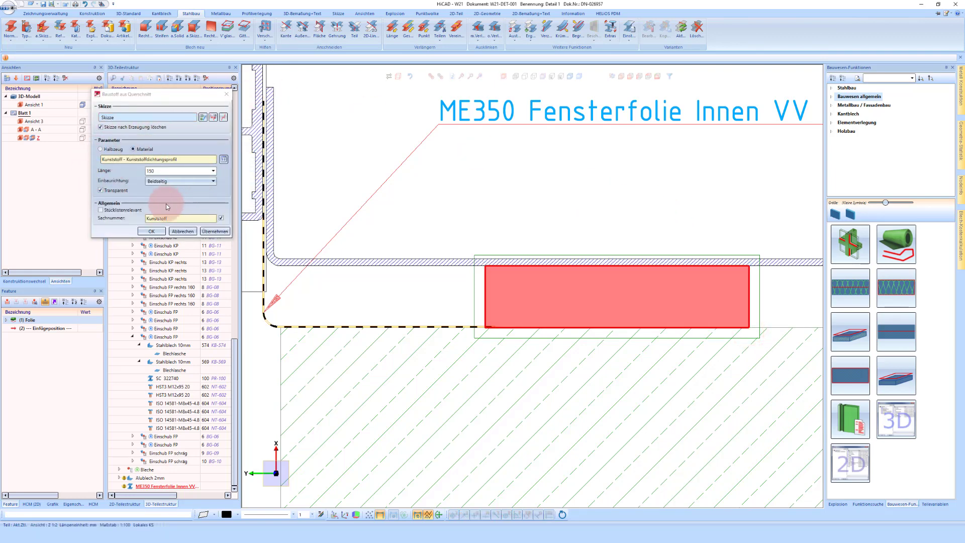
Enter the custom article number "Kunststoff örtlich" and create the block in Kunststoffdichtungsprofil with length 150, installed on both sides.
left_click(222, 219)
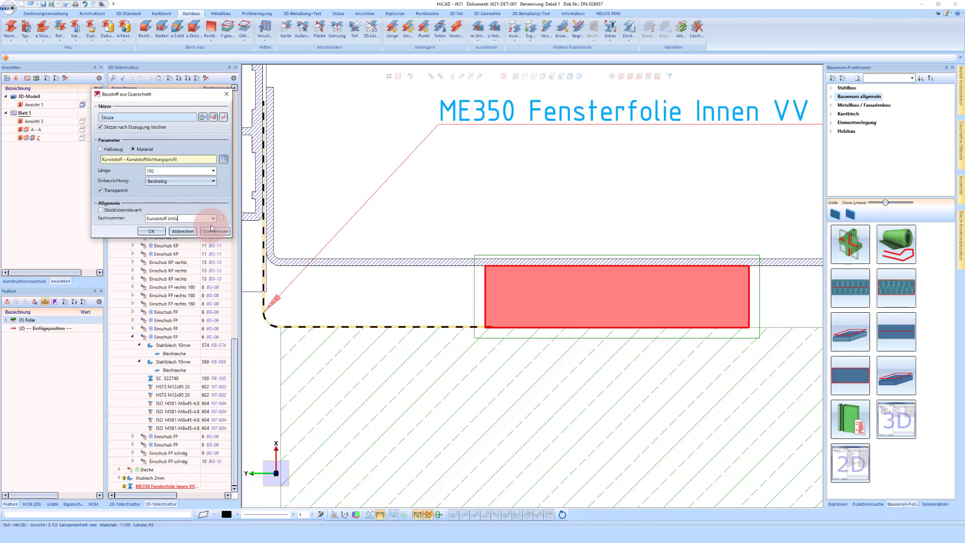
left_click(665, 354)
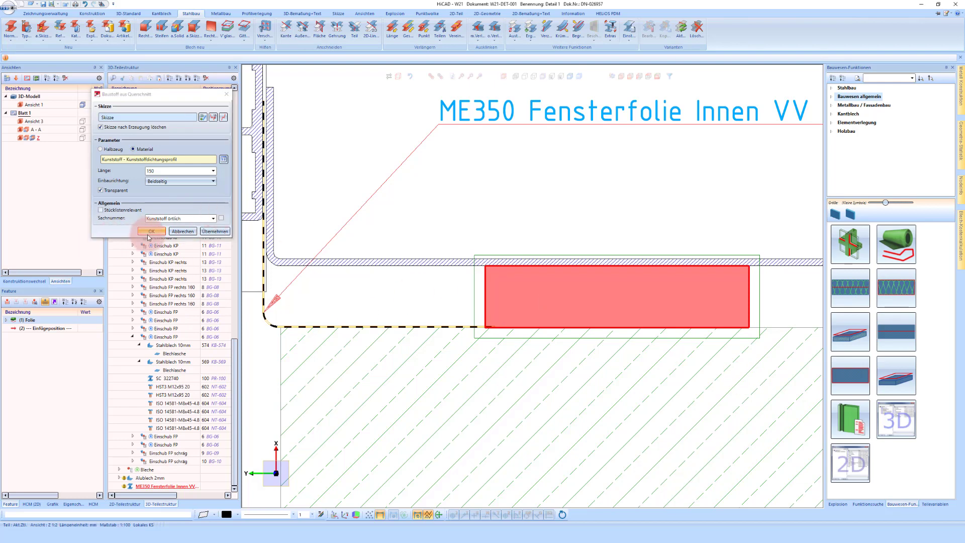
left_click(147, 232)
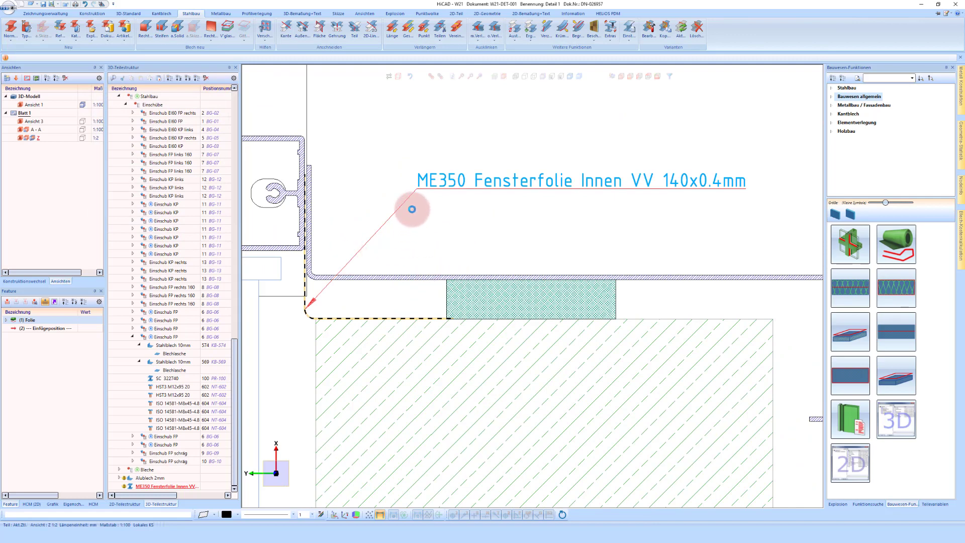
Repeat the foil's annotation type for the plastic block, placing the label above the aluminium sheet beside the foil label.
right_click(395, 205)
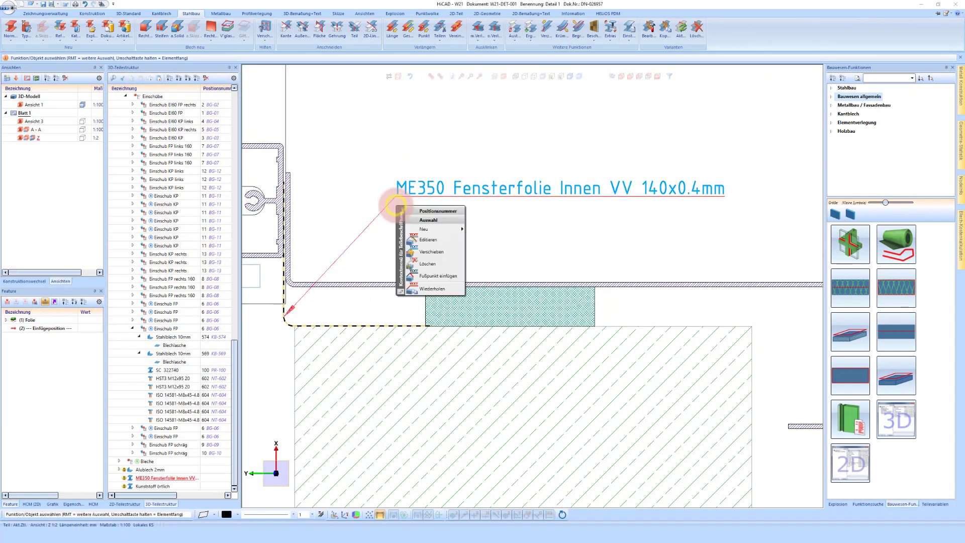
left_click(436, 294)
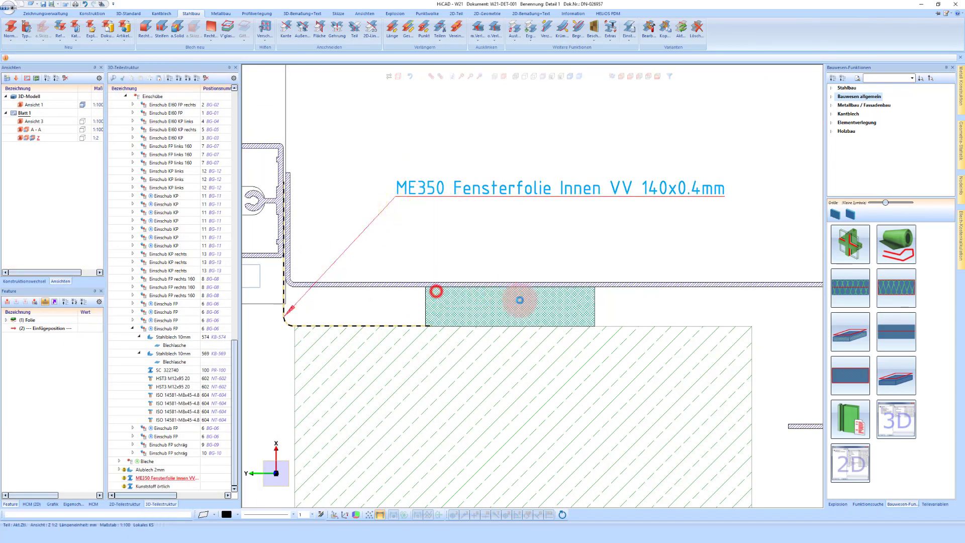
left_click(578, 301)
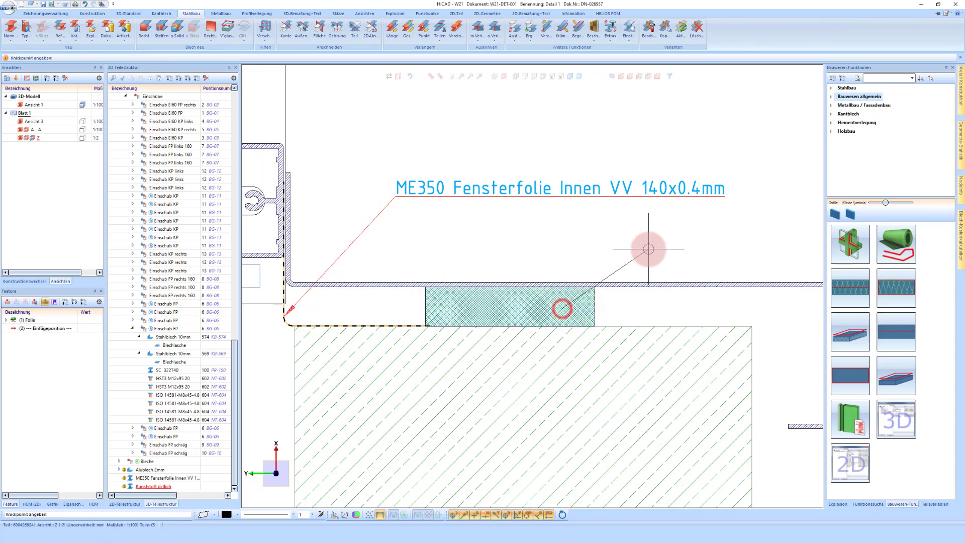
scroll(556, 272, "down", 2)
left_click(671, 245)
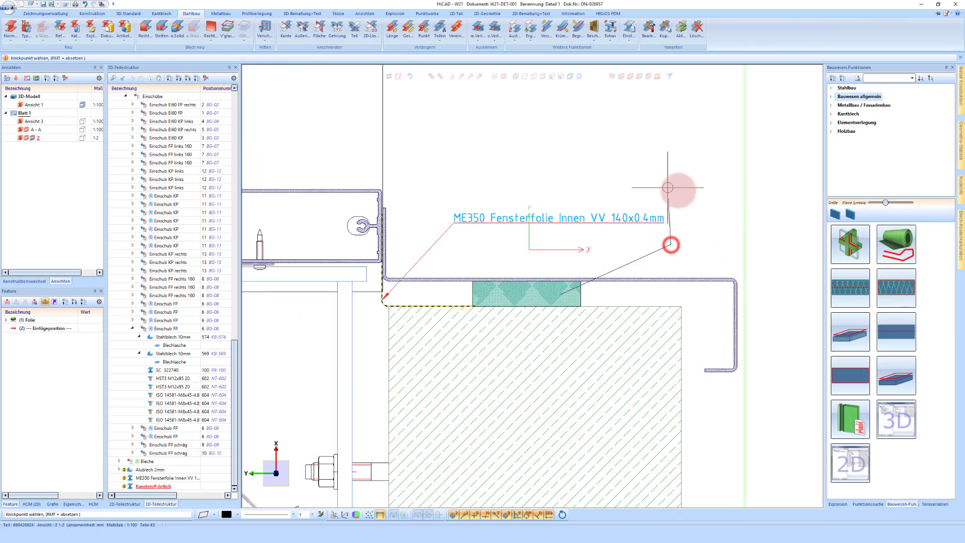
left_click(728, 216)
scroll(544, 182, "down", 1)
scroll(533, 185, "up", 1)
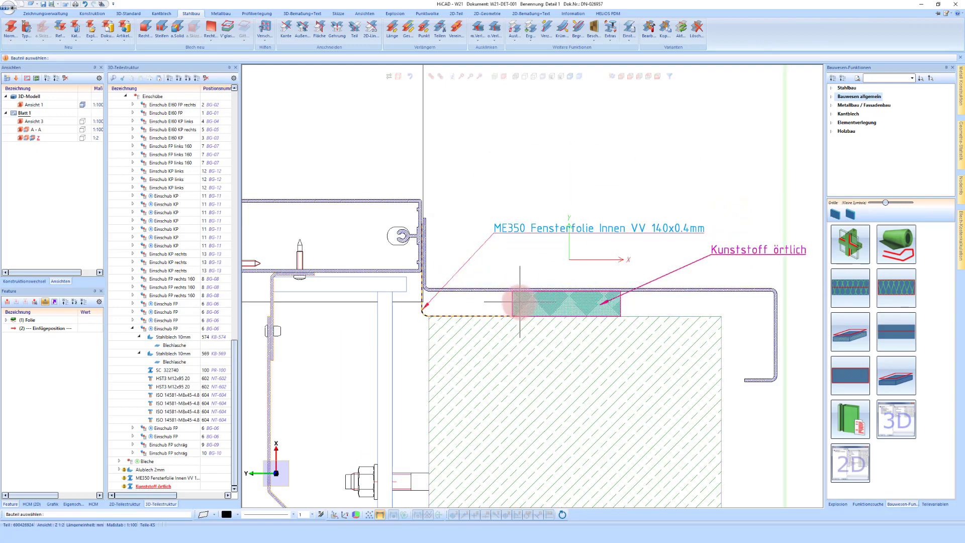
Sketch a second rectangular building-material cross-section filling the gap between the vertical steel plate and the wall face, starting at the wall's upper corner.
scroll(610, 210, "down", 1)
scroll(527, 177, "down", 1)
scroll(441, 301, "up", 1)
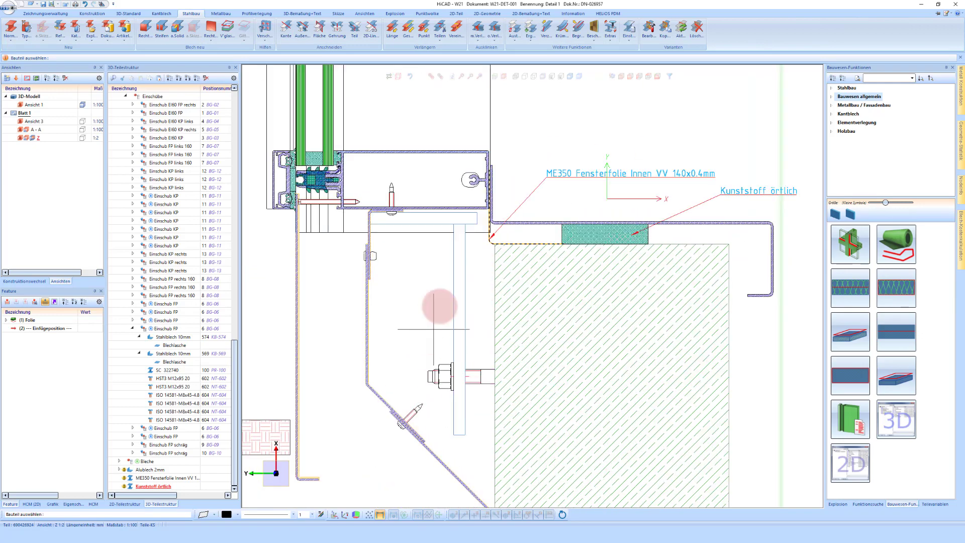
left_click(851, 377)
left_click(416, 300)
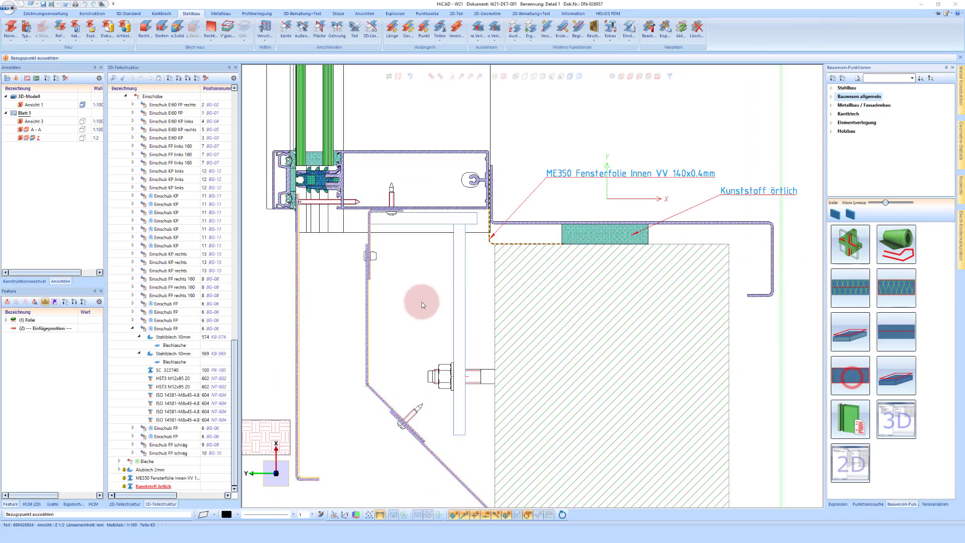
left_click(498, 262)
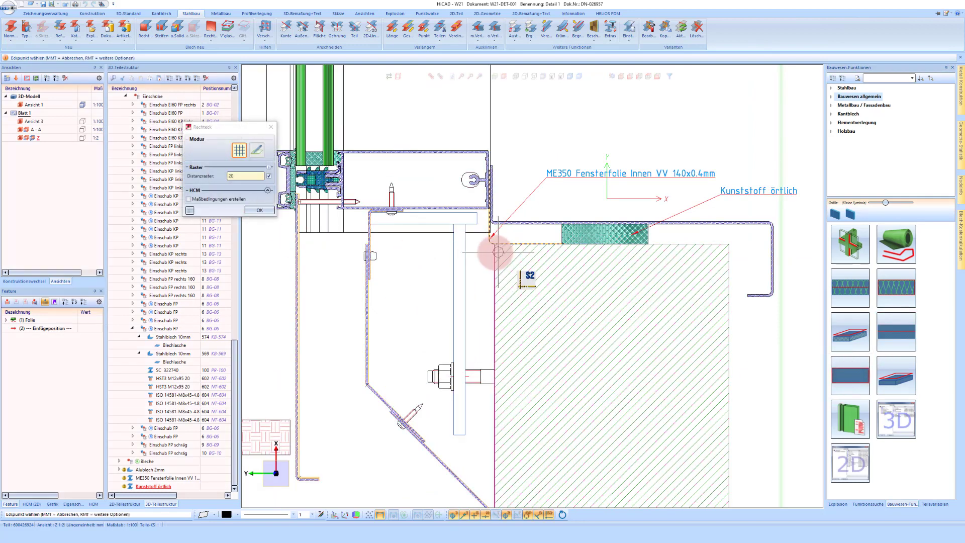
scroll(496, 248, "up", 3)
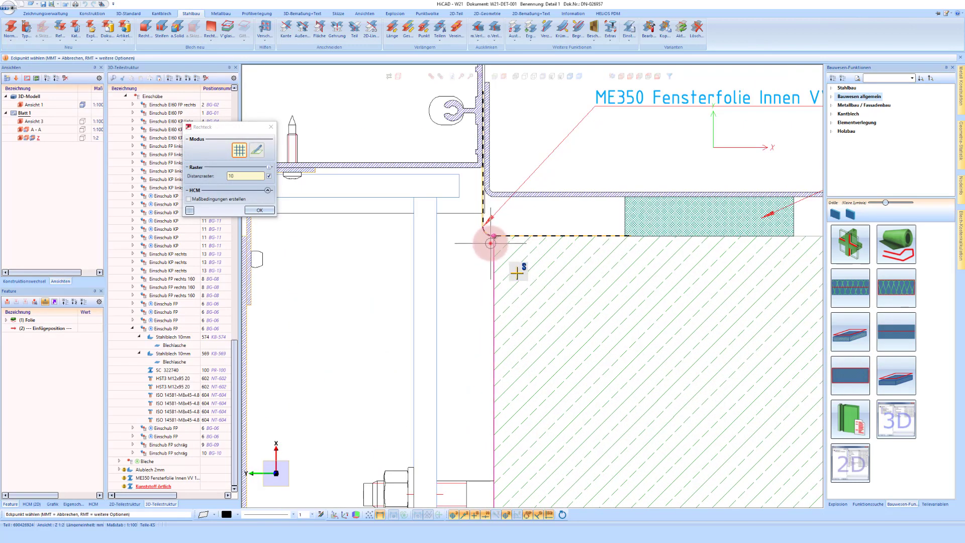
left_click(490, 240)
scroll(488, 238, "down", 3)
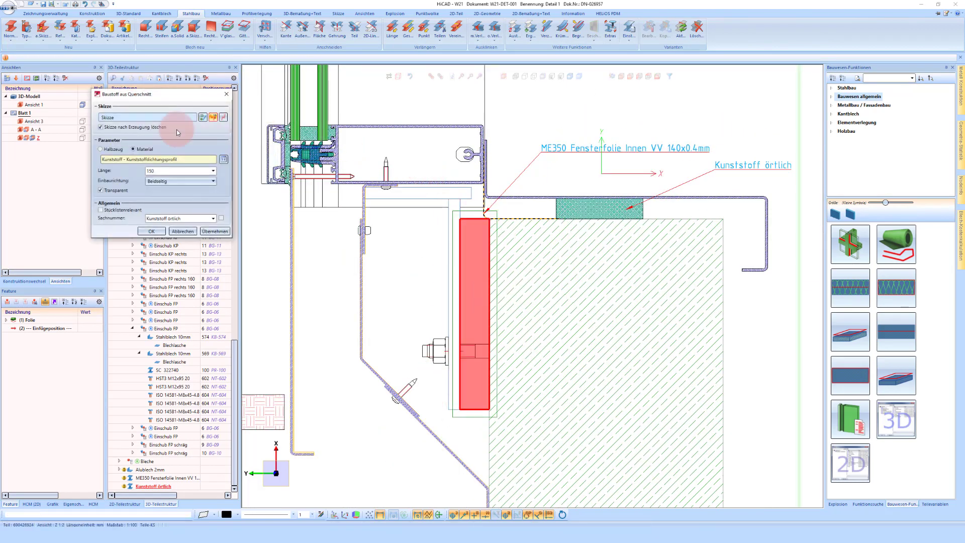
Choose the material Kunststoff - Kunststoffdichtungsprofil from the Werkstoffe Bauwesen catalogue for the vertical cross-section.
left_click(224, 161)
left_click(267, 107)
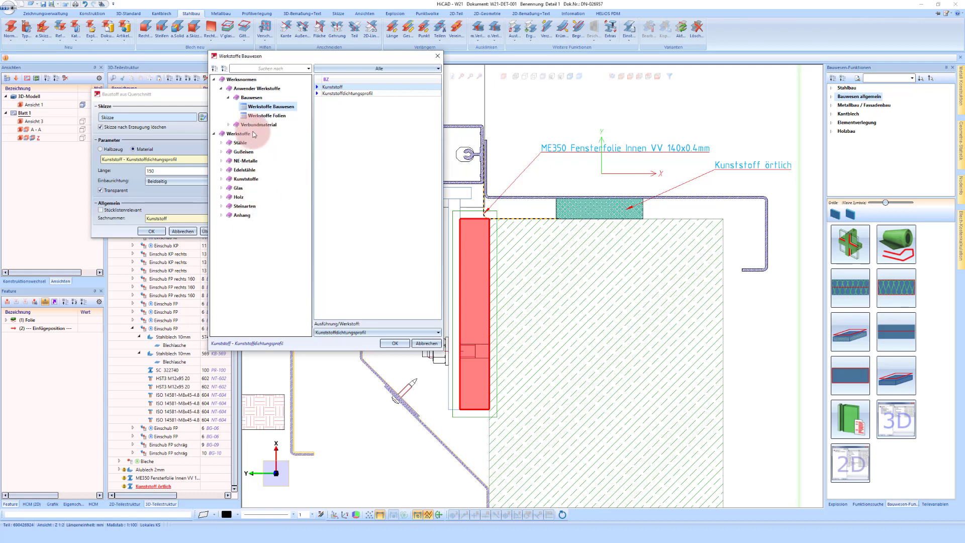
left_click(394, 343)
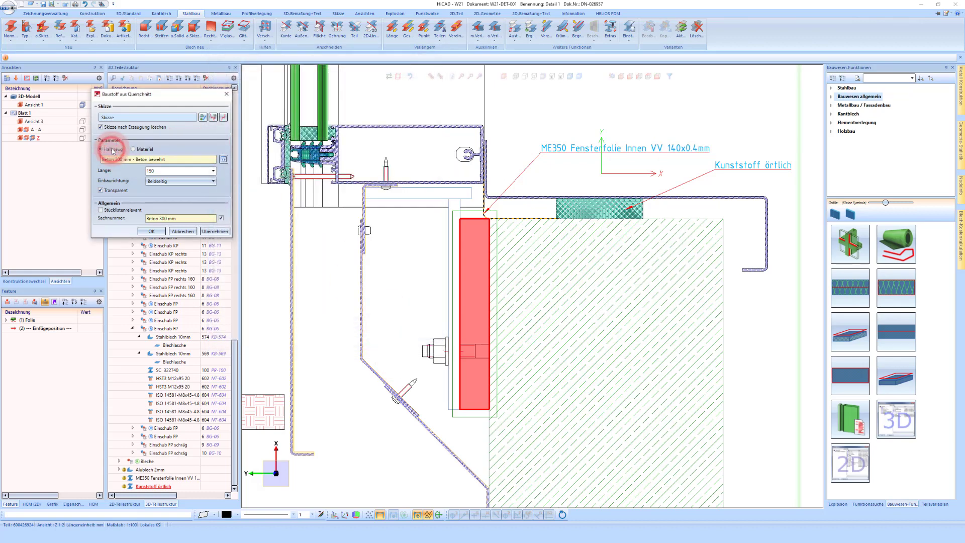
left_click(222, 161)
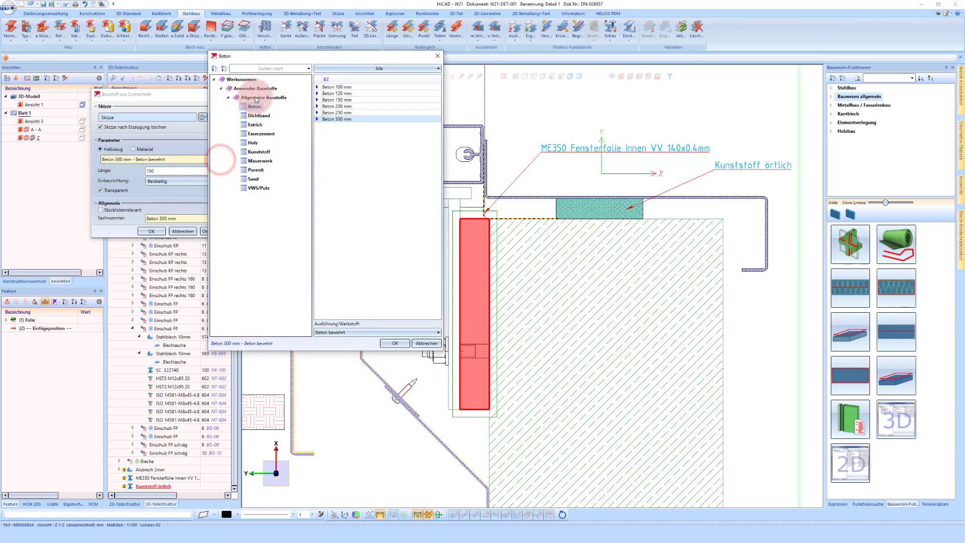
left_click(261, 152)
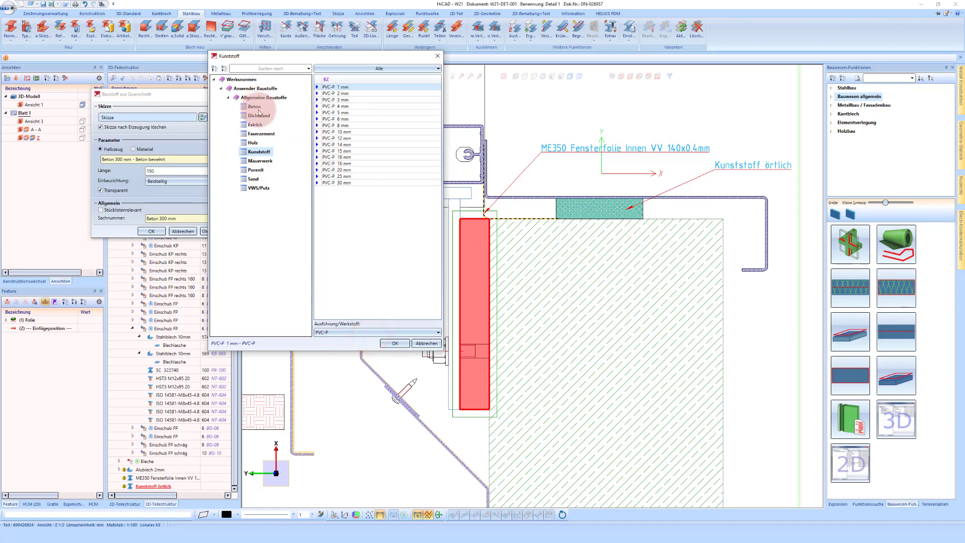
left_click(423, 344)
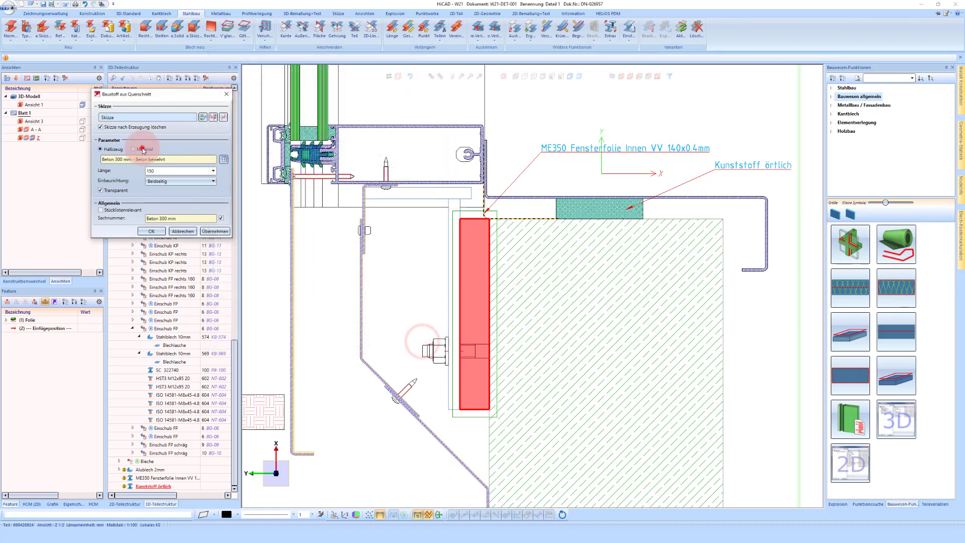
Create the vertical plastic block using the Material option, with length 150 and installation on both sides.
left_click(160, 231)
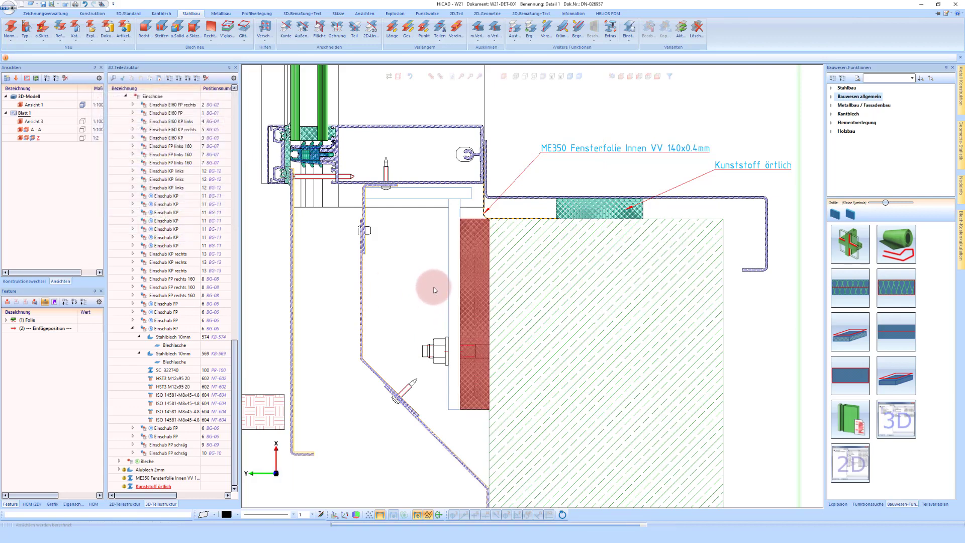
Start a new foil and sketch its path from the wall's lower outer corner up to the ledge and across to the inner corner.
scroll(499, 233, "down", 2)
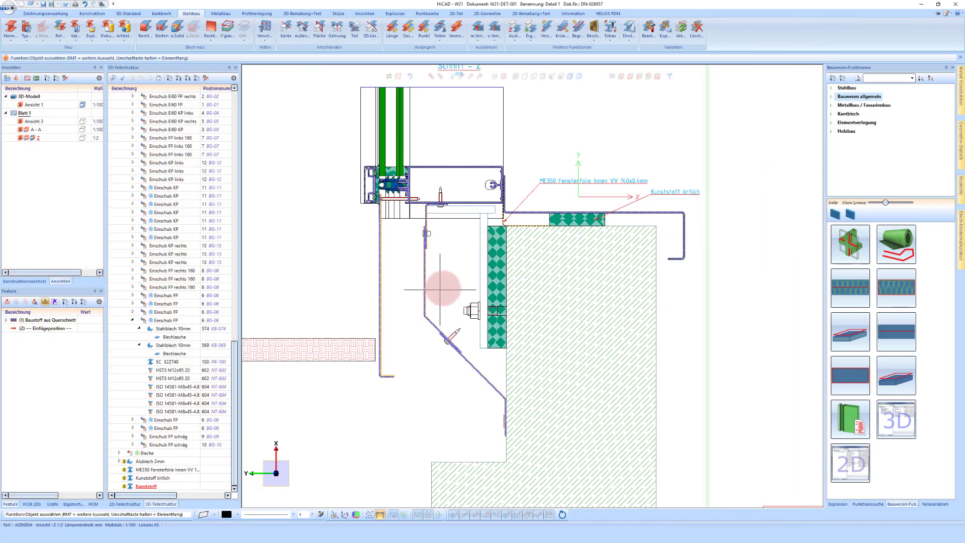
scroll(470, 209, "down", 2)
scroll(479, 292, "up", 1)
scroll(482, 379, "down", 2)
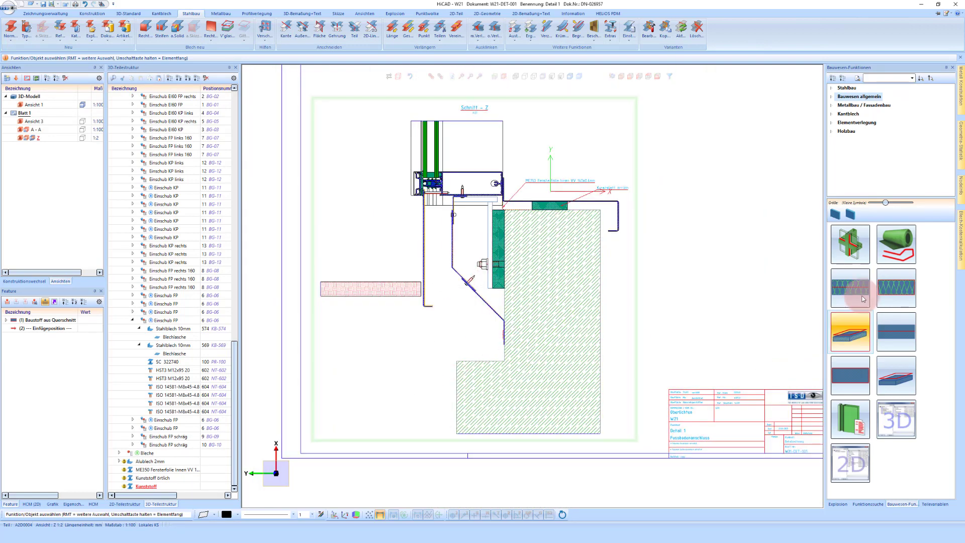
left_click(894, 256)
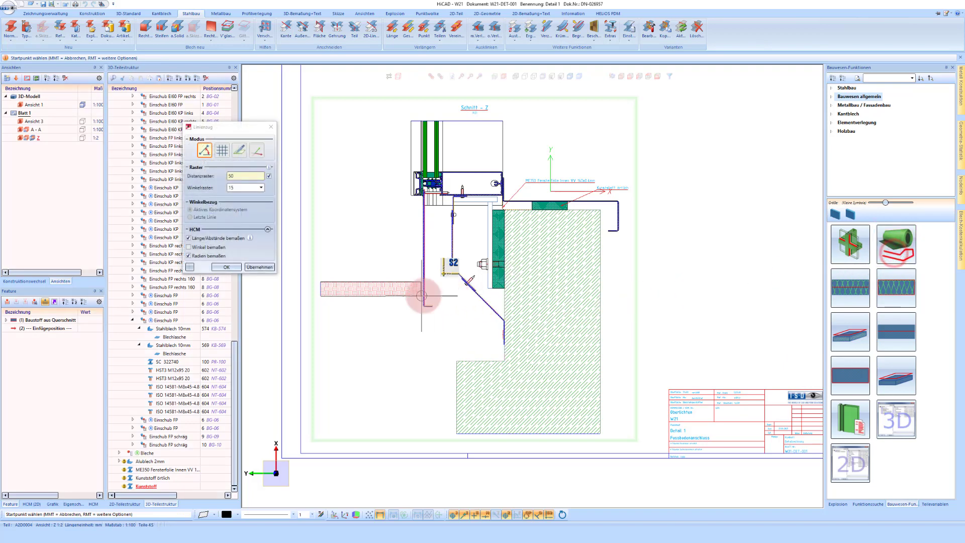
scroll(446, 445, "up", 2)
left_click(466, 425)
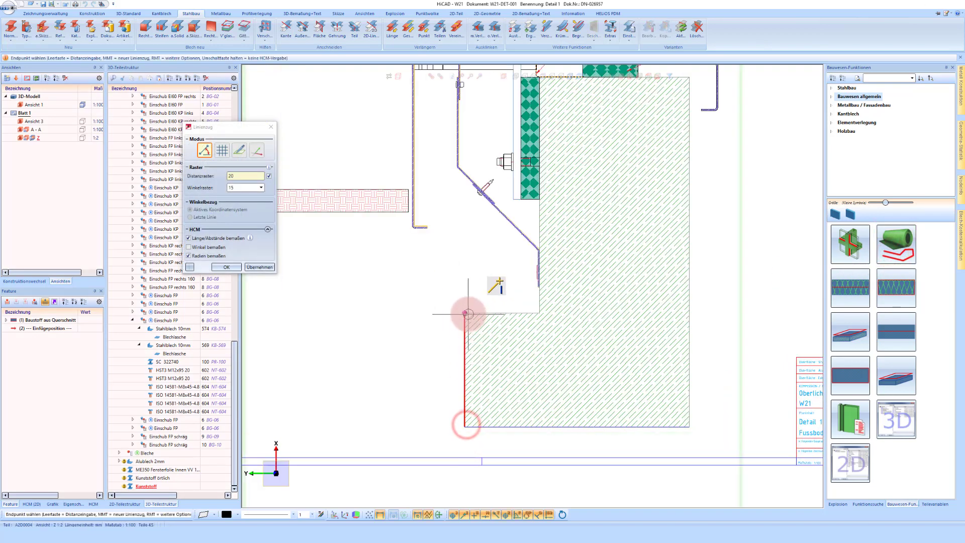
scroll(536, 308, "up", 2)
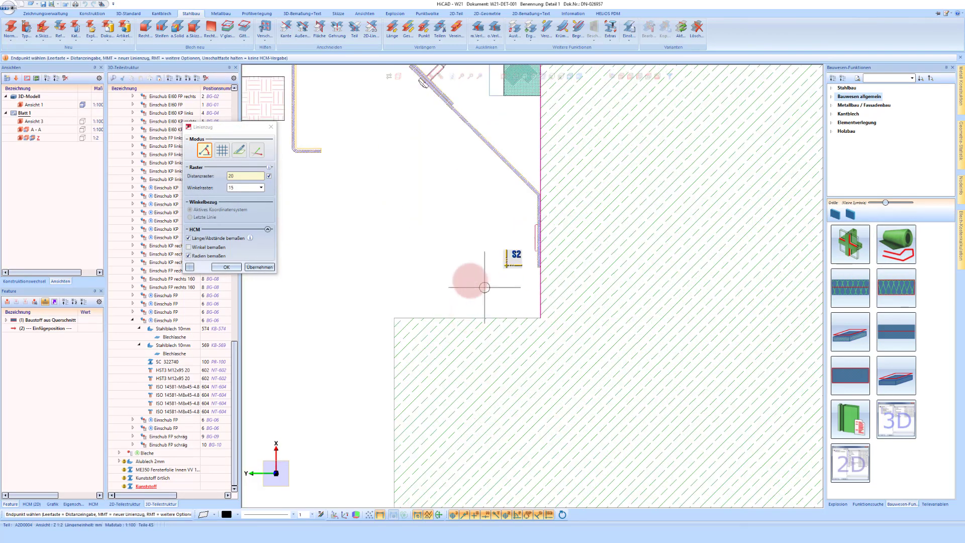
left_click(396, 318)
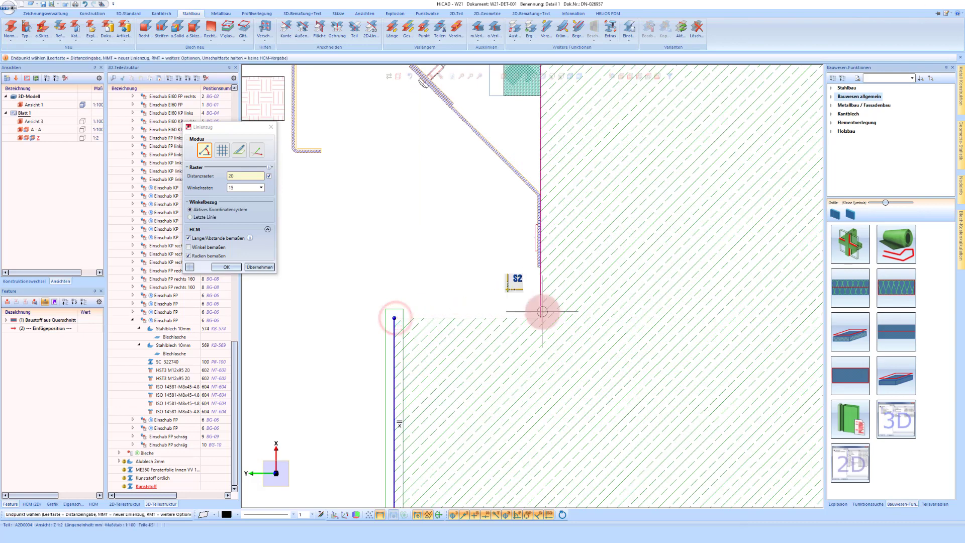
left_click(542, 295)
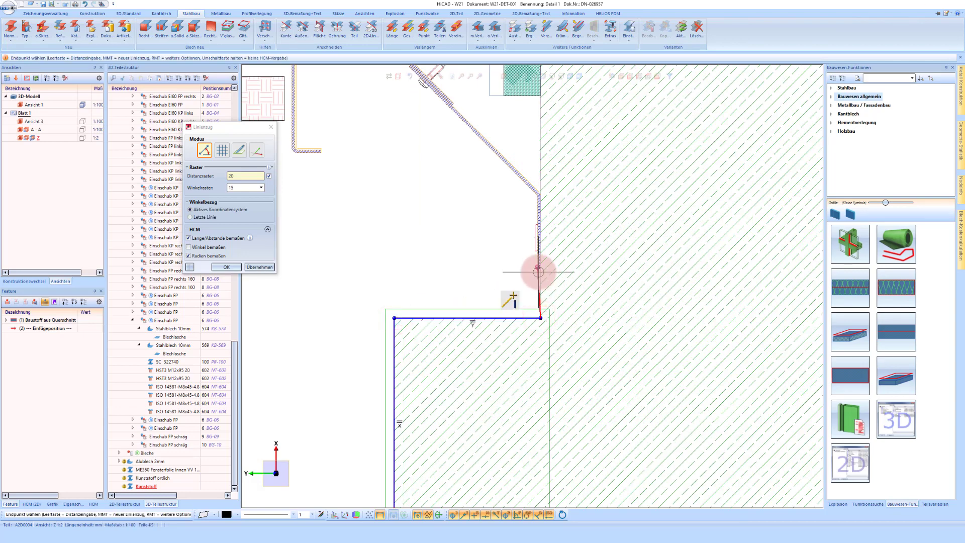
Continue the foil path up the bent sheet's lower flange to its bend and along the 45° slope past the screw.
left_click(537, 269)
scroll(532, 223, "up", 1)
scroll(534, 194, "up", 2)
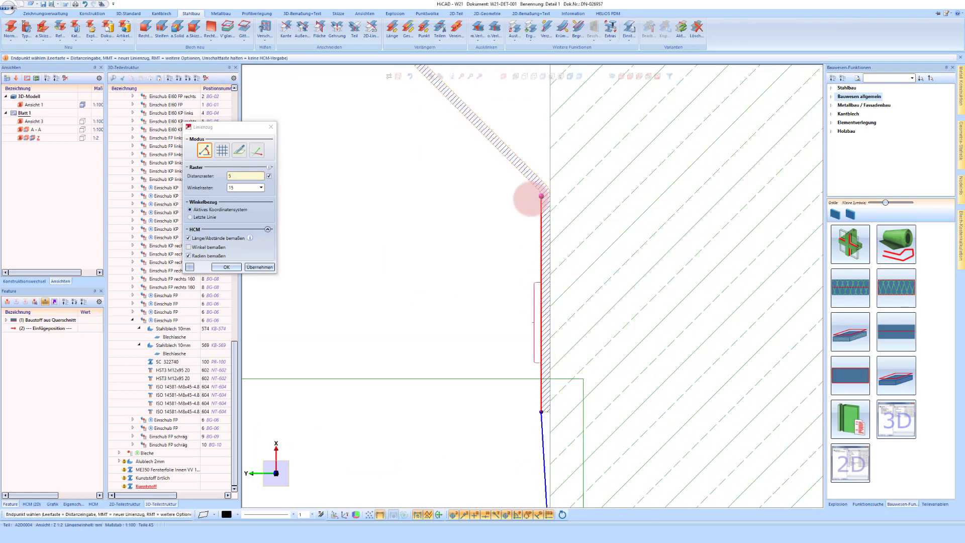
left_click(545, 204)
scroll(502, 231, "down", 2)
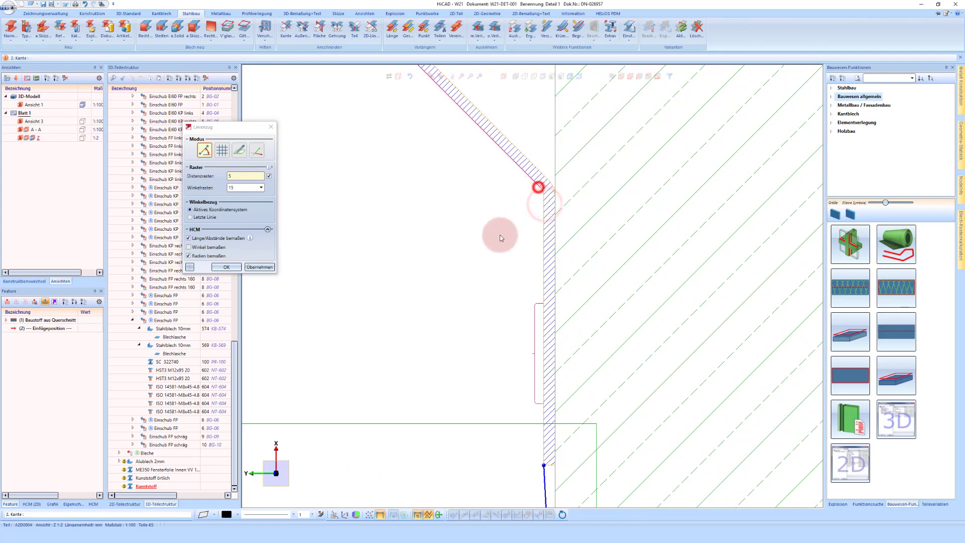
scroll(530, 342, "down", 3)
scroll(373, 175, "up", 5)
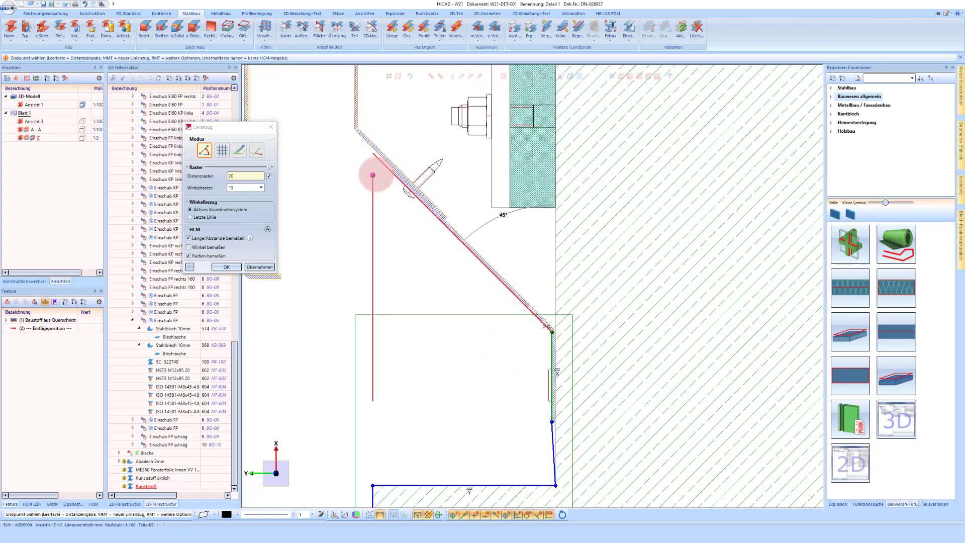
left_click(417, 166)
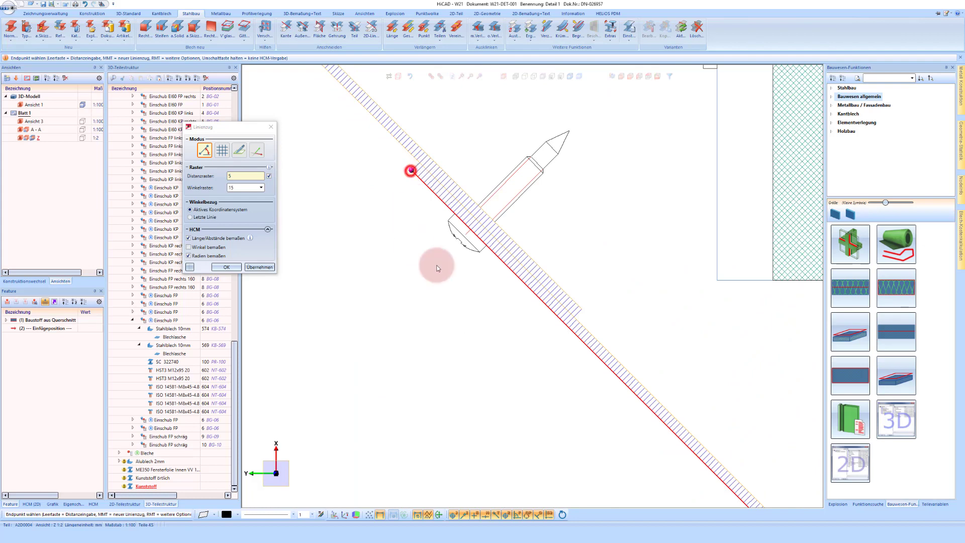
Extend the foil path to the sheet's upper bend and up its vertical leg to just above the fastener, then finish the polyline.
scroll(496, 384, "down", 2)
scroll(372, 182, "up", 3)
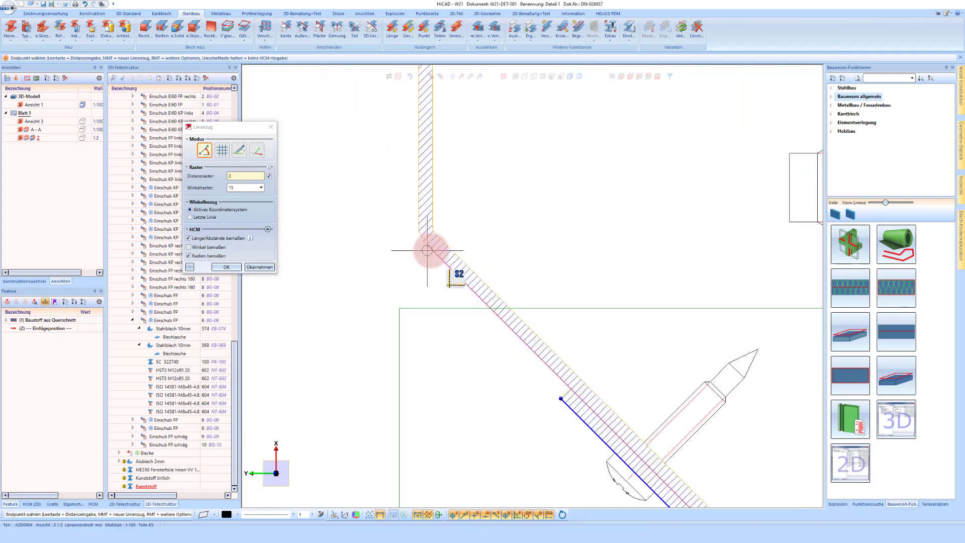
left_click(419, 225)
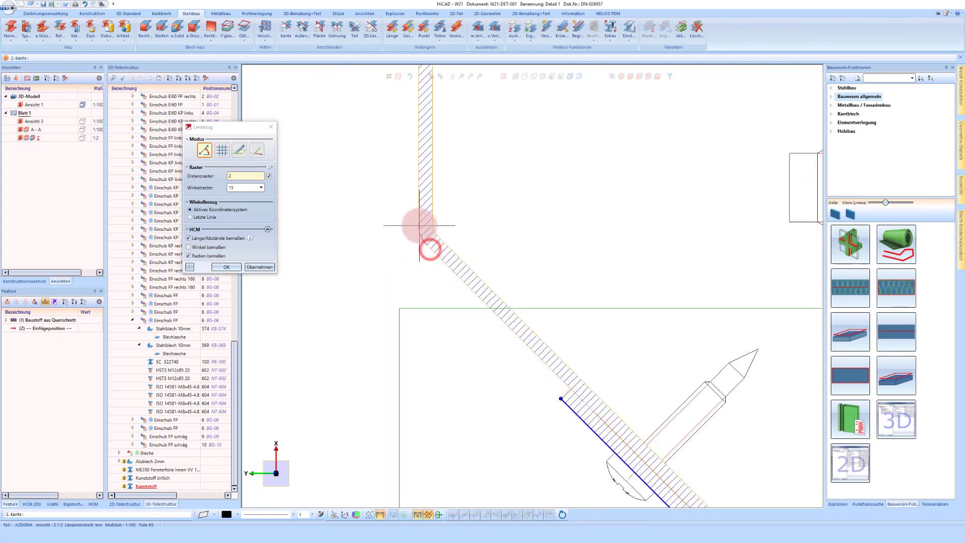
left_click(420, 224)
scroll(374, 402, "down", 8)
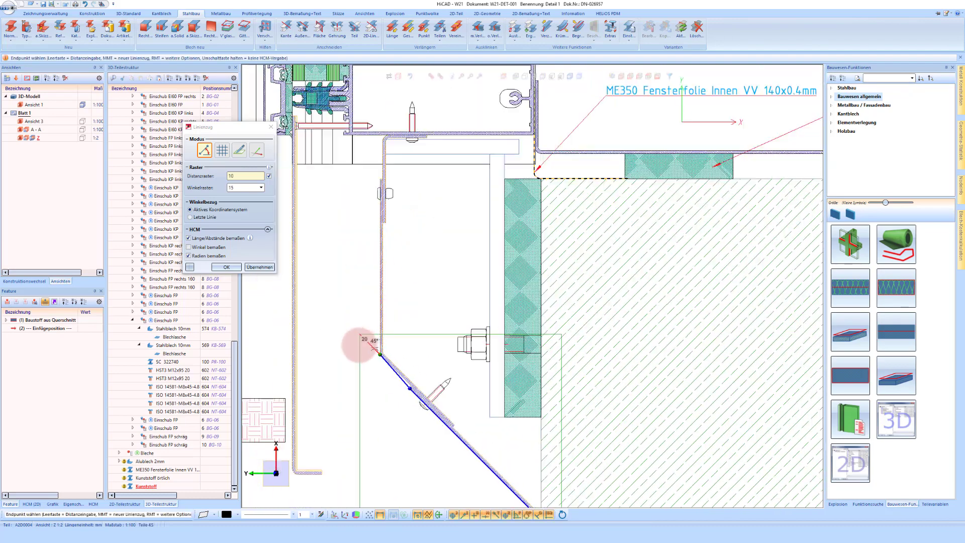
scroll(359, 238, "up", 2)
scroll(372, 242, "up", 2)
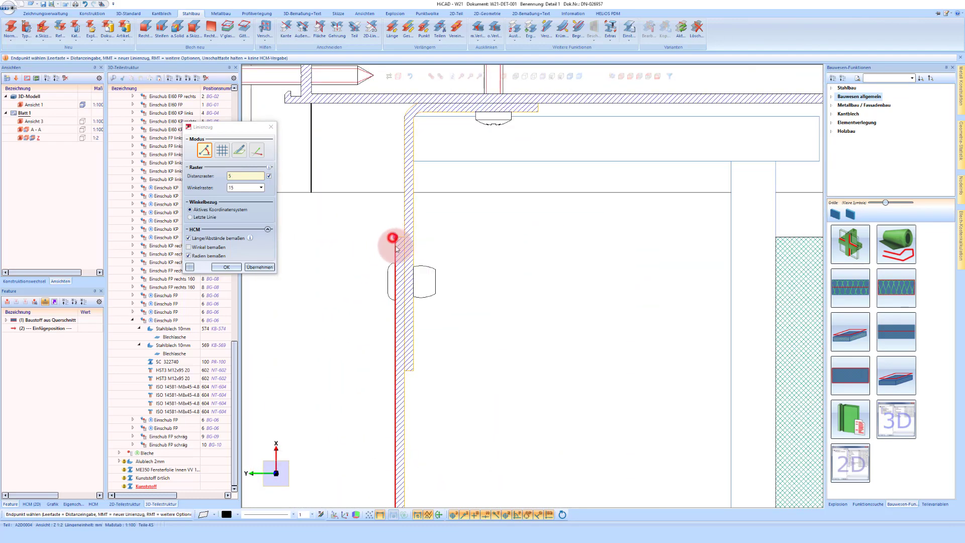
left_click(394, 240)
scroll(537, 244, "down", 2)
key("Escape")
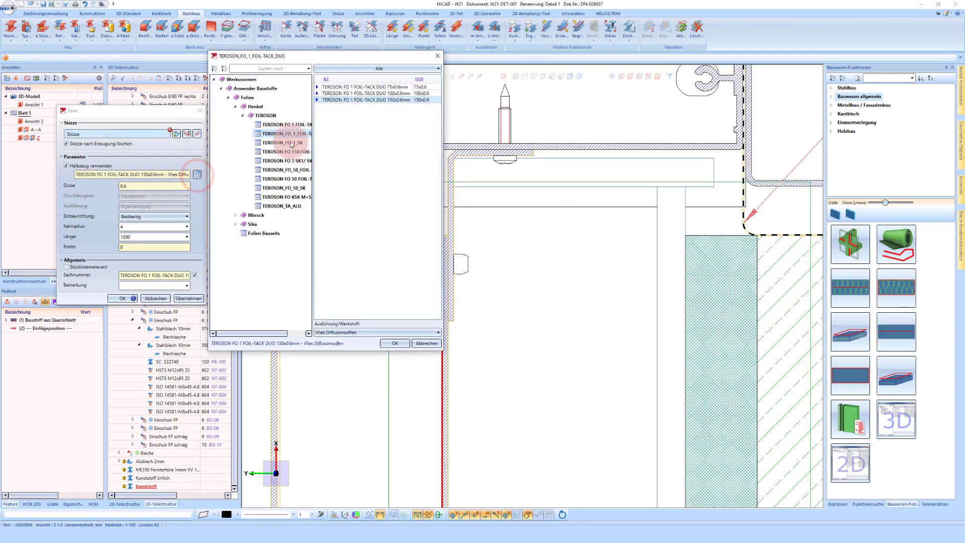
Create the foil from the sketch as Folie Bauseits - Vlies Diffusionsoffen, with its thickness directed away from the wall.
left_click(263, 233)
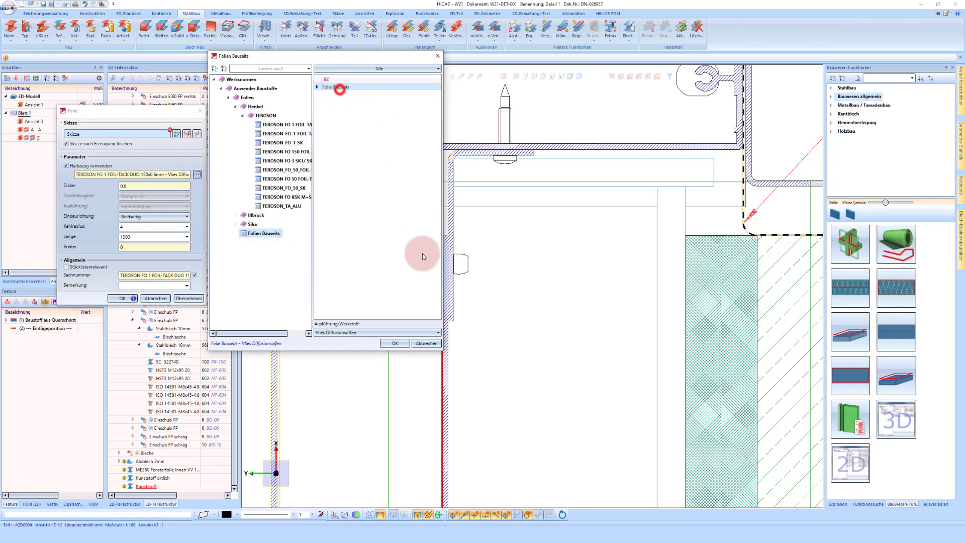
left_click(397, 345)
scroll(414, 190, "down", 5)
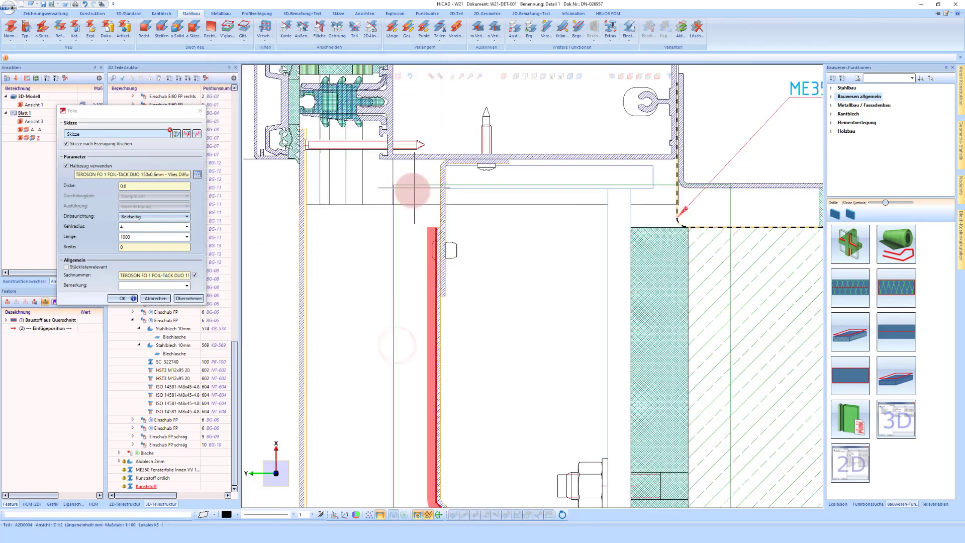
scroll(531, 241, "down", 1)
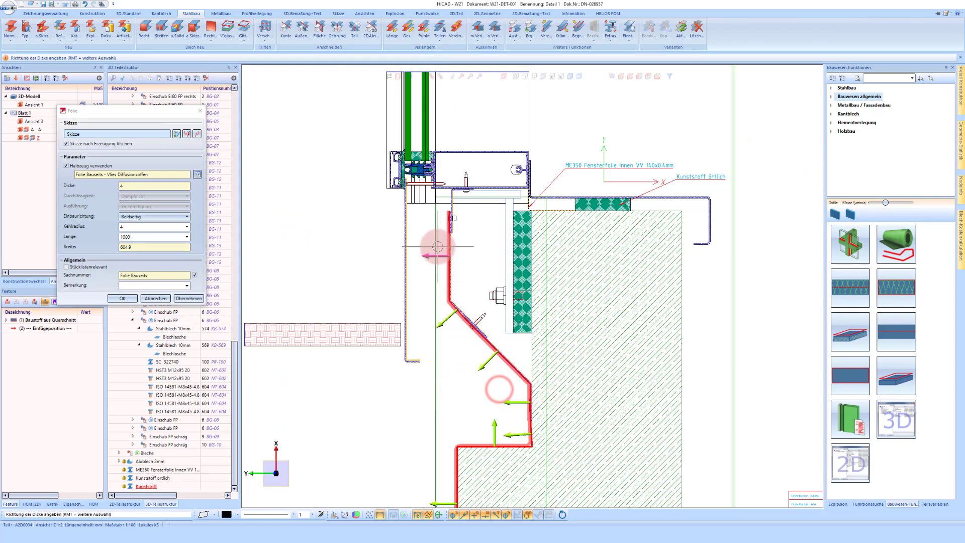
left_click(473, 254)
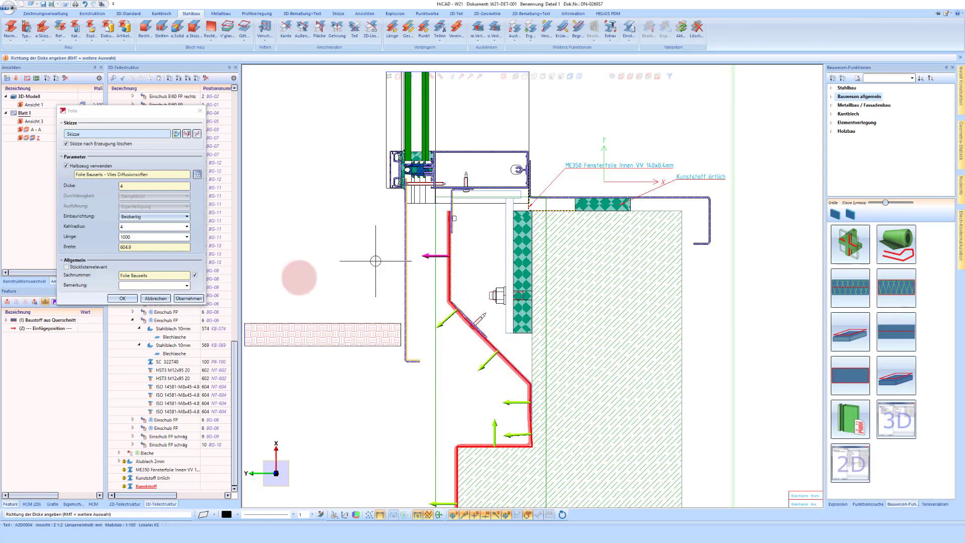
left_click(122, 299)
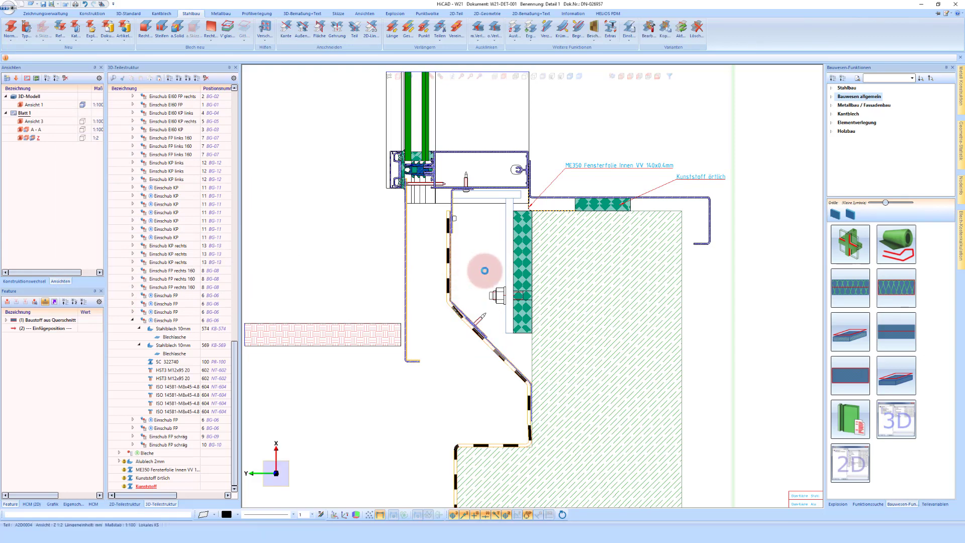
Load the sketch of the Folie Bauseits foil from its feature history.
scroll(436, 254, "down", 3)
scroll(449, 350, "up", 4)
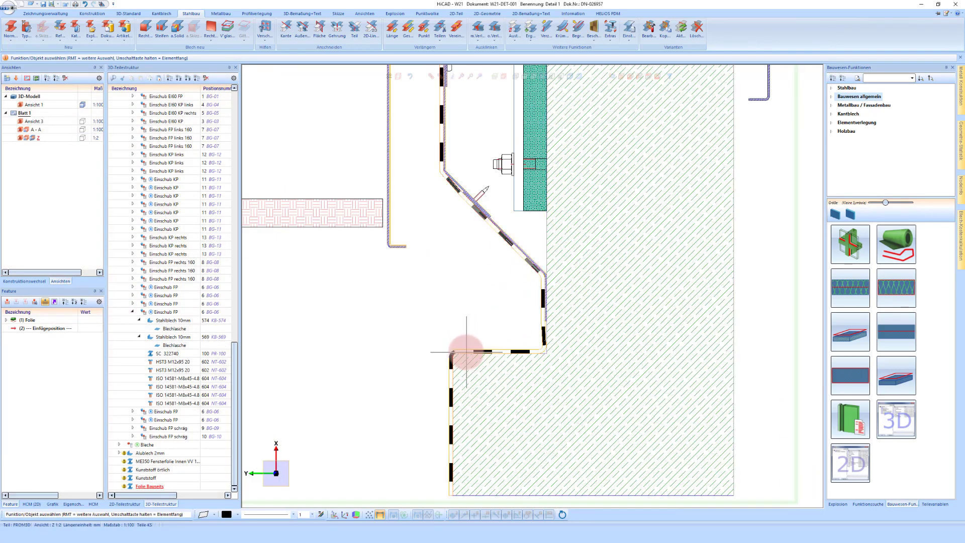
left_click(6, 321)
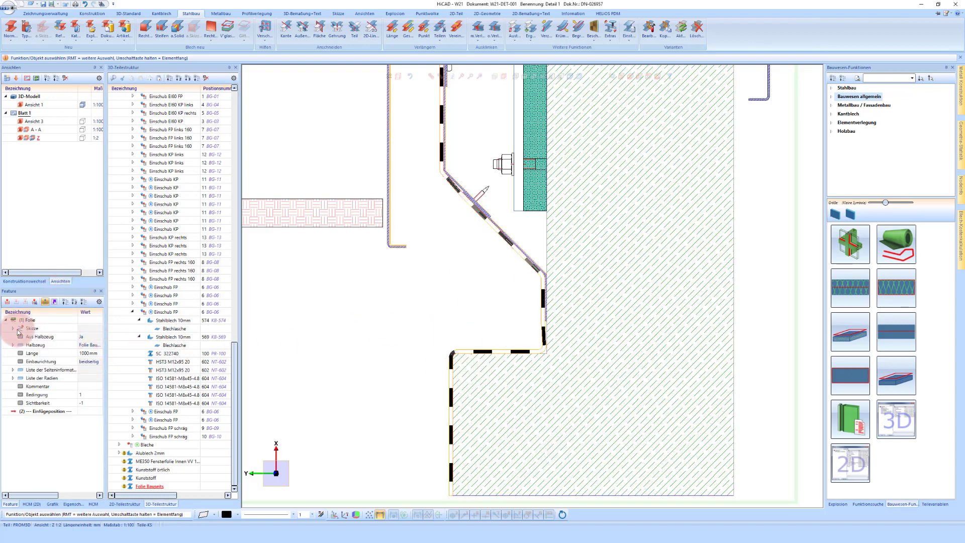
left_click(13, 329)
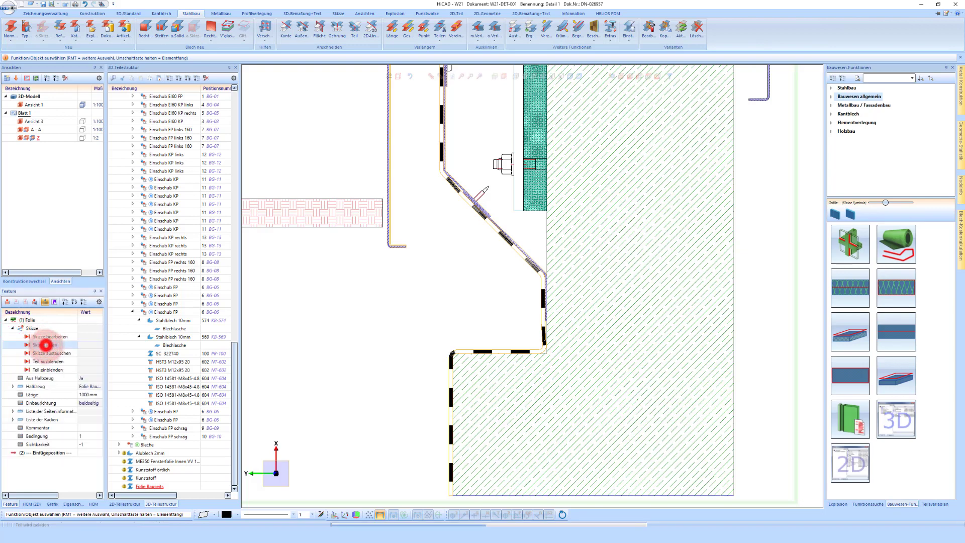
double_click(46, 345)
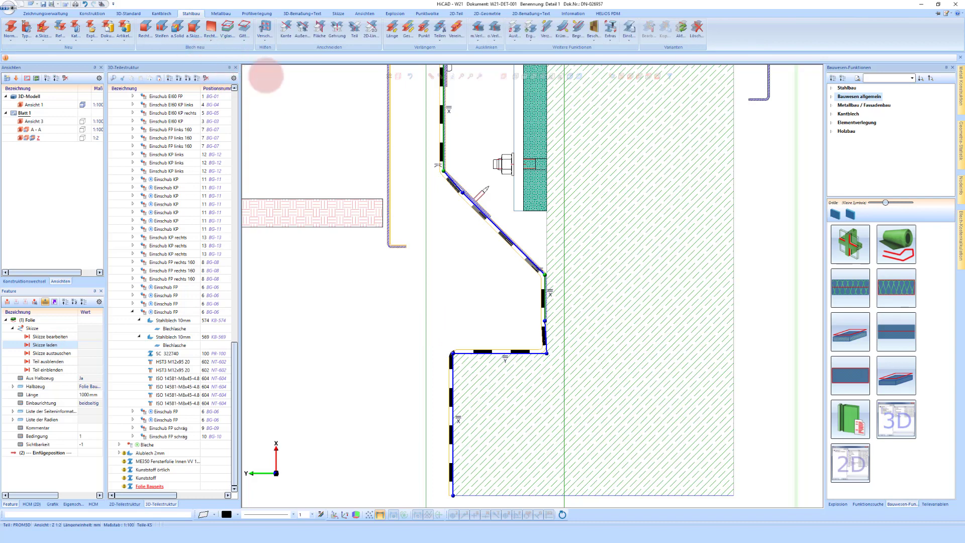
Offset all connected lines of the loaded foil sketch by 4 mm to the side away from the wall.
left_click(339, 14)
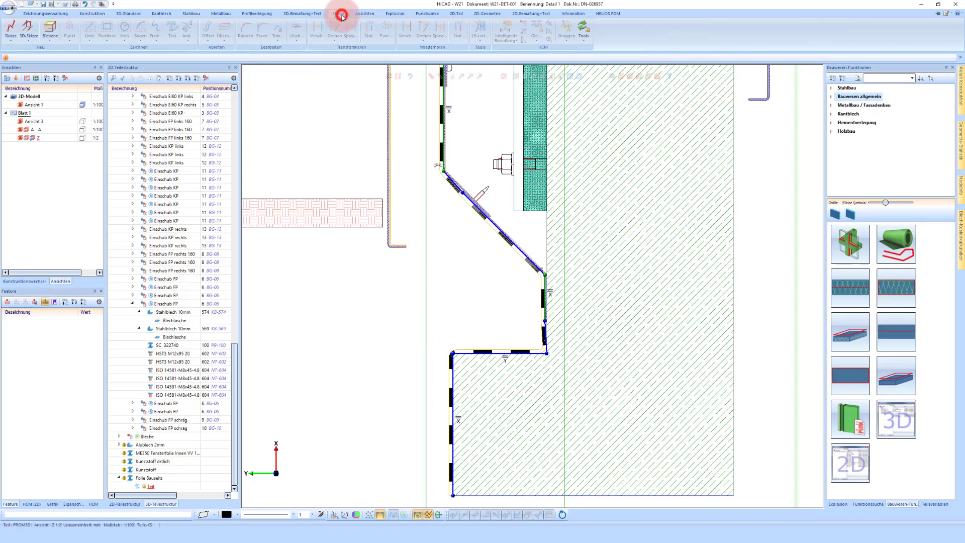
left_click(211, 30)
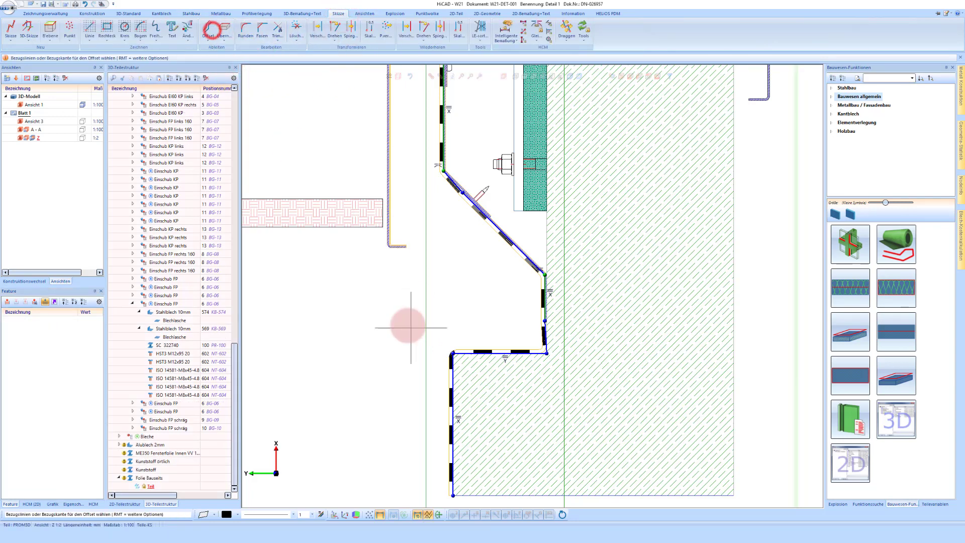
right_click(402, 316)
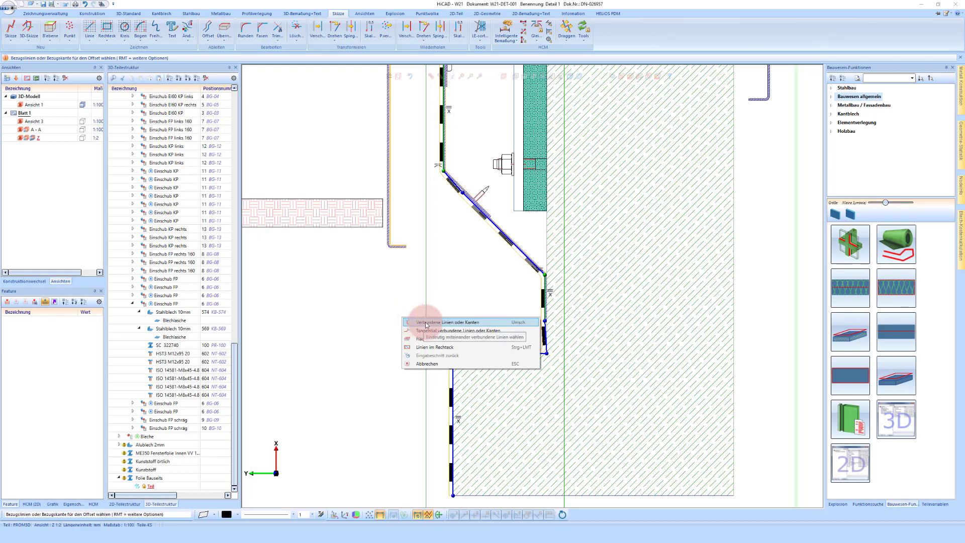
left_click(426, 322)
left_click(533, 352)
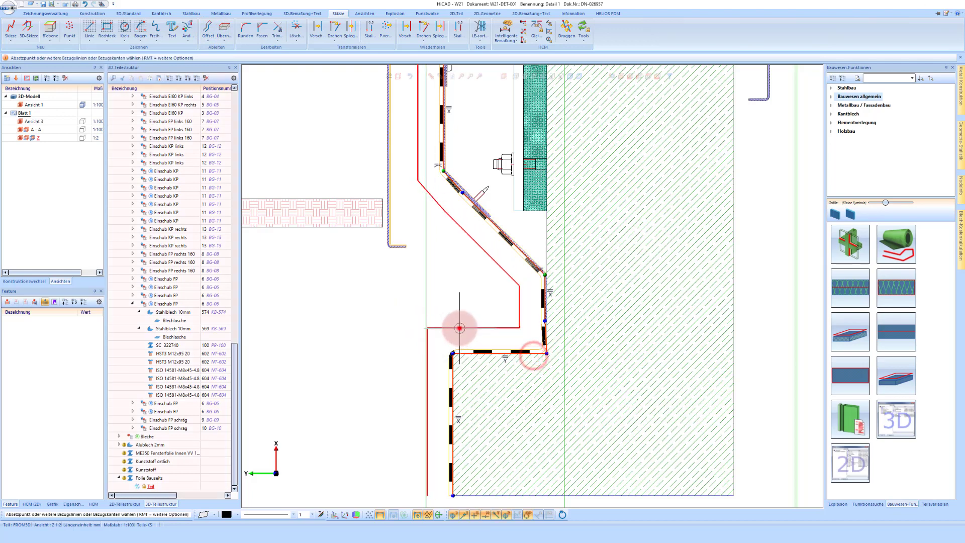
left_click(481, 340)
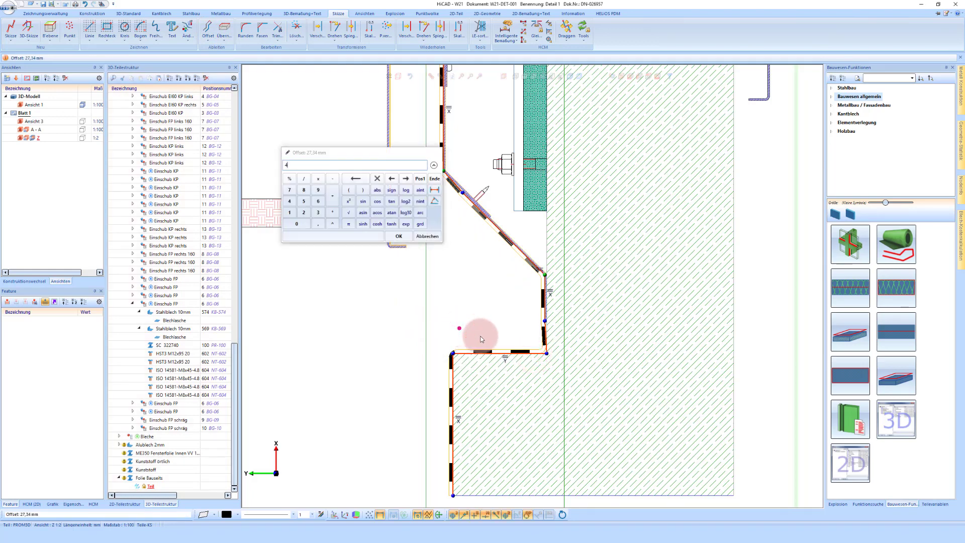
key("Return")
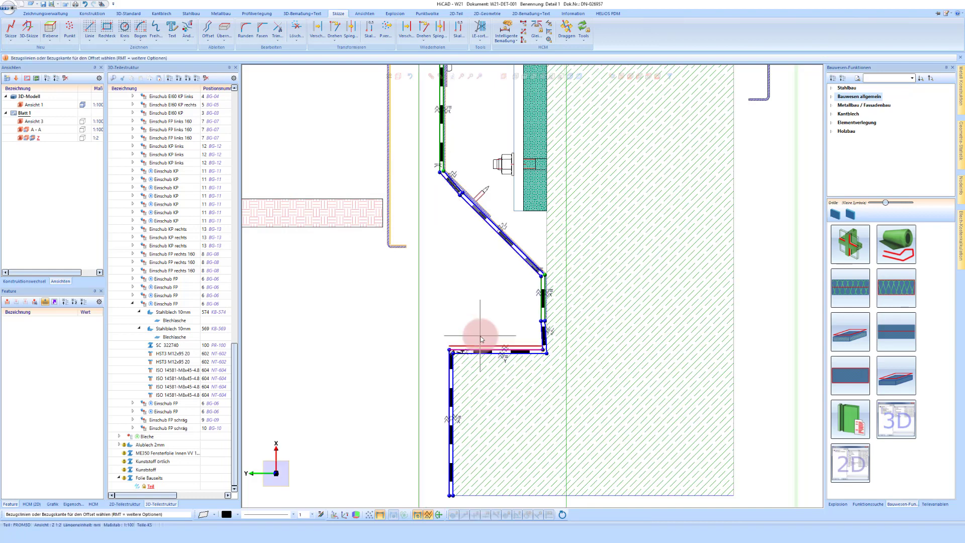
Delete the original connected sketch lines along the wall and sheet, keeping the offset contour.
left_click(297, 30)
right_click(473, 298)
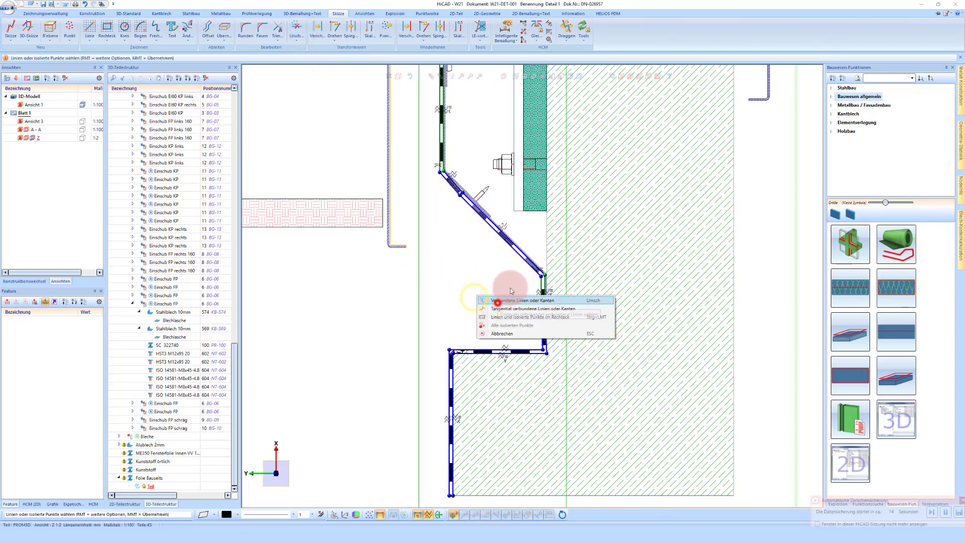
left_click(497, 300)
left_click(531, 252)
scroll(441, 243, "down", 2)
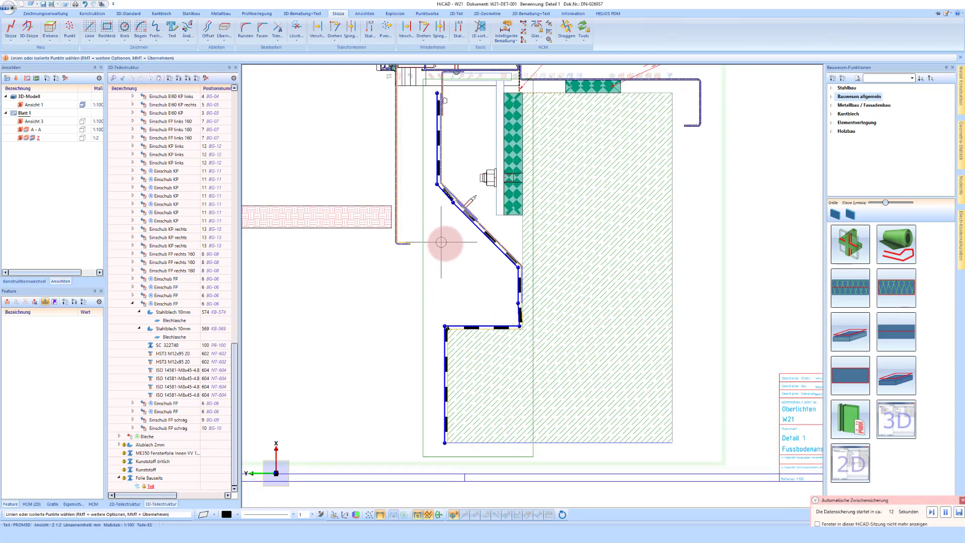
scroll(441, 242, "up", 2)
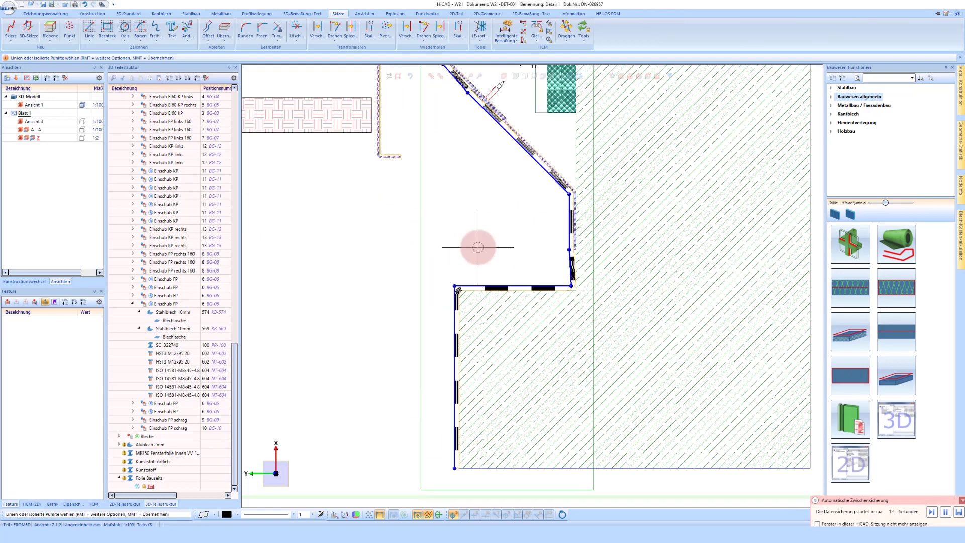
Shorten the offset foil contour by 20 mm at its lower end and by 5 mm at its upper end.
left_click(277, 38)
left_click(291, 110)
left_click(451, 457)
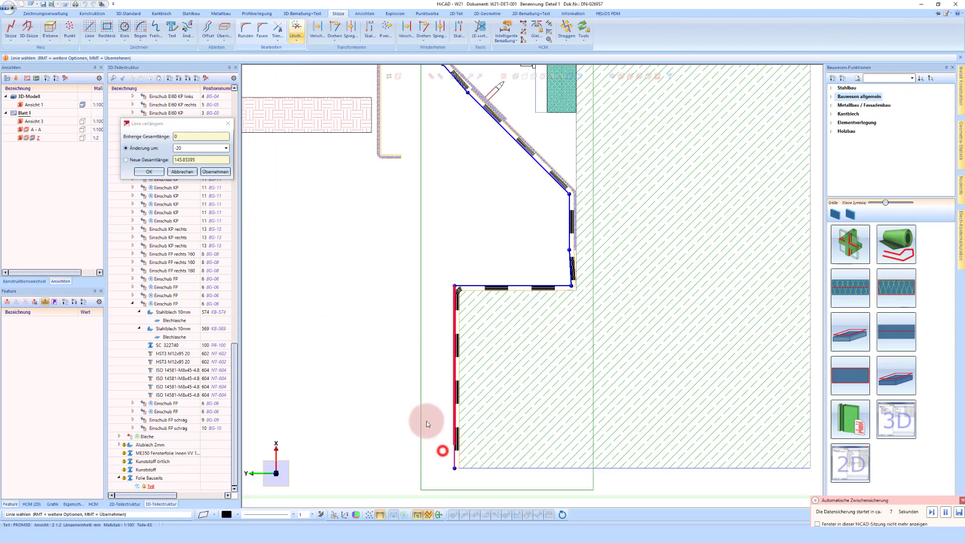
scroll(425, 455, "down", 5)
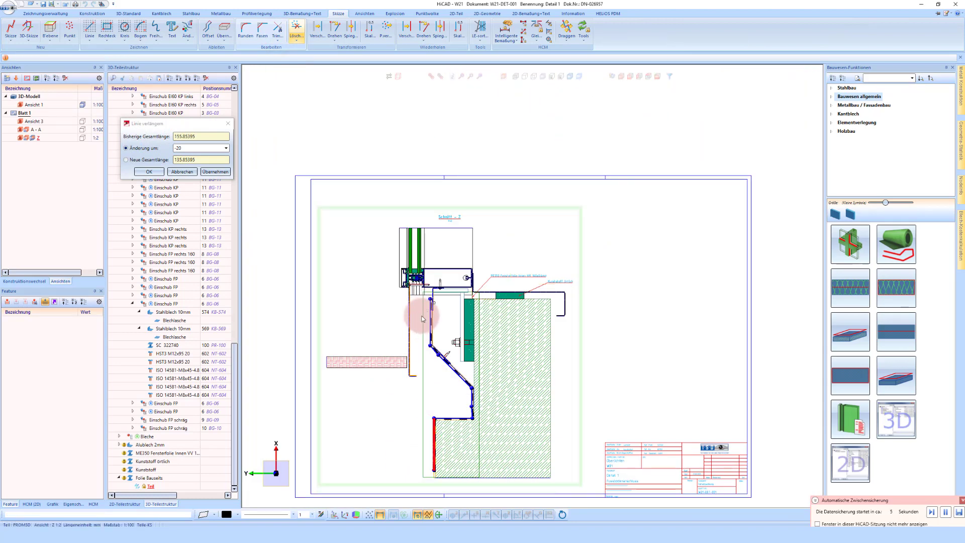
scroll(422, 318, "up", 6)
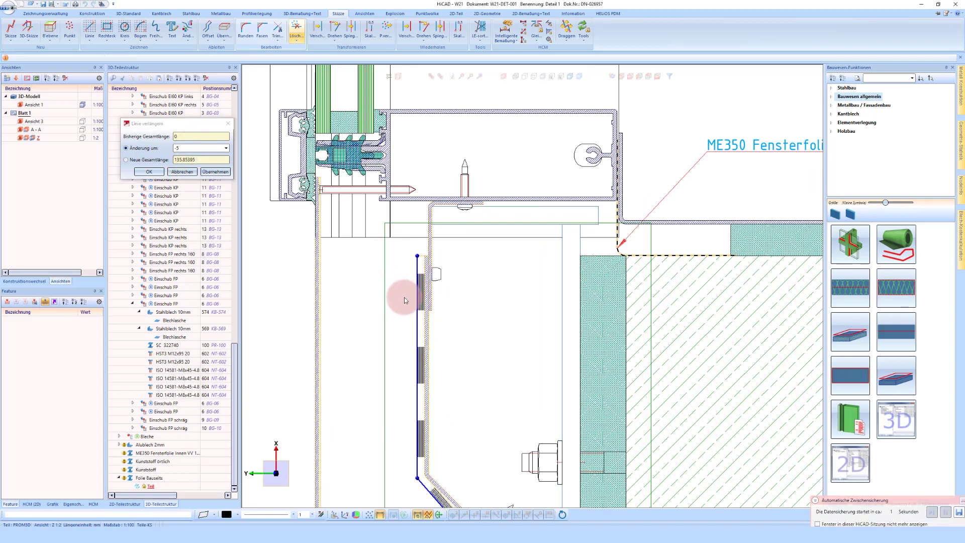
left_click(410, 273)
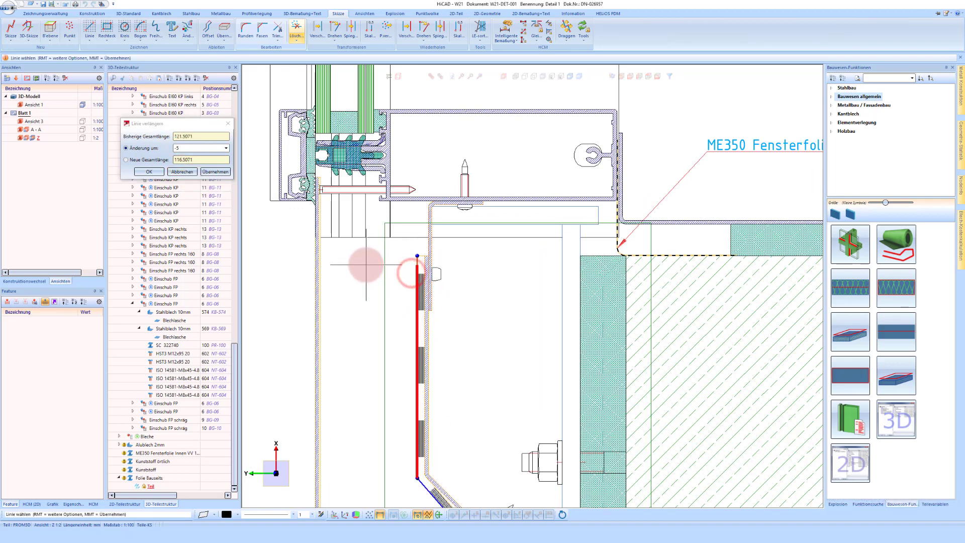
left_click(150, 172)
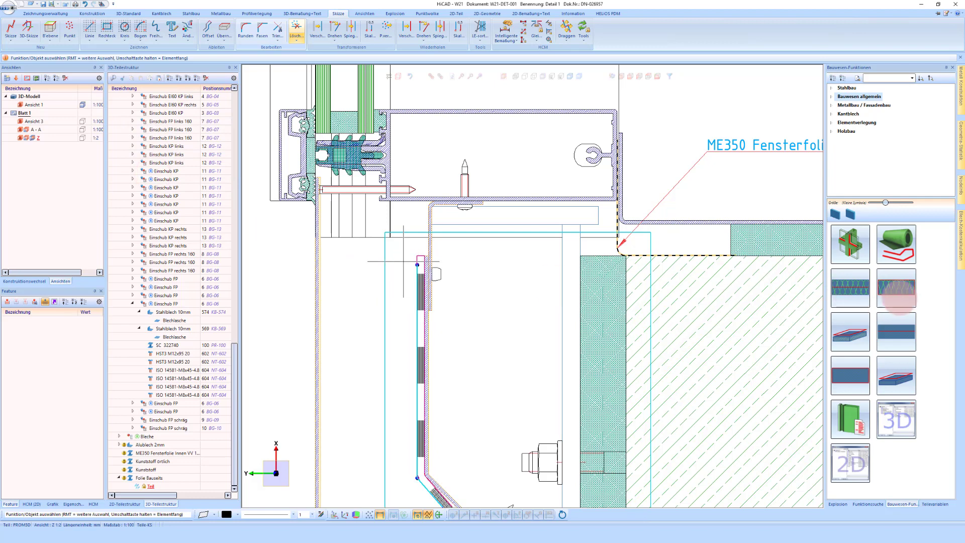
Create a second foil from the contour as Folie Bauseits - Vlies Diffusionsoffen, 4 mm thick, with its thickness directed away from the wall.
left_click(903, 261)
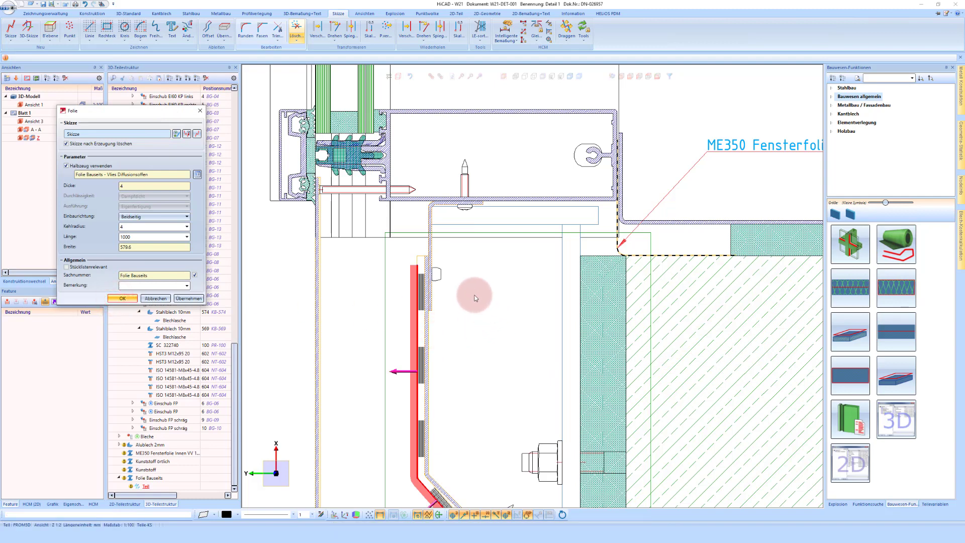
scroll(432, 246, "down", 1)
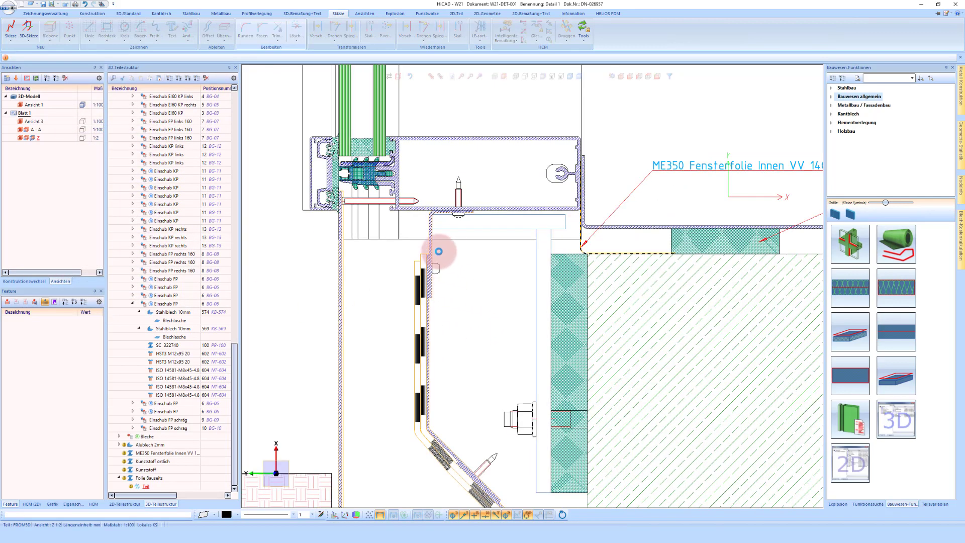
scroll(400, 244, "down", 4)
scroll(439, 337, "up", 4)
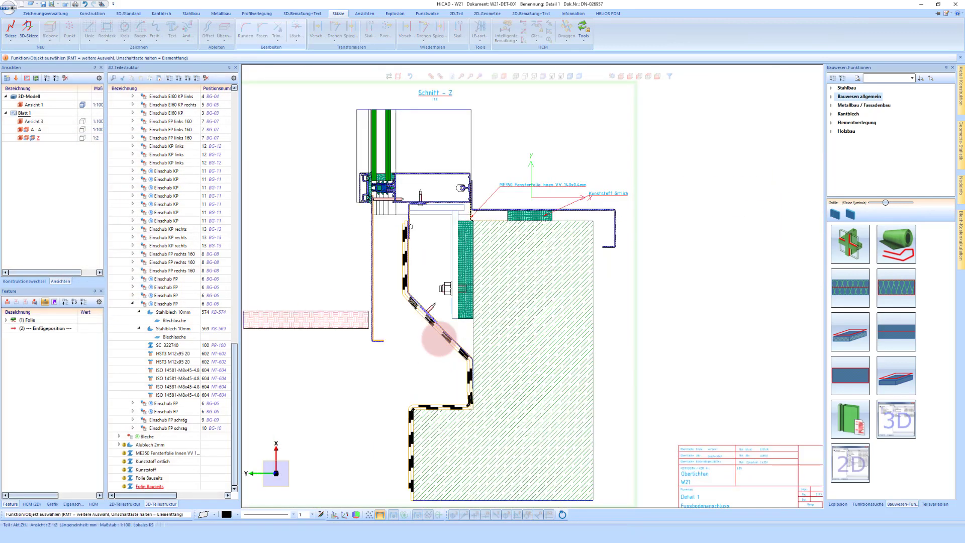
scroll(404, 328, "down", 2)
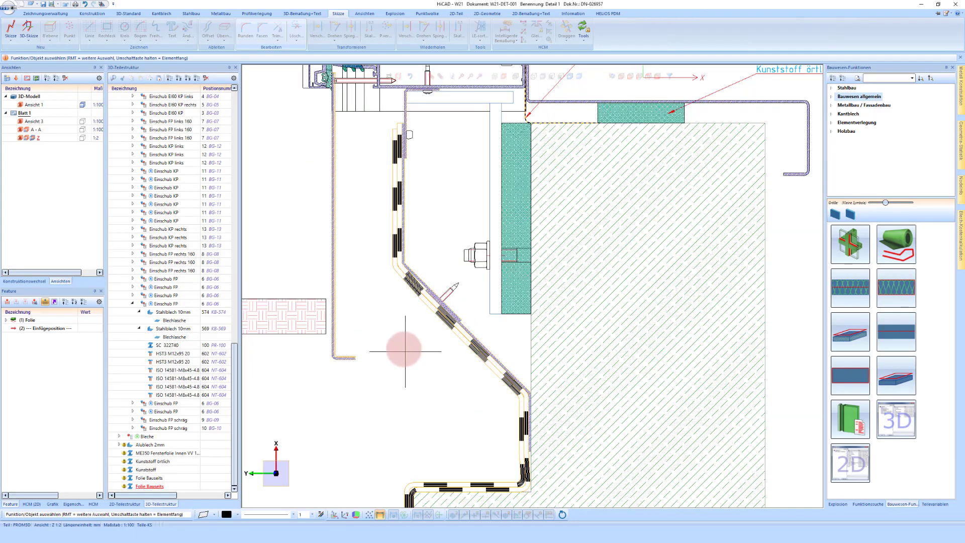
scroll(545, 241, "up", 2)
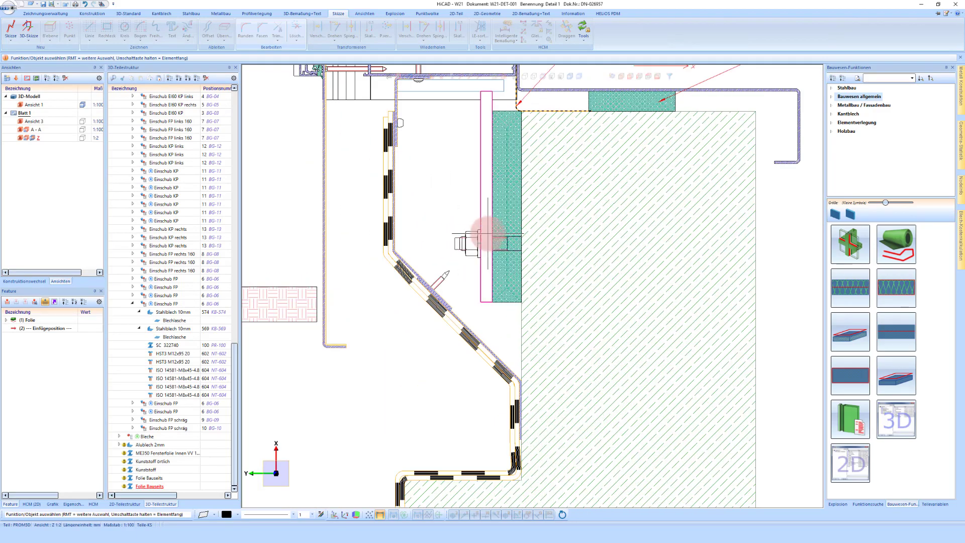
Set the view-specific transparency of both Folie Bauseits foils and the wall to Transparent.
scroll(479, 202, "down", 2)
scroll(430, 155, "up", 3)
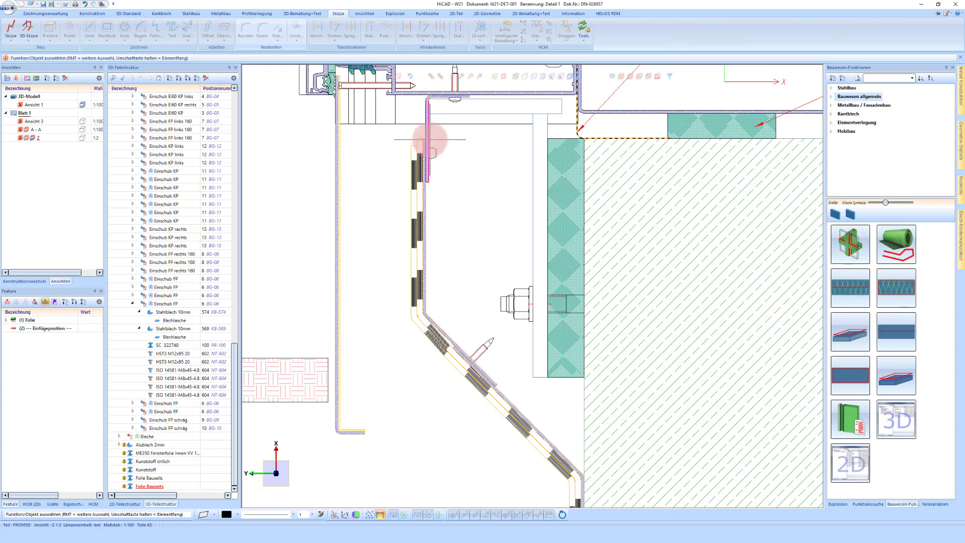
scroll(431, 139, "up", 3)
left_click(399, 158)
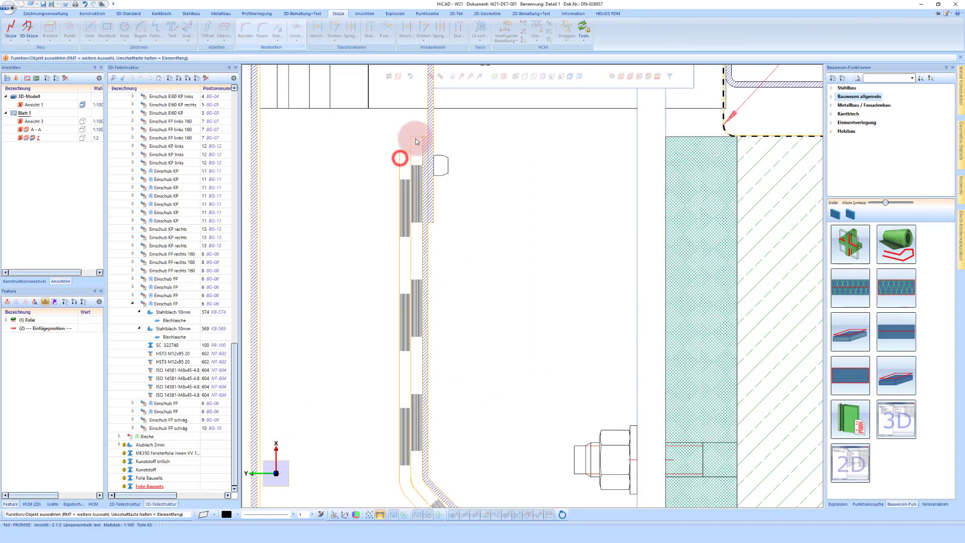
left_click(414, 140, "ctrl")
scroll(495, 221, "down", 3)
middle_click_drag(502, 223, 443, 196)
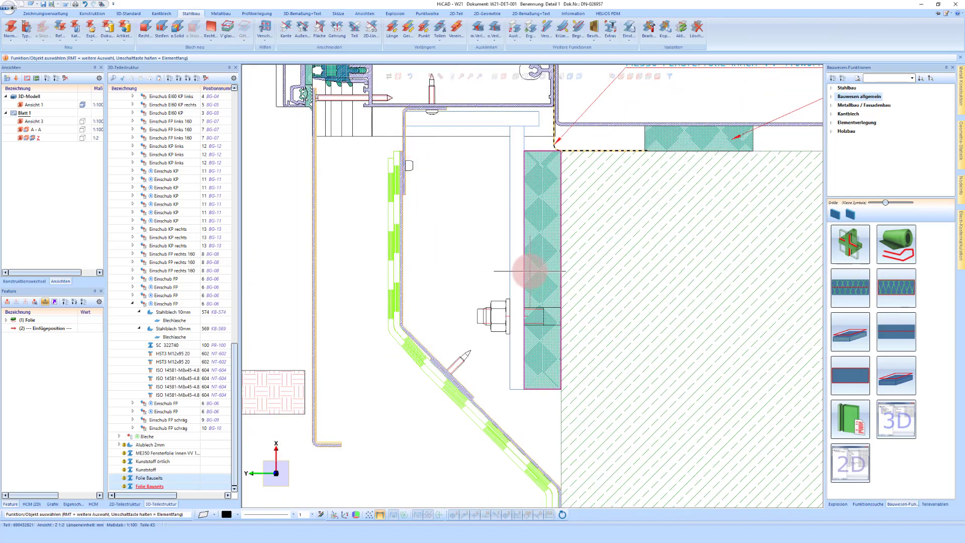
left_click(586, 177)
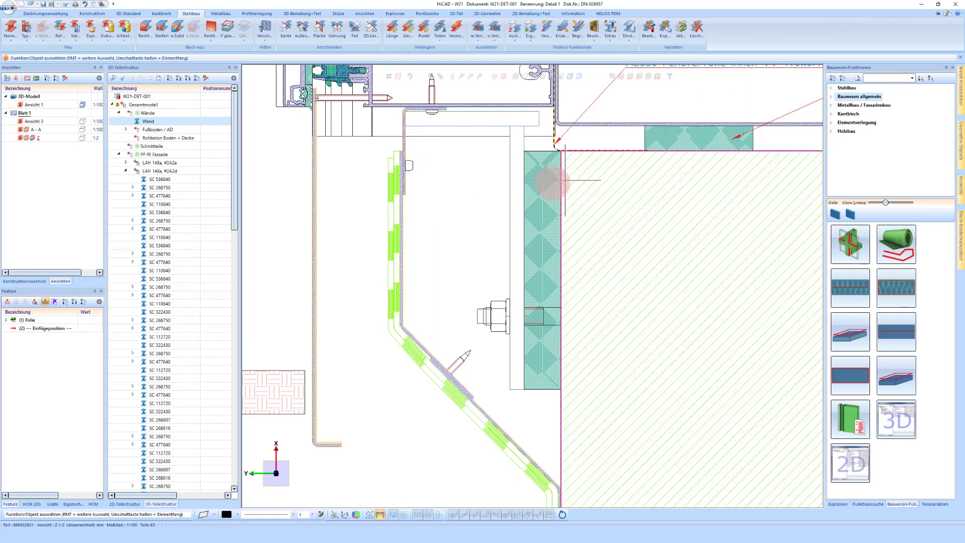
scroll(553, 181, "down", 3)
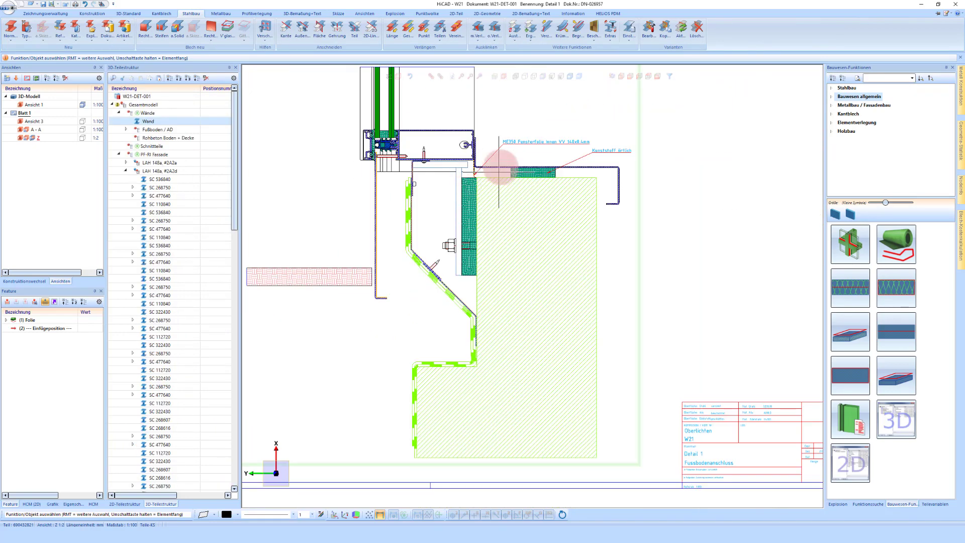
right_click(503, 310)
left_click(608, 522)
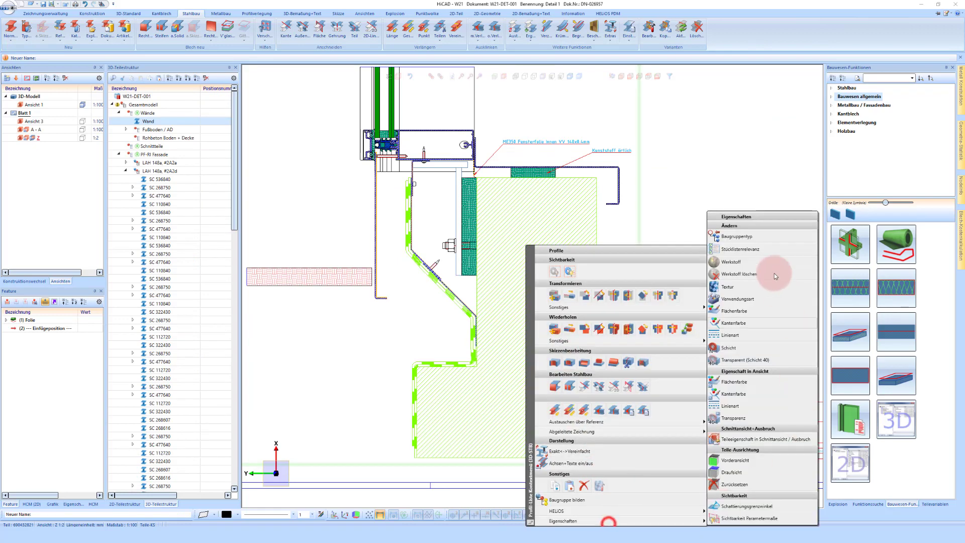
left_click(732, 418)
left_click(589, 274)
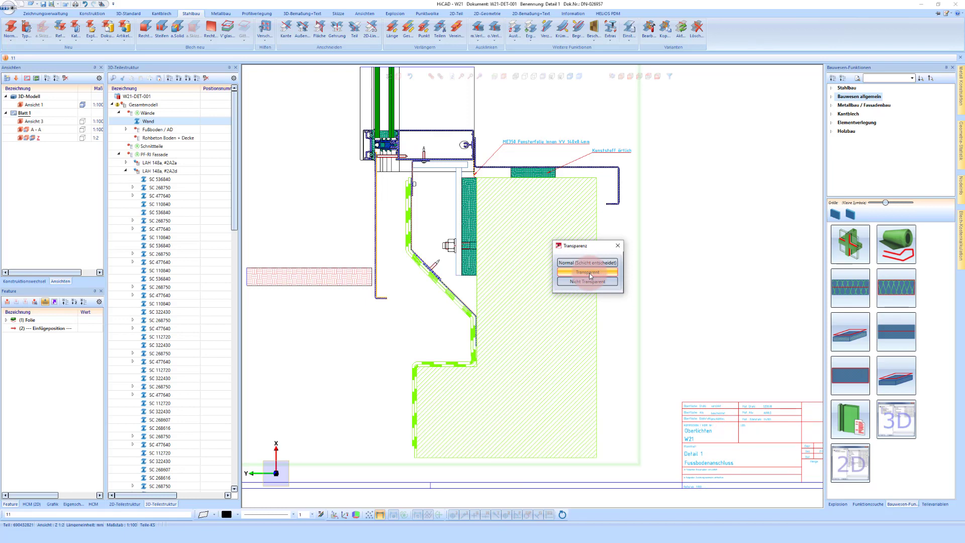
Examine section Z around the foils, the wall and the fasteners embedded in it.
scroll(470, 295, "up", 2)
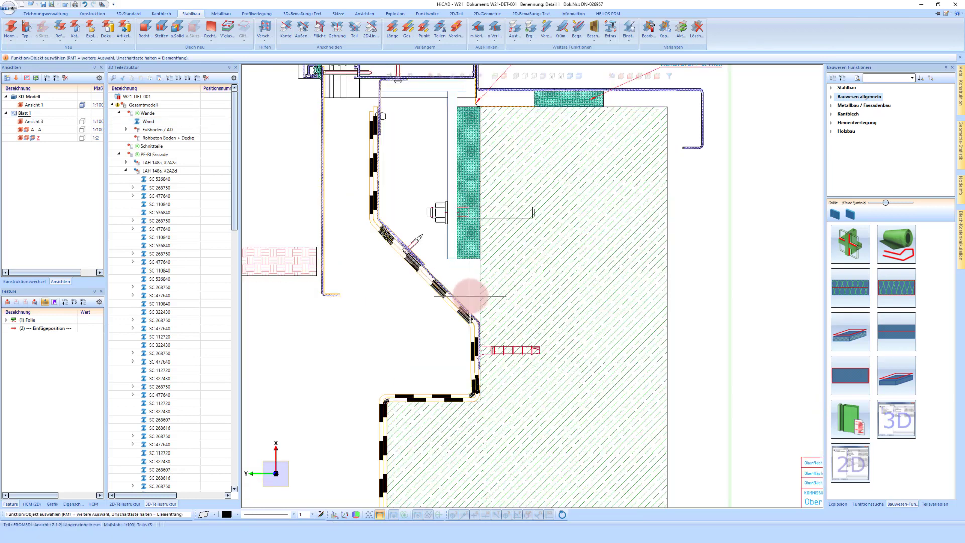
scroll(470, 296, "up", 2)
scroll(457, 345, "down", 2)
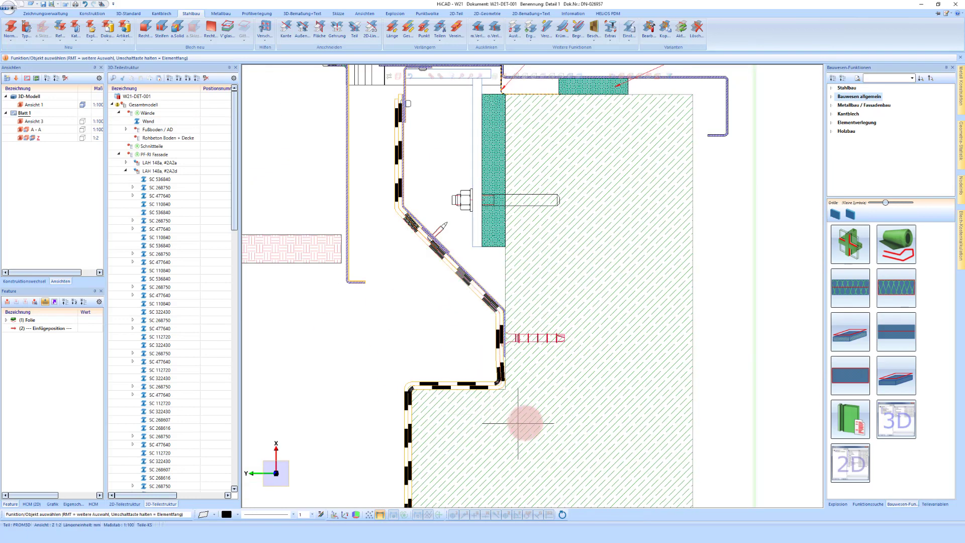
scroll(498, 242, "down", 2)
scroll(492, 226, "up", 2)
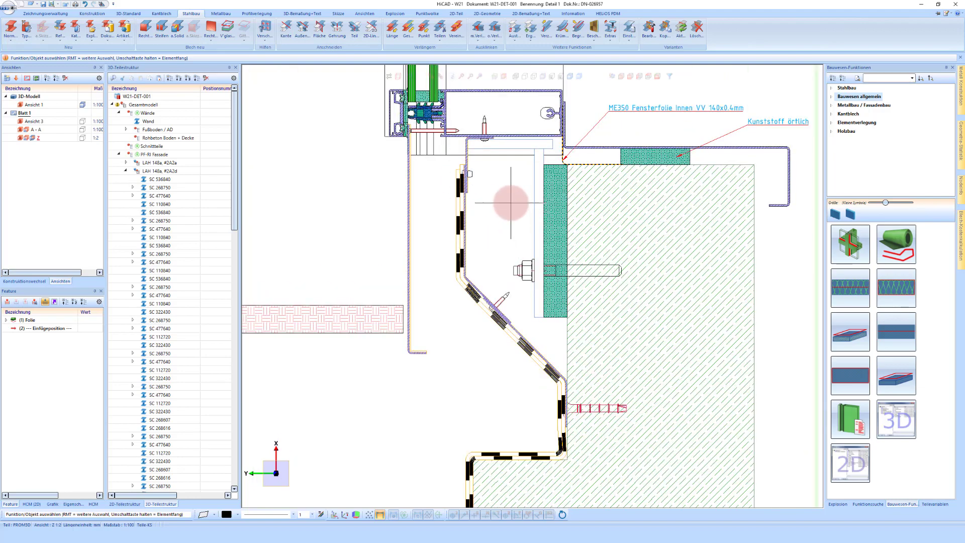
scroll(482, 250, "down", 3)
scroll(454, 192, "up", 2)
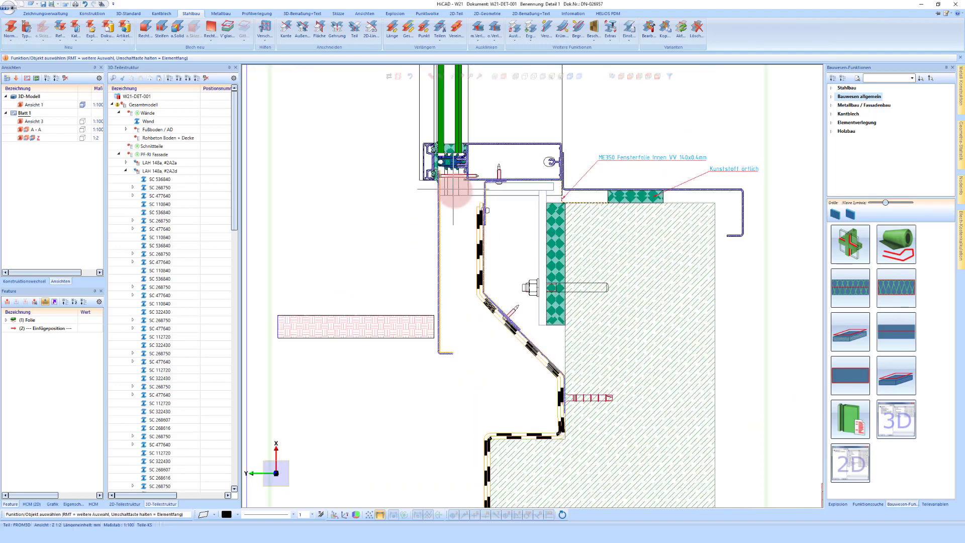
Sketch a rectangle around the horizontal screw below the glazing, from the cover sheet to the inner profile.
scroll(452, 190, "up", 1)
scroll(439, 146, "up", 2)
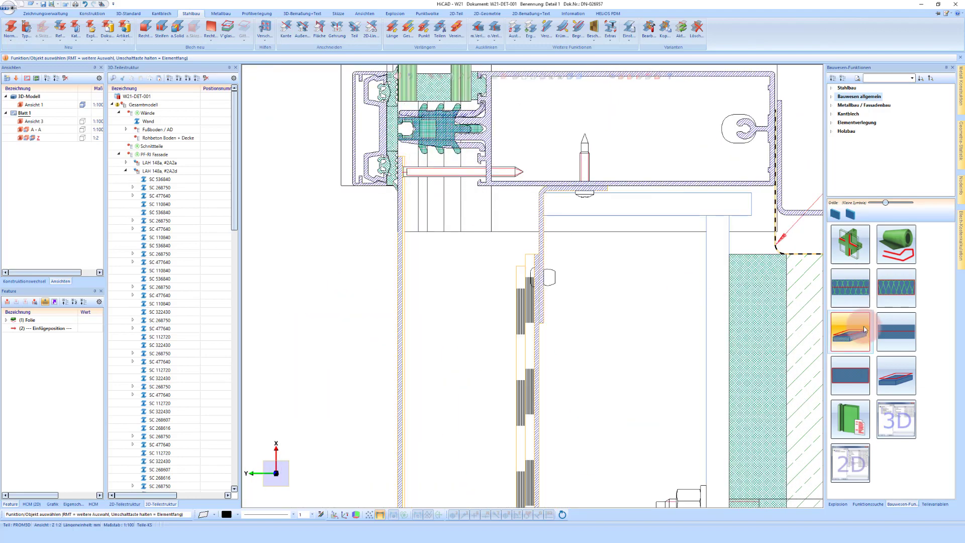
left_click(860, 378)
scroll(422, 146, "up", 1)
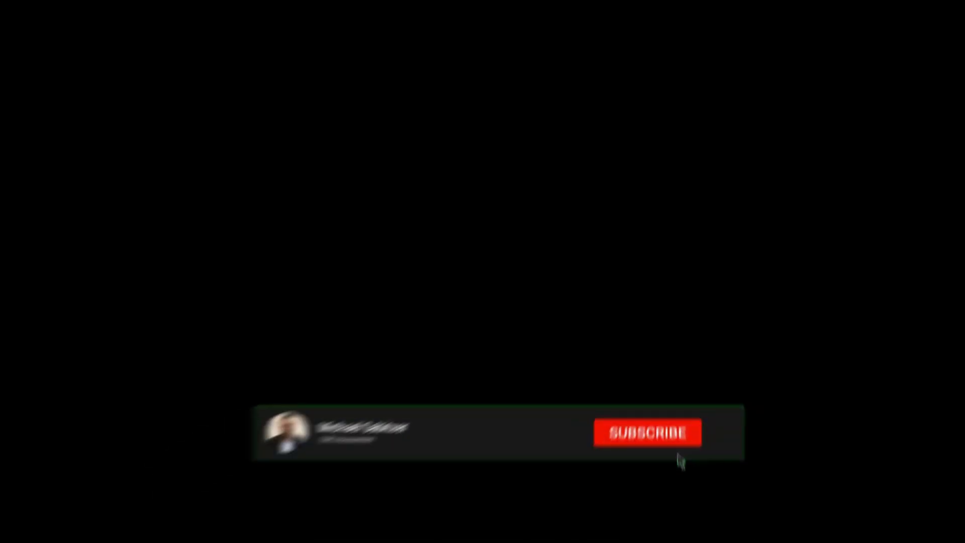
left_click(506, 198)
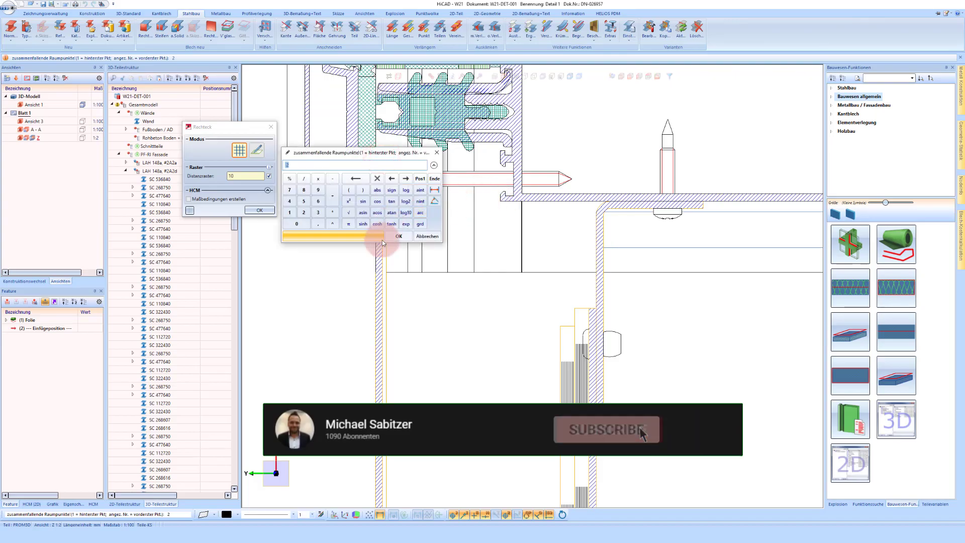
left_click(399, 236)
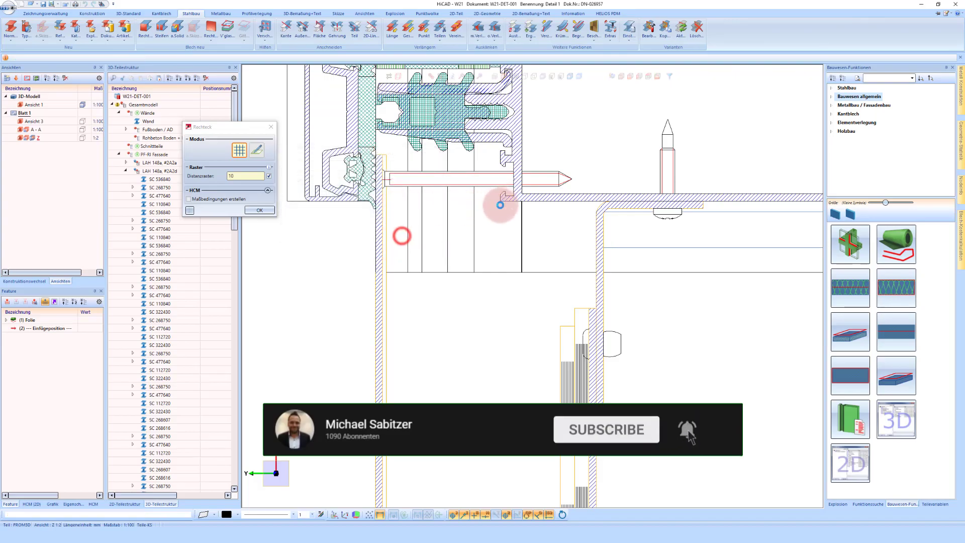
Create a block from the rectangle with the material Kunststoff - Kunststoffdichtungsprofil, length 150, transparent and with item number Kunststoff.
middle_click(560, 251)
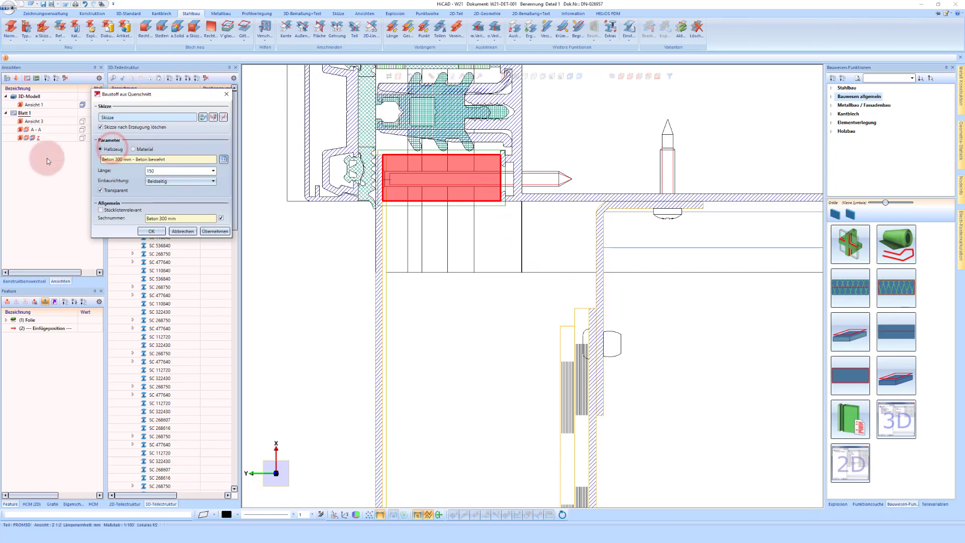
left_click(140, 151)
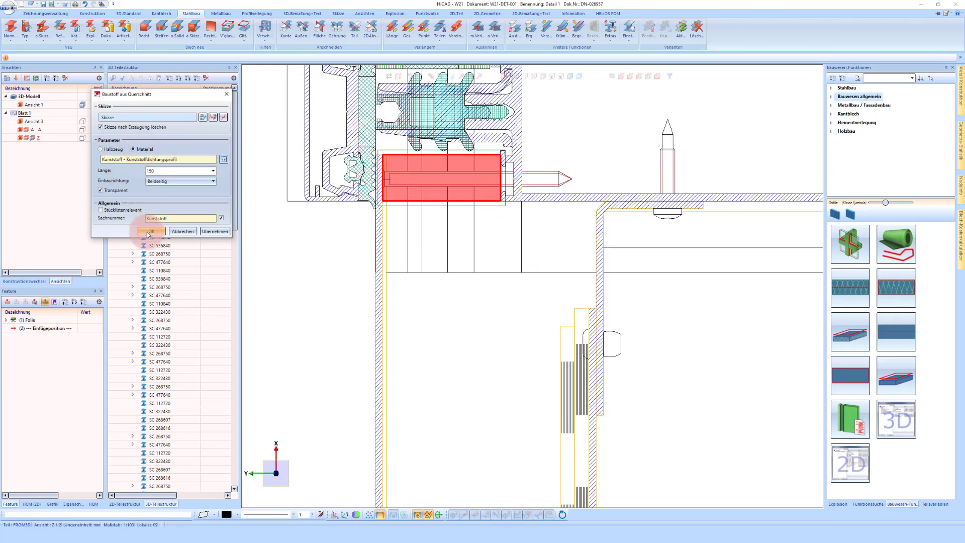
left_click(148, 232)
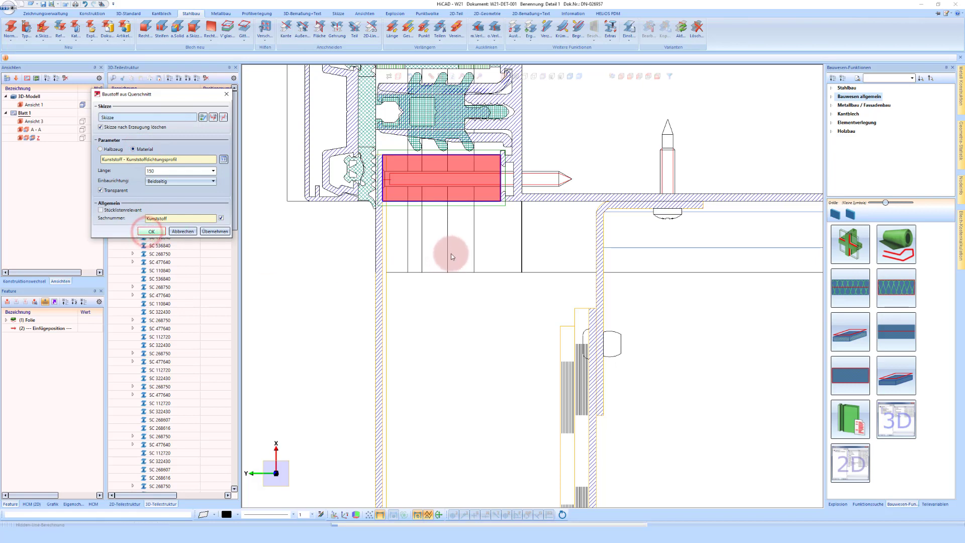
scroll(500, 184, "down", 3)
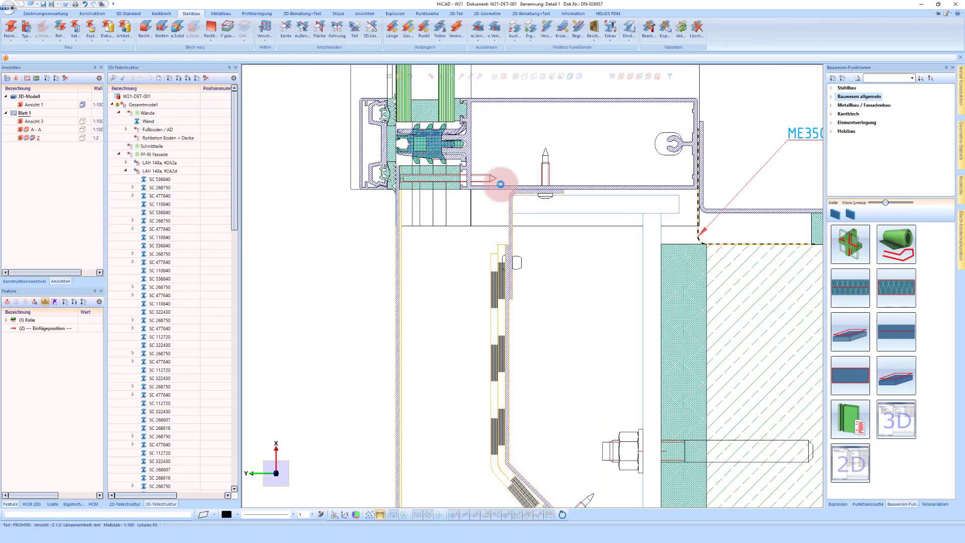
scroll(569, 184, "down", 6)
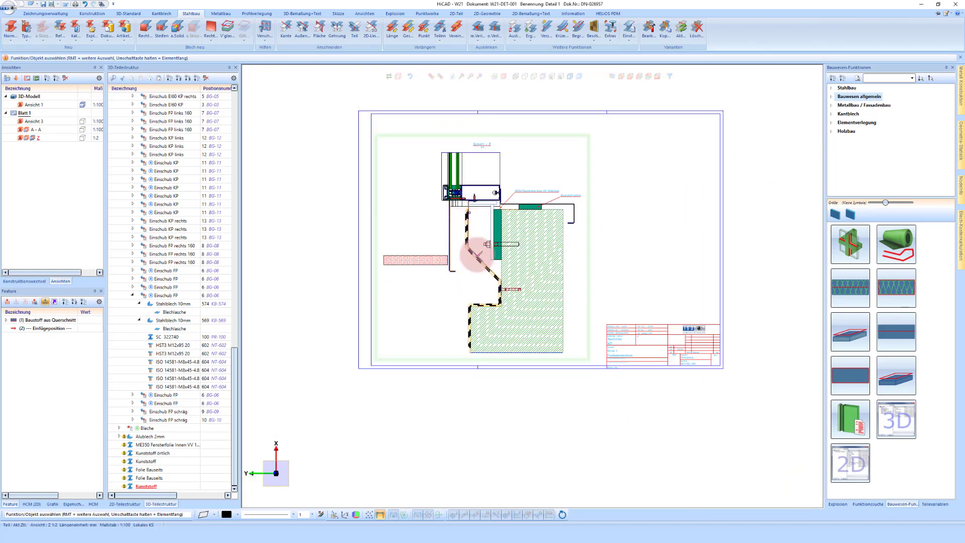
Sketch a vertical insulation guide line along the outer foil, from the wall's lower end up to the cover sheet's bottom flange.
scroll(469, 247, "up", 2)
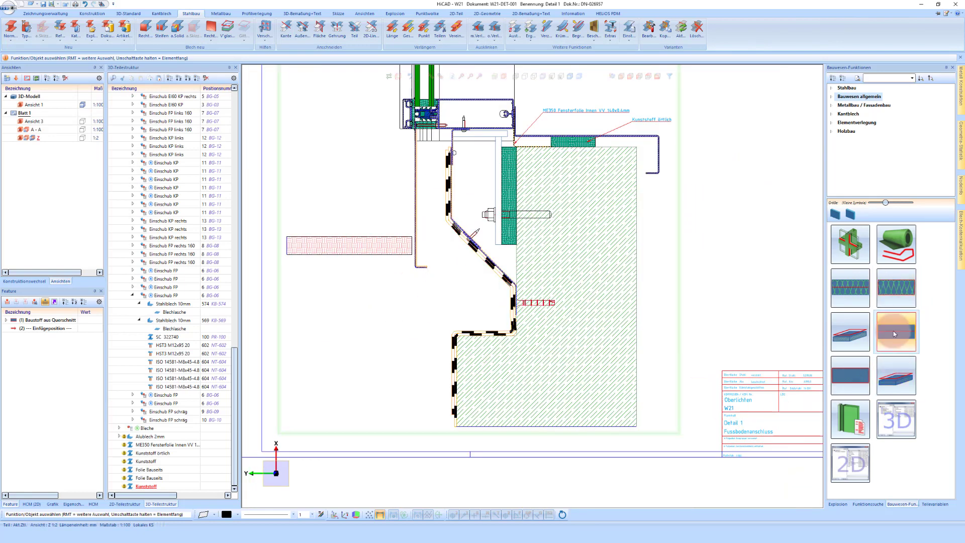
left_click(859, 299)
scroll(452, 417, "up", 4)
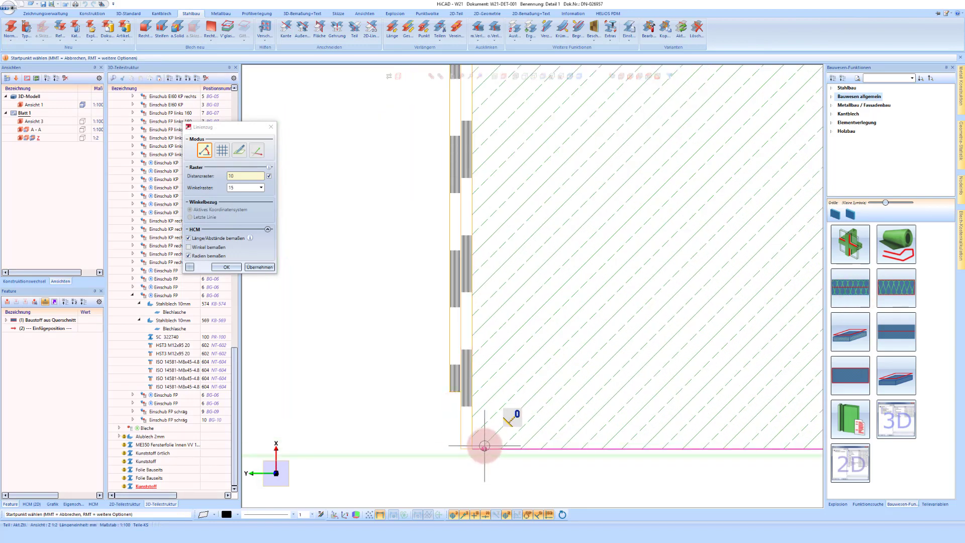
left_click(481, 445)
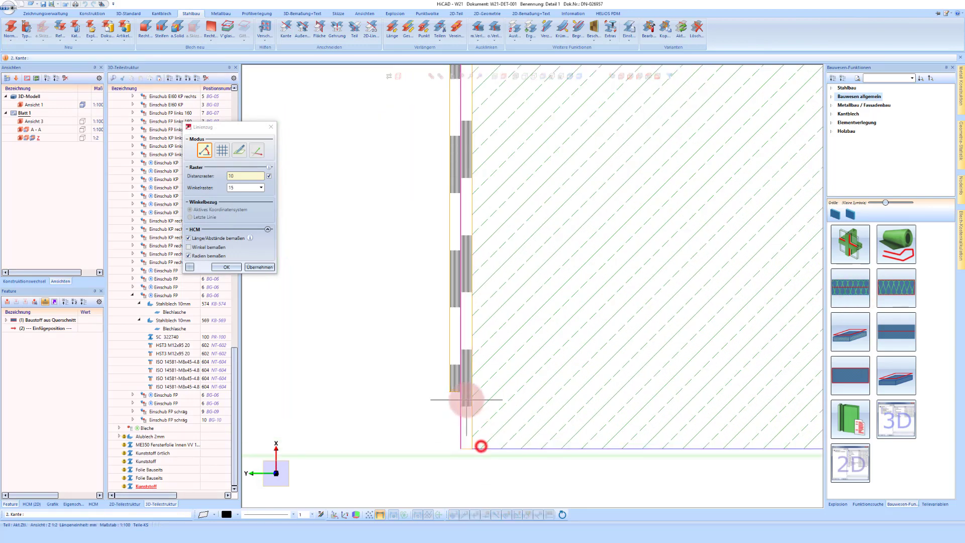
scroll(424, 410, "down", 5)
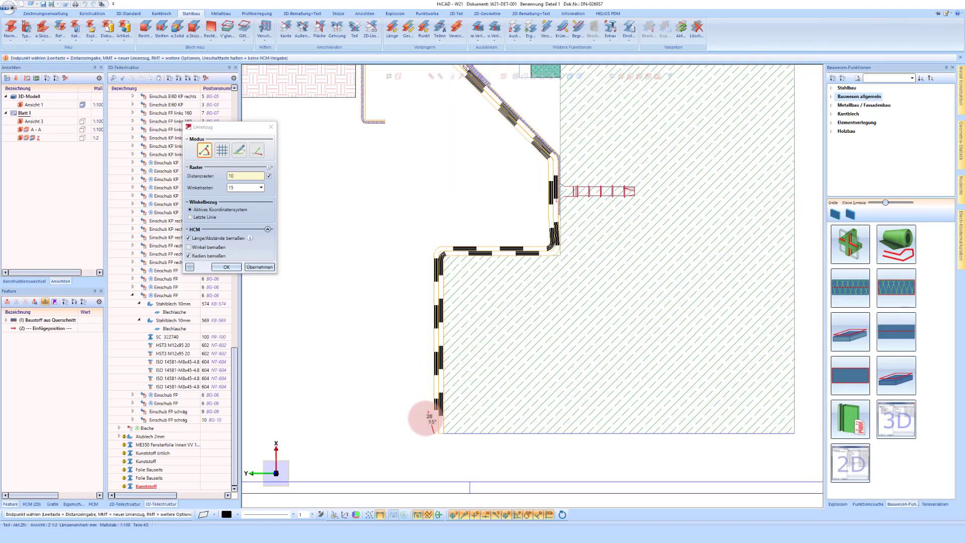
scroll(372, 249, "up", 4)
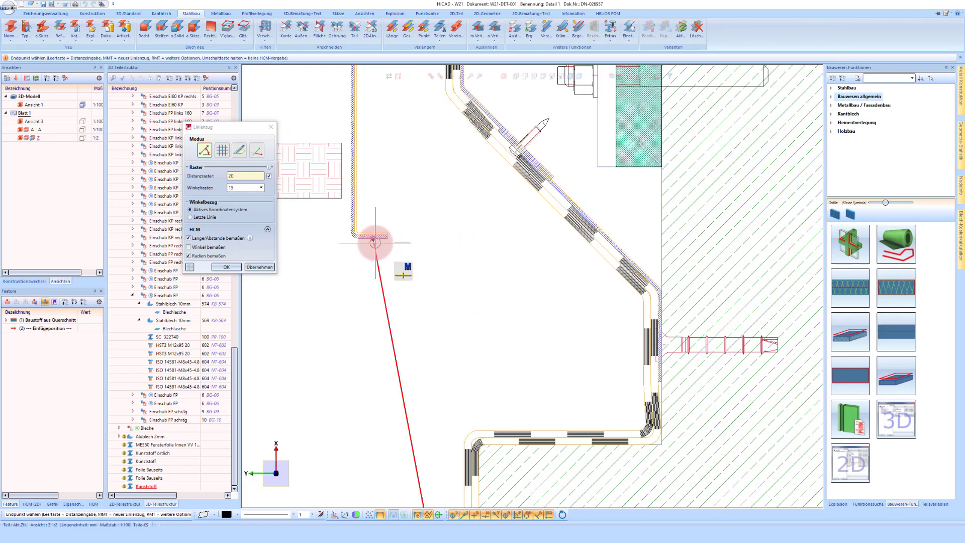
left_click(380, 244)
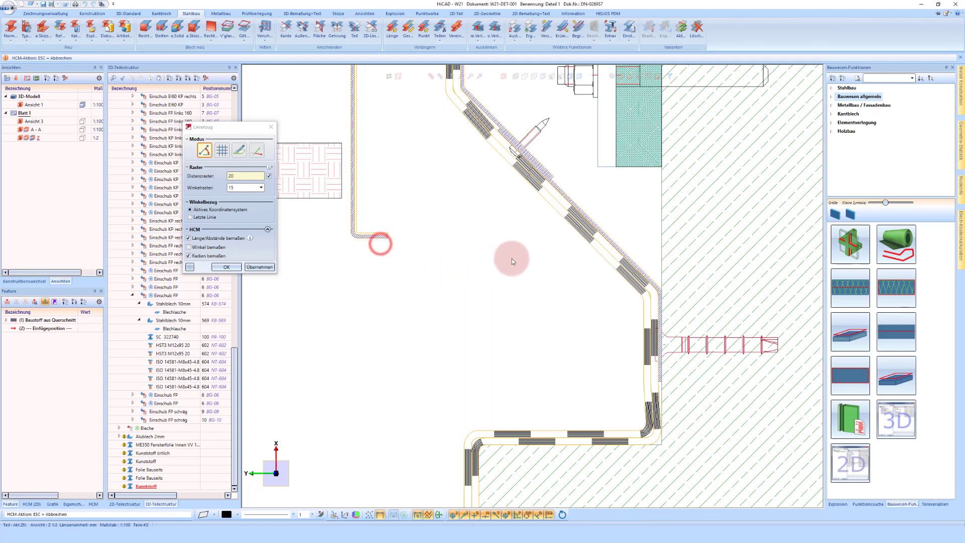
scroll(524, 255, "down", 3)
key("Escape")
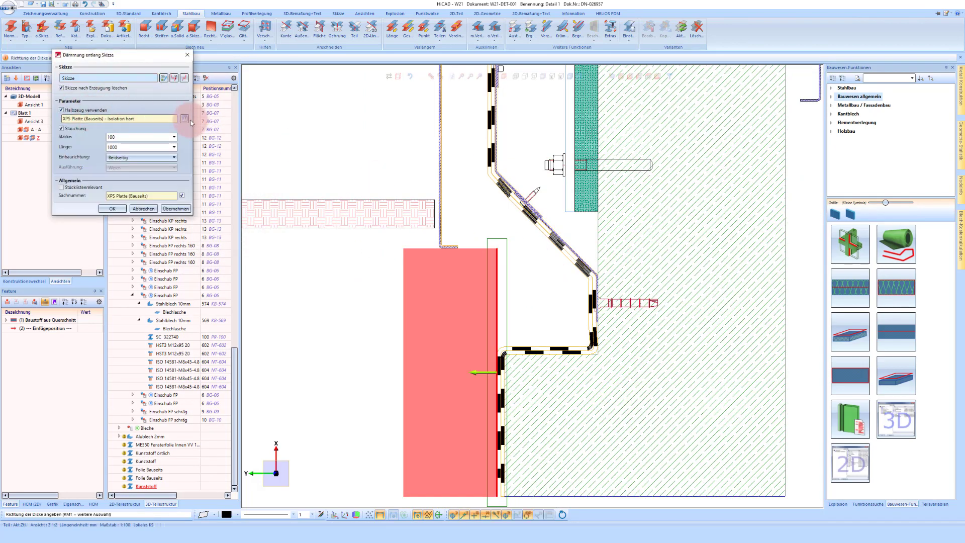
Create insulation outward from the sketched line using XPS Platte (Bauseits) - Isolation hart, thickness 100 and length 1000.
left_click(184, 120)
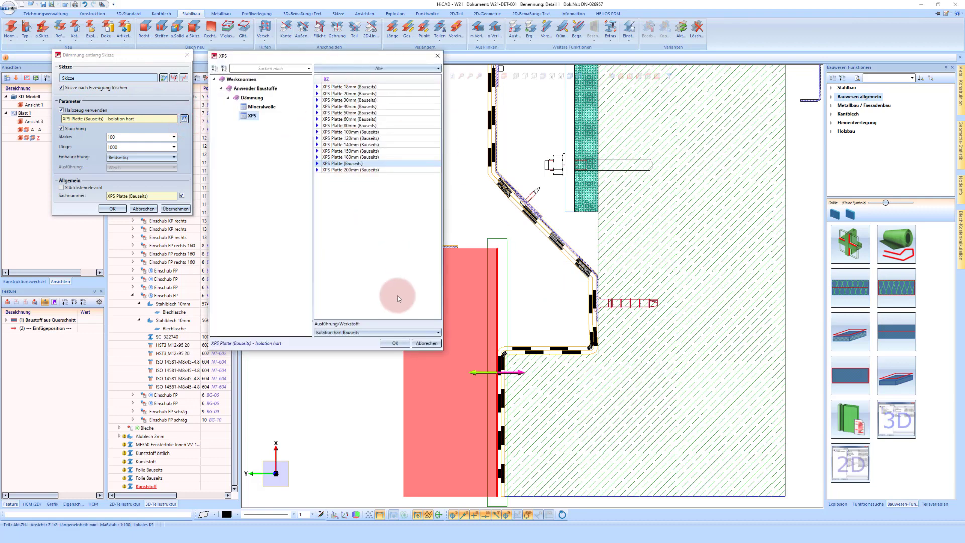
left_click(392, 343)
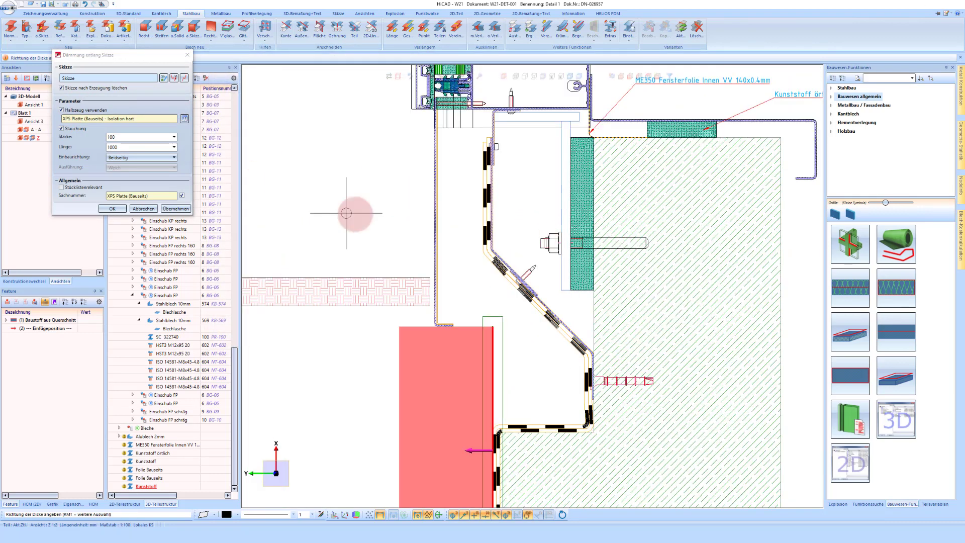
left_click(472, 280)
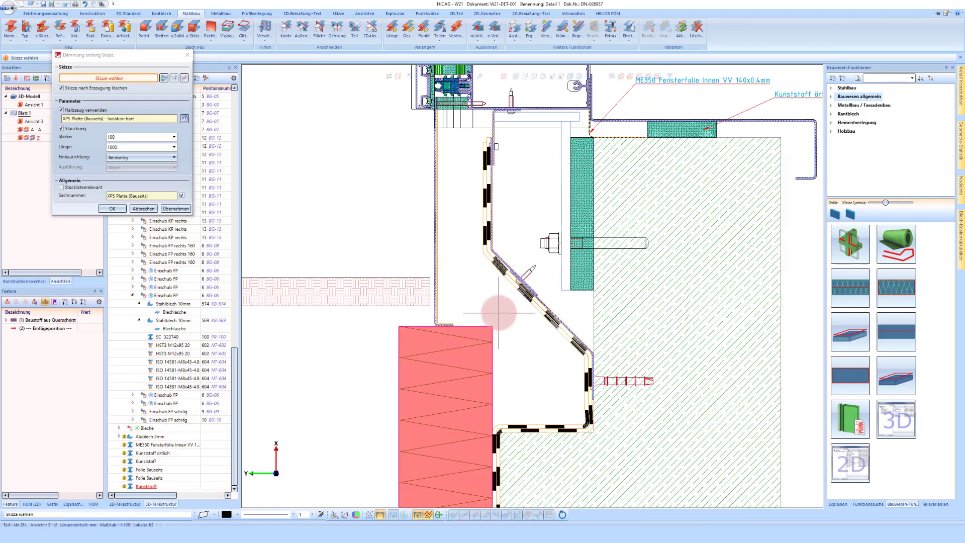
left_click(475, 229)
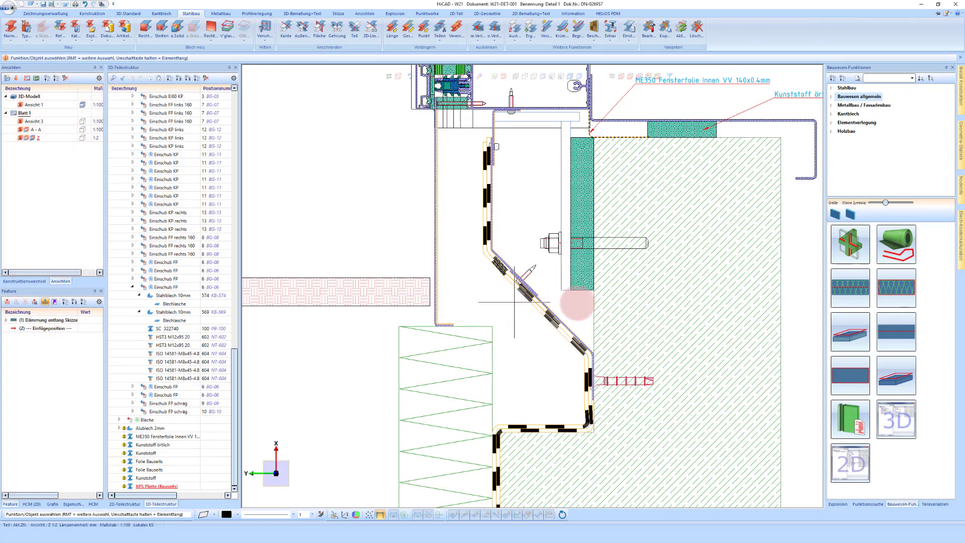
Sketch an insulation guide line along the cover sheet's inner face, from below the glazing profile down to its bottom flange.
left_click(888, 292)
scroll(447, 121, "up", 4)
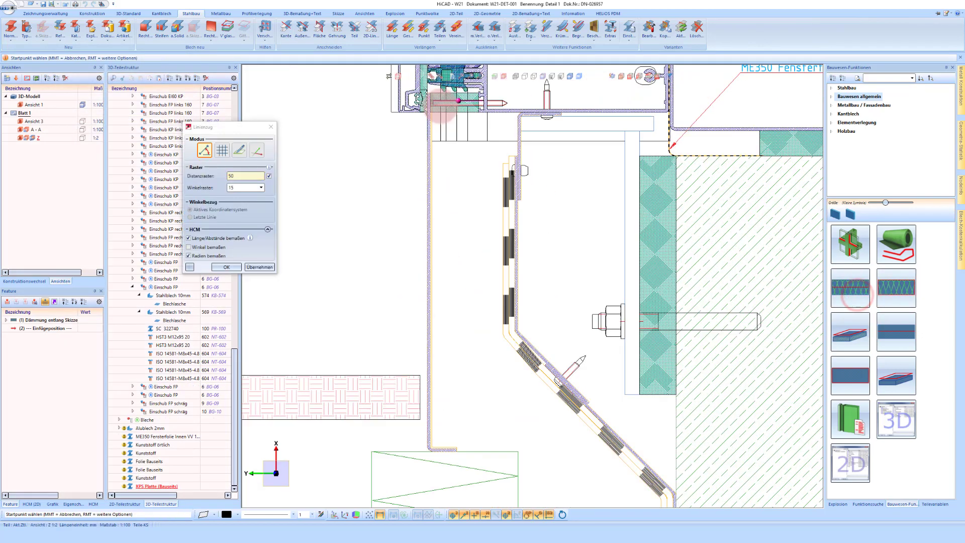
scroll(466, 141, "up", 2)
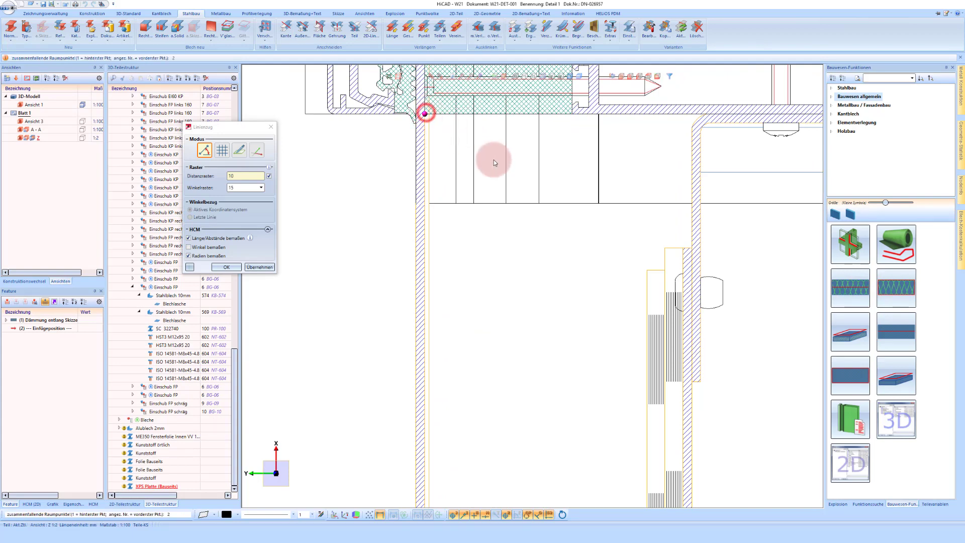
key("Return")
scroll(428, 134, "down", 5)
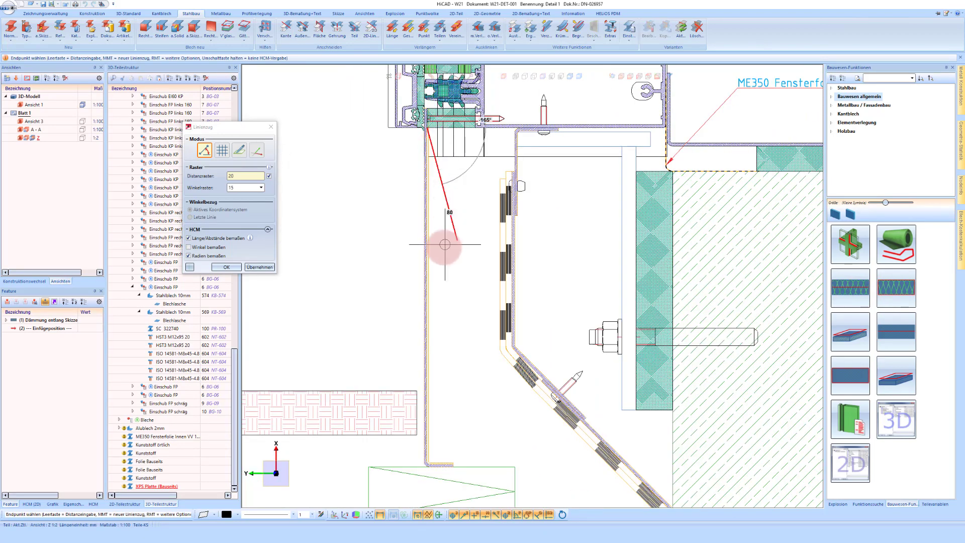
scroll(441, 457, "up", 3)
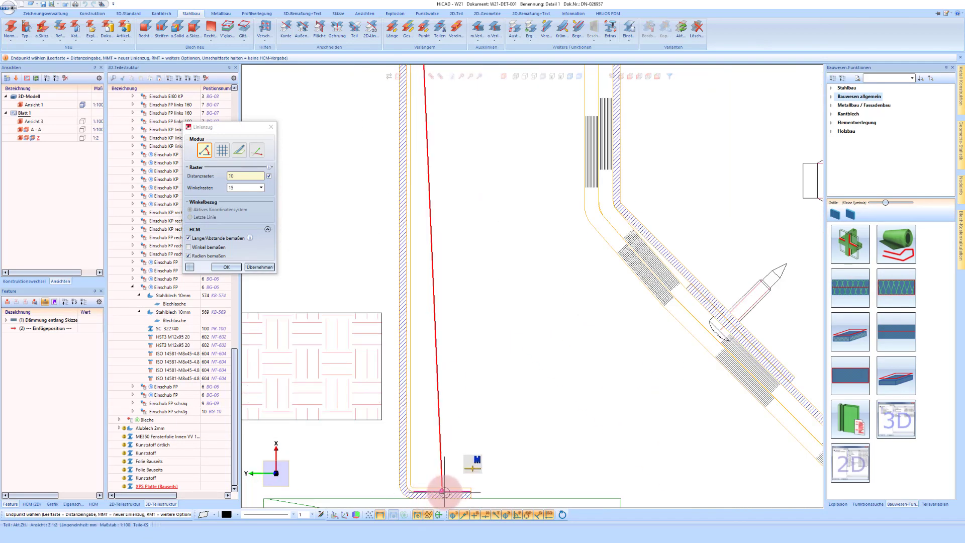
scroll(443, 491, "up", 2)
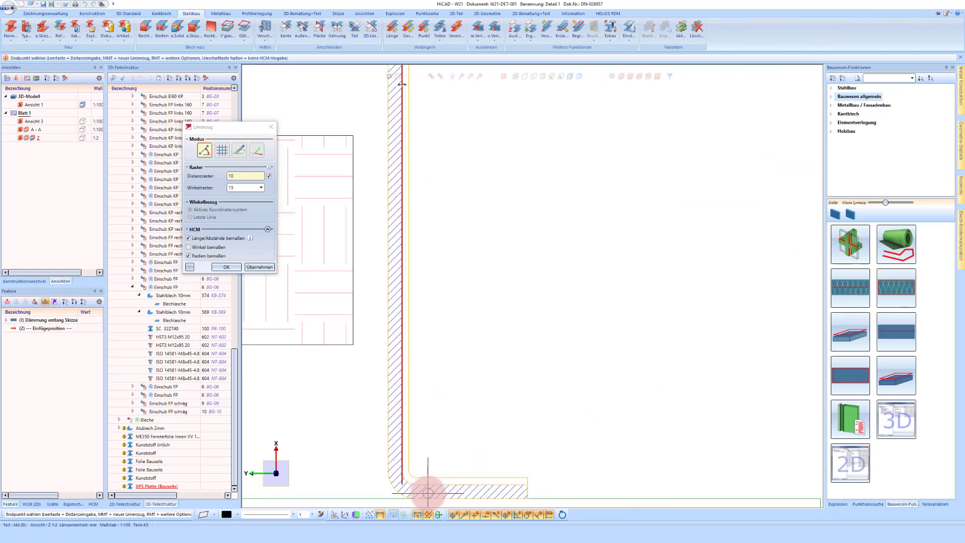
left_click(437, 483)
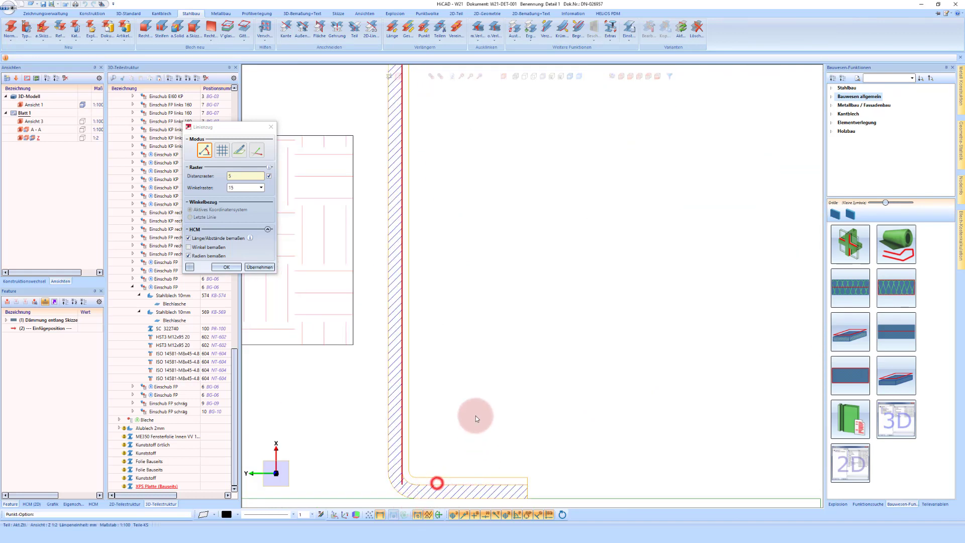
scroll(439, 381, "down", 4)
middle_click(537, 372)
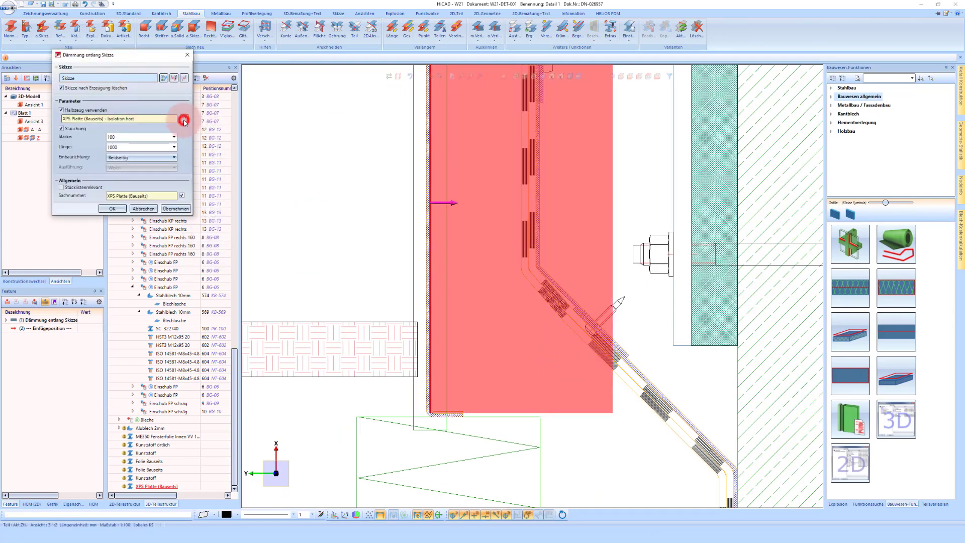
Create insulation inward from the cover sheet line using XPS Platte 50mm - Isolation hart, length 1000, with Stauchung turned off.
left_click(183, 121)
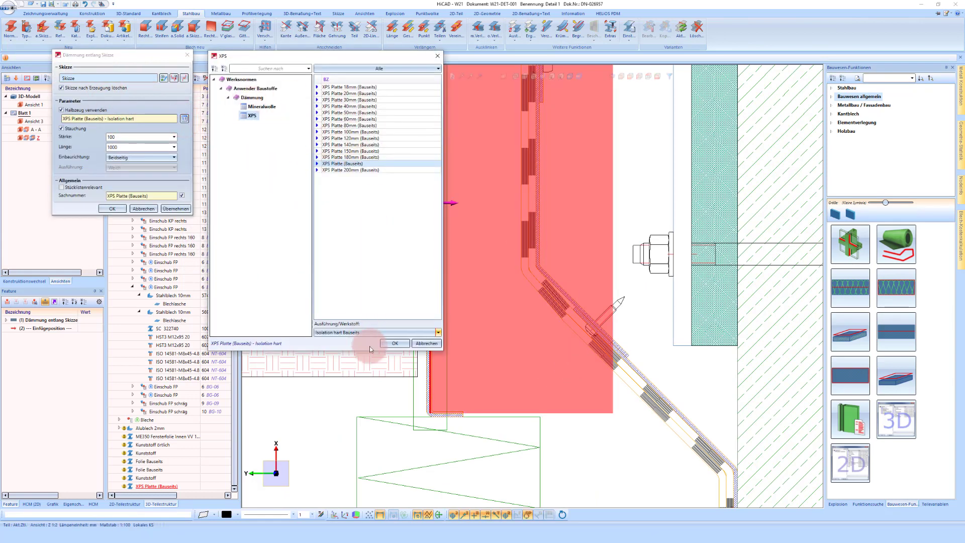
left_click(366, 333)
left_click(361, 341)
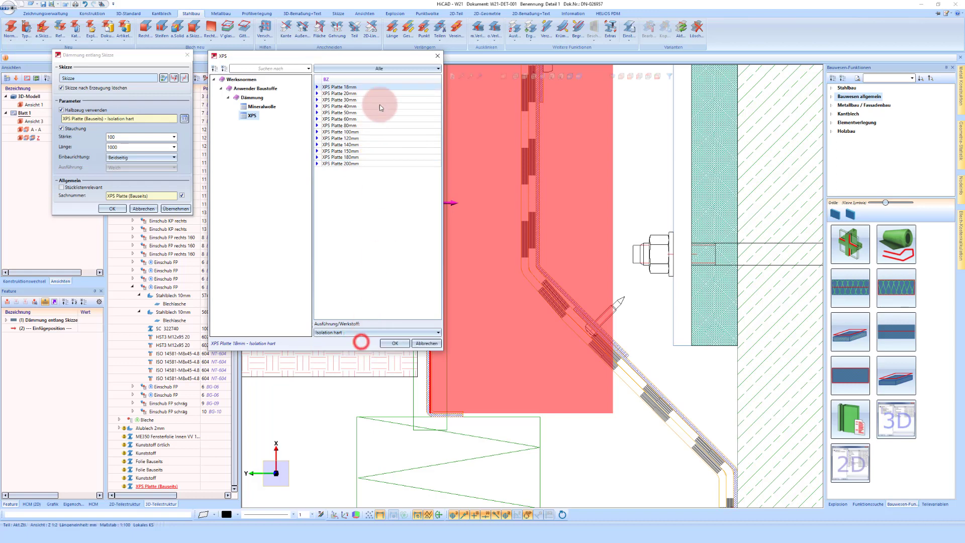
left_click(392, 345)
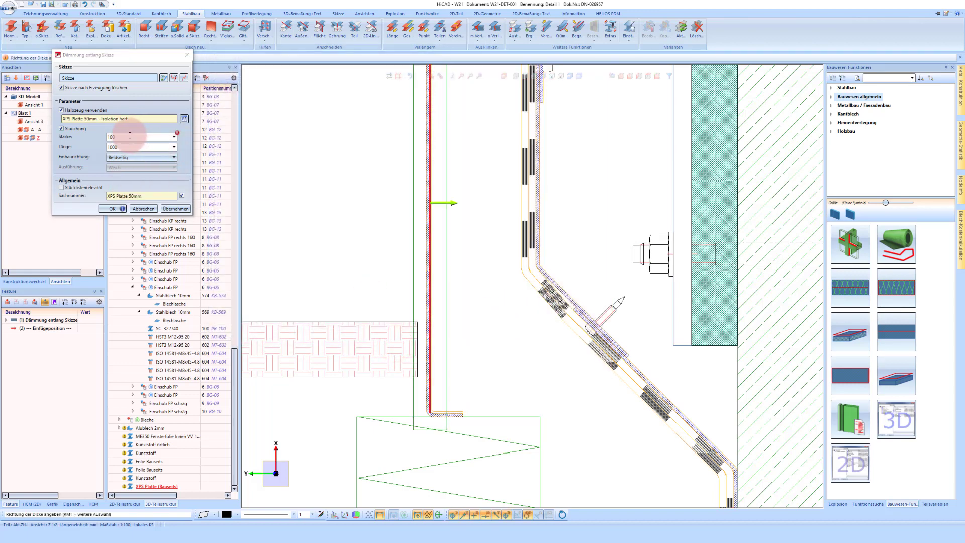
left_click(73, 131)
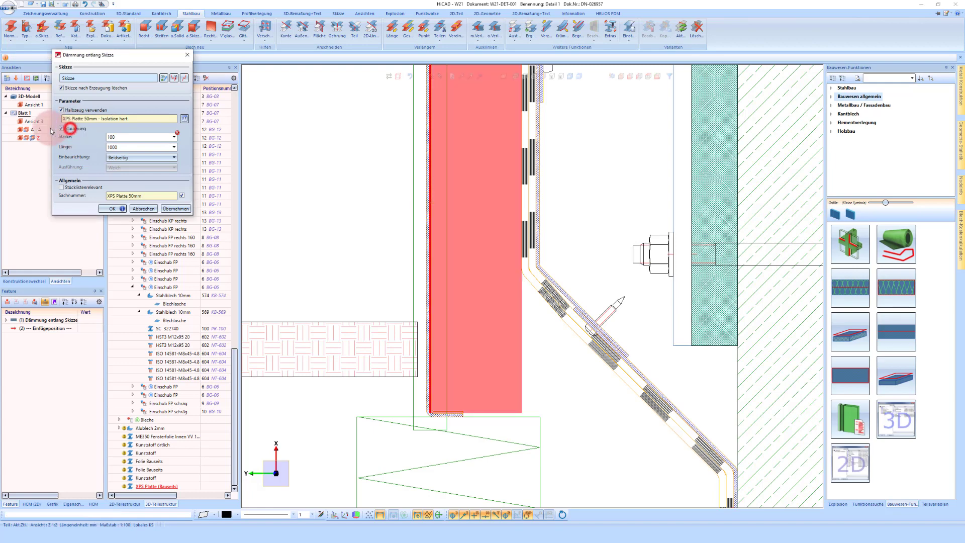
left_click(104, 208)
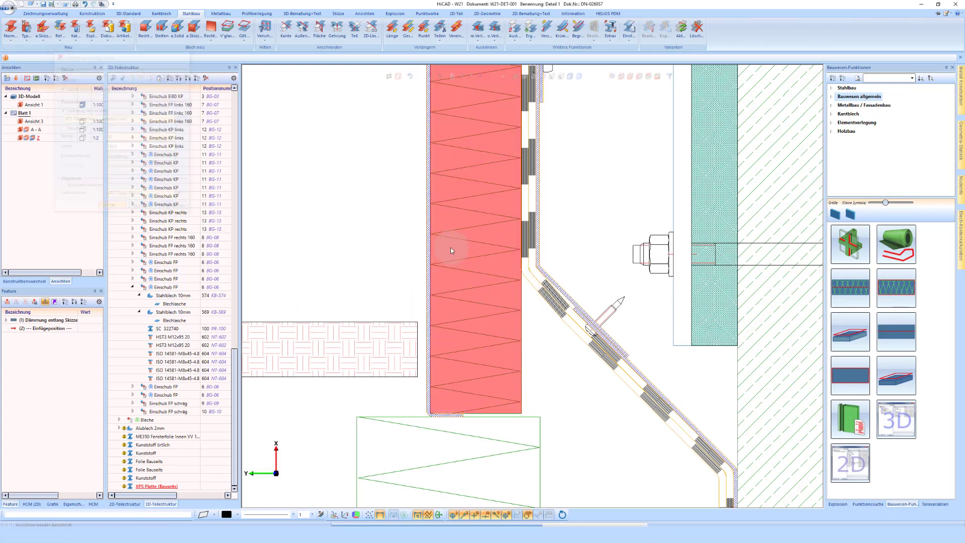
scroll(437, 234, "down", 3)
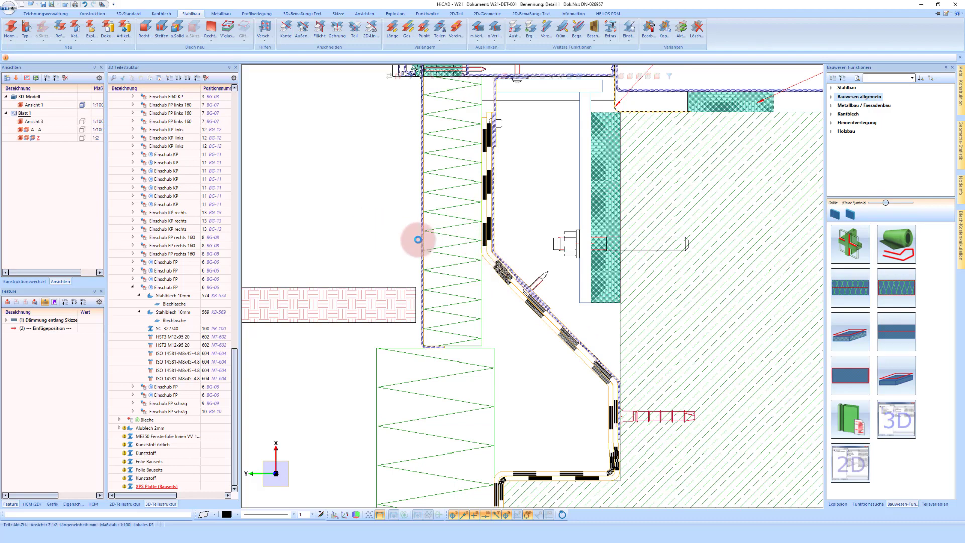
scroll(417, 240, "down", 2)
scroll(486, 357, "up", 3)
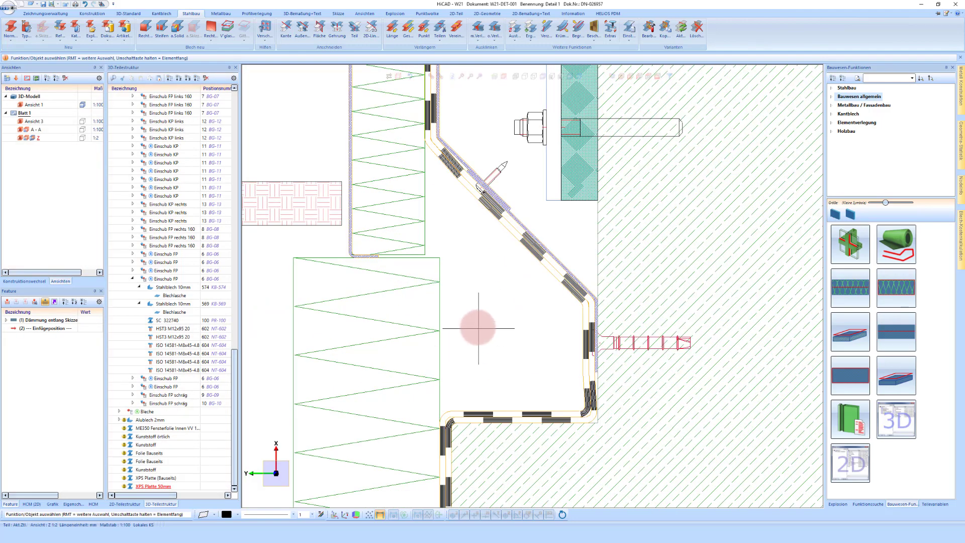
Fill the cavity between both insulation boards and the foil with cross-section insulation XPS Platte (Bauseits) - Isolation hart, length 1000.
scroll(478, 328, "down", 3)
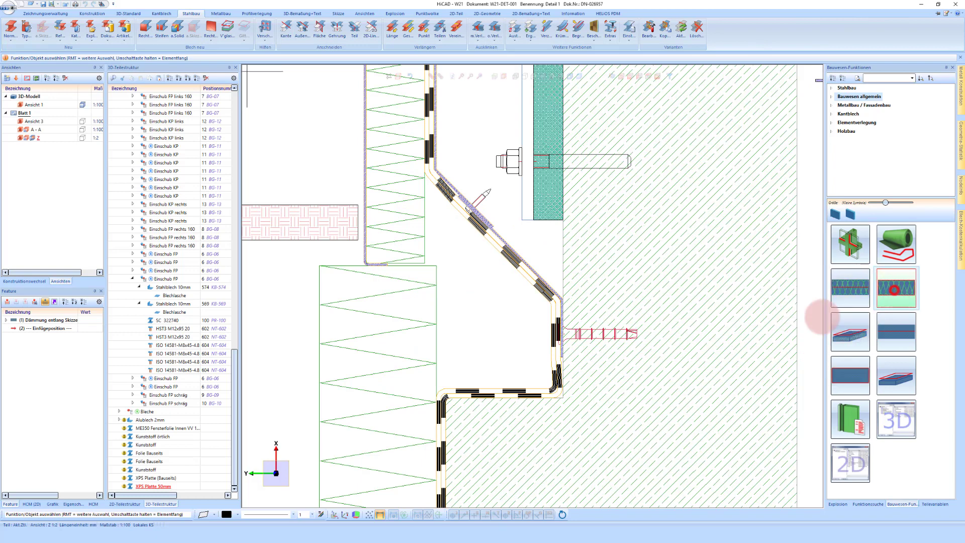
middle_click(480, 322)
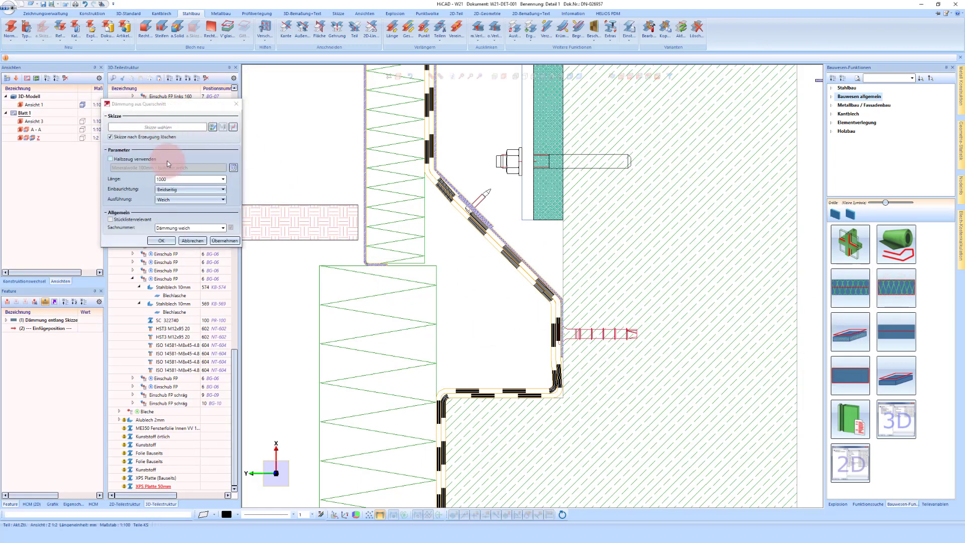
left_click(233, 168)
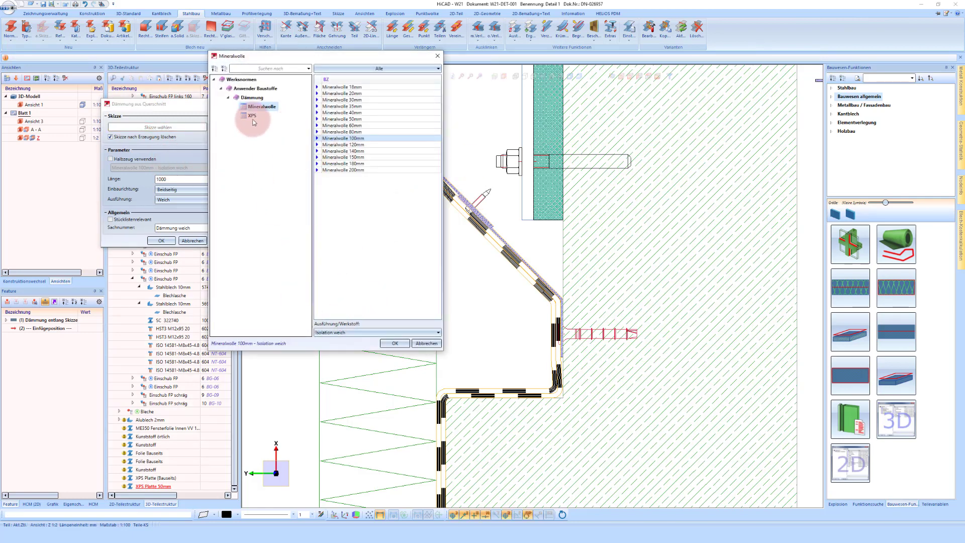
left_click(252, 116)
left_click(346, 346)
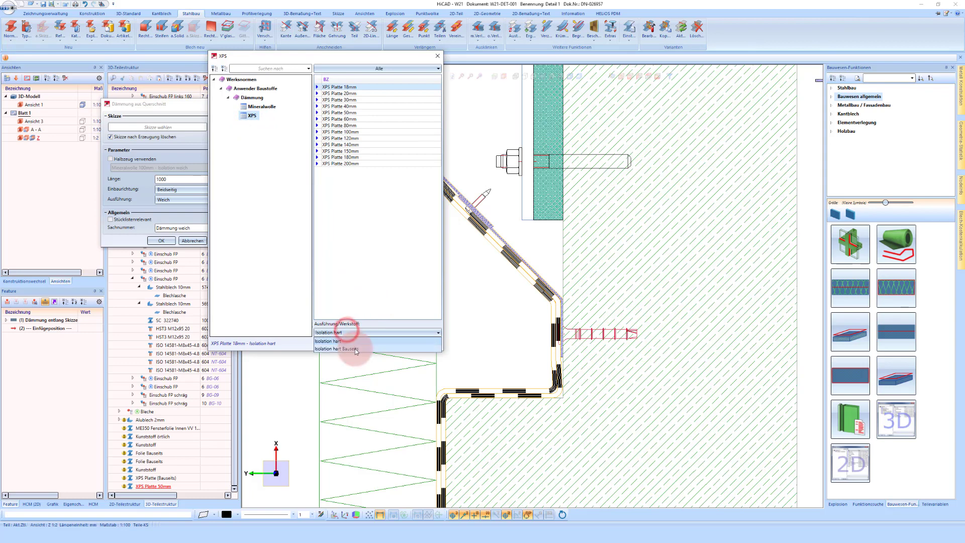
left_click(339, 165)
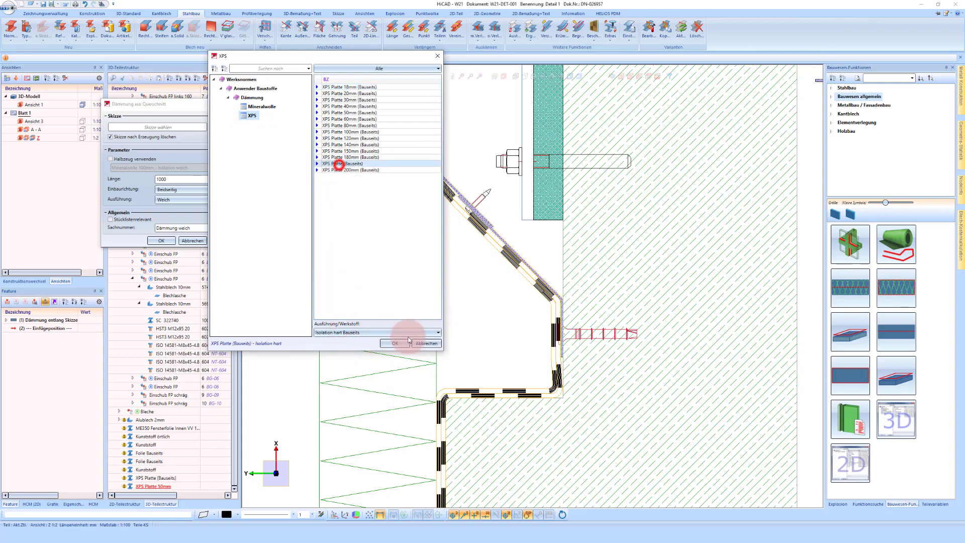
left_click(394, 345)
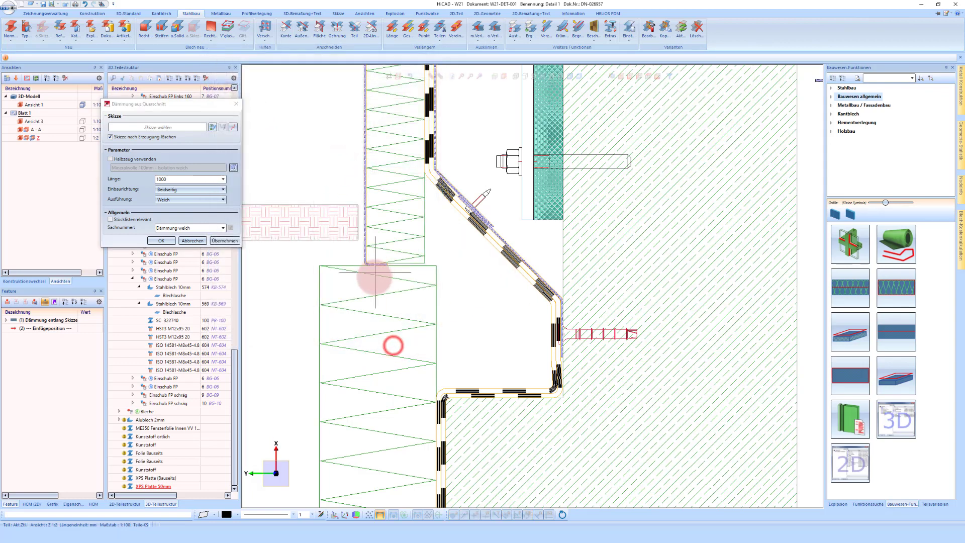
left_click(492, 326)
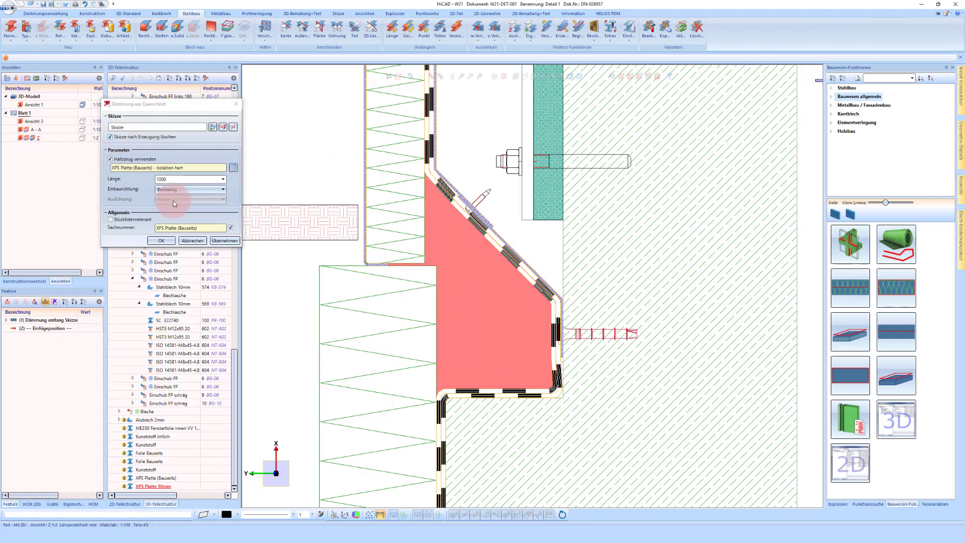
left_click(170, 241)
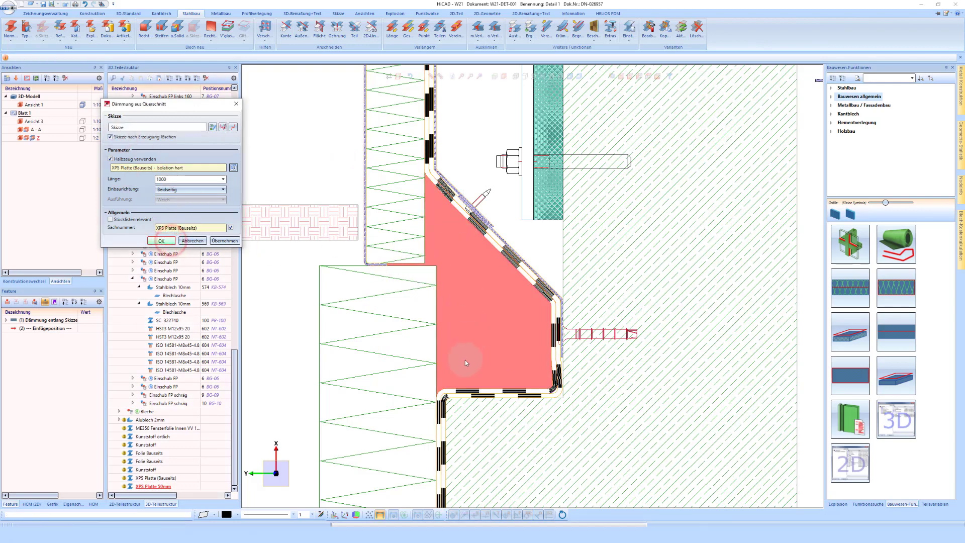
left_click(464, 283)
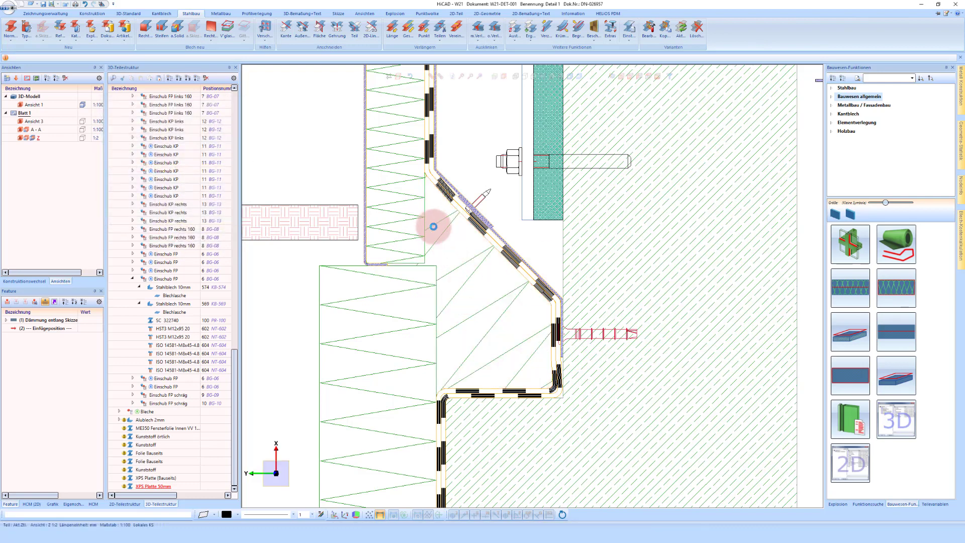
left_click(481, 270)
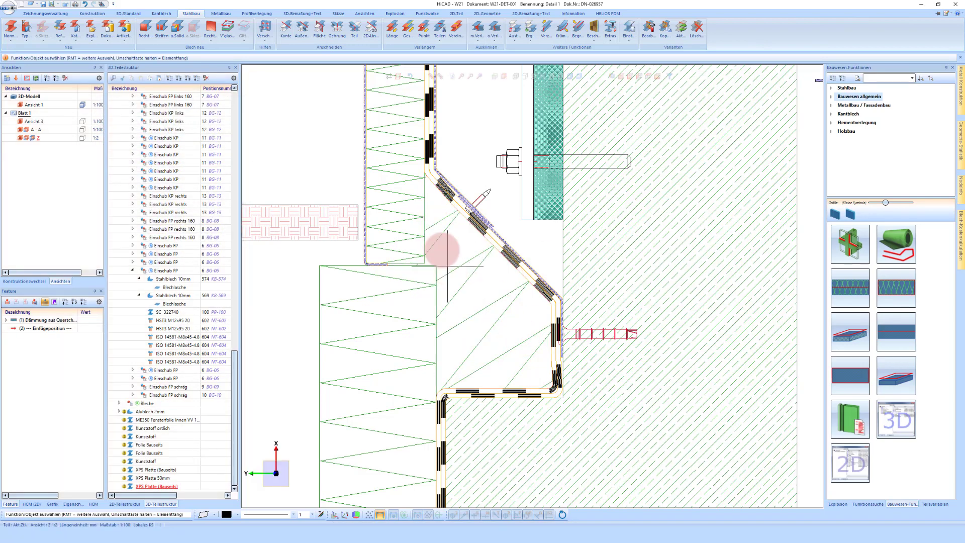
Examine the insulation fills in section Z and the empty cavity around the steel bracket and its fasteners.
scroll(442, 241, "up", 3)
scroll(455, 247, "down", 2)
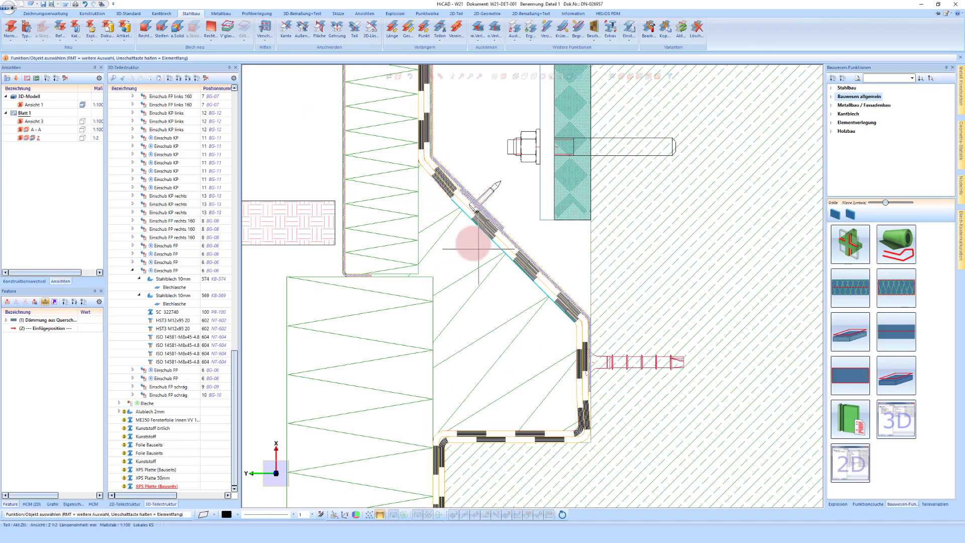
scroll(431, 237, "up", 2)
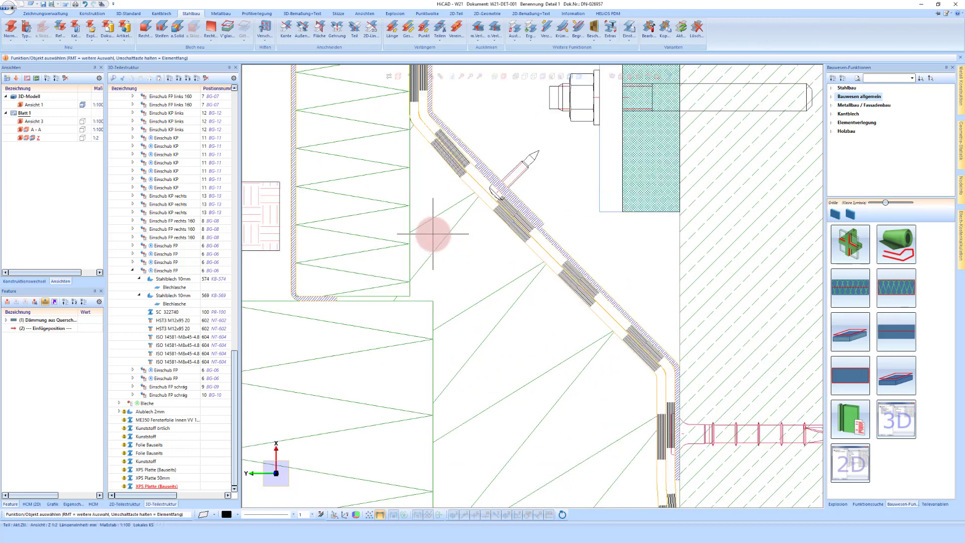
scroll(442, 252, "down", 3)
scroll(488, 332, "down", 2)
scroll(487, 332, "down", 1)
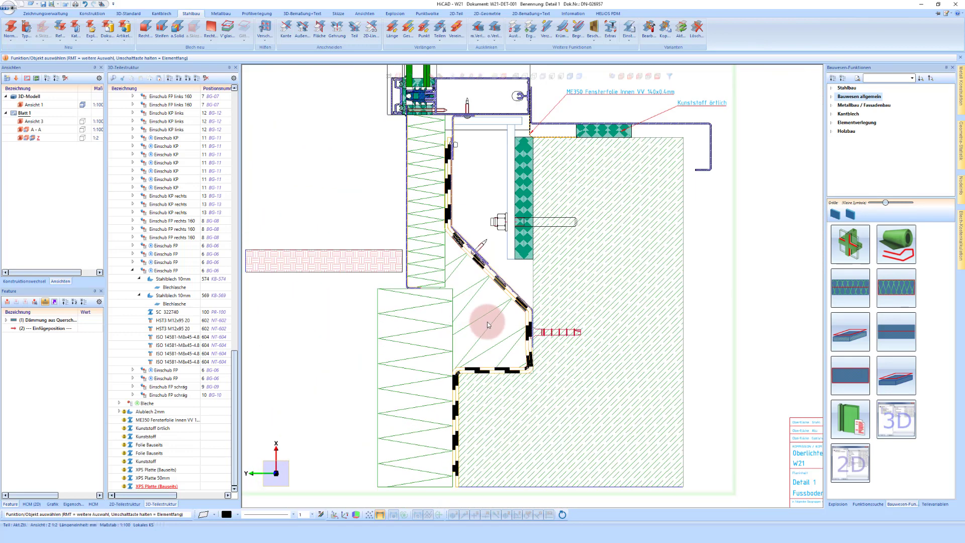
scroll(491, 300, "down", 3)
scroll(483, 241, "up", 5)
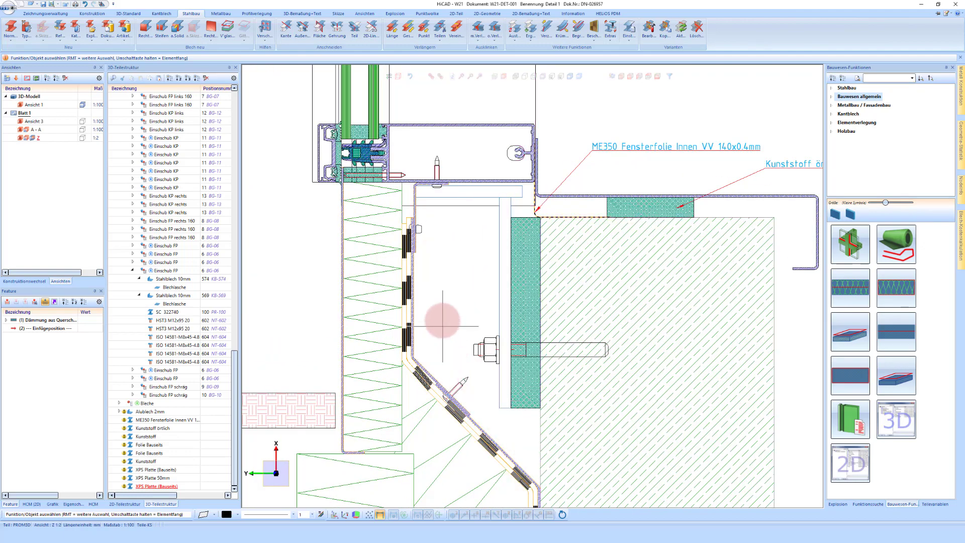
scroll(470, 222, "down", 1)
scroll(472, 228, "up", 2)
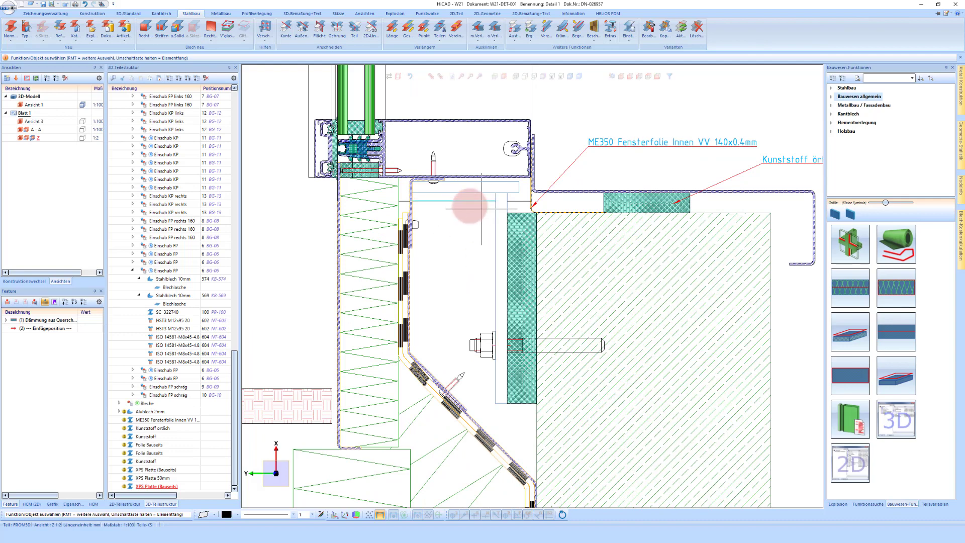
scroll(455, 228, "down", 1)
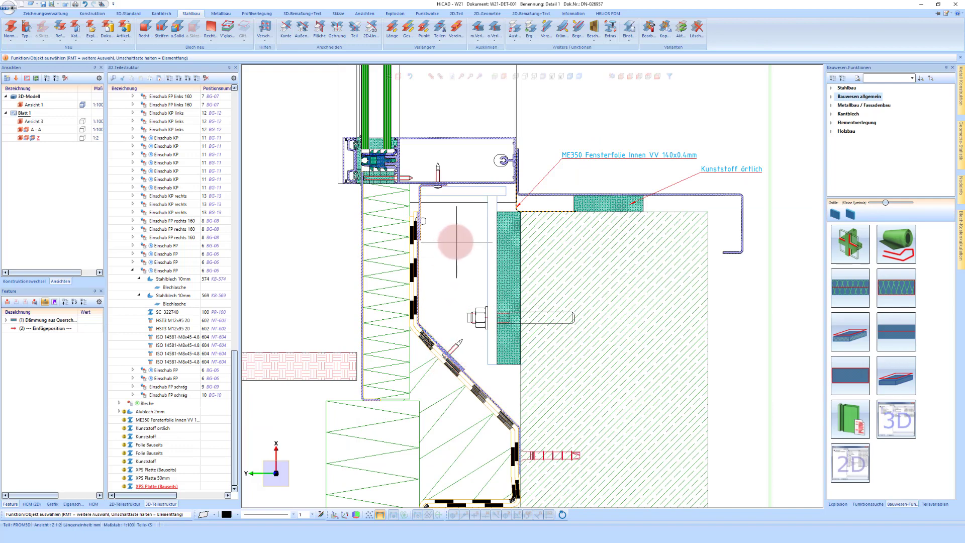
Sketch an insulation guide line along the outer face of the bracket's vertical plate, from its lower end up to the horizontal plate.
left_click(857, 292)
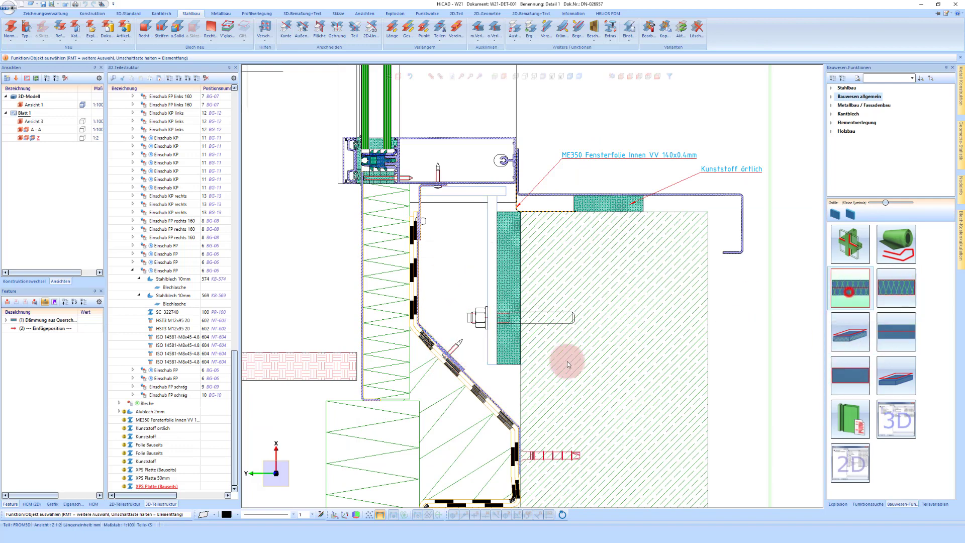
left_click(487, 364)
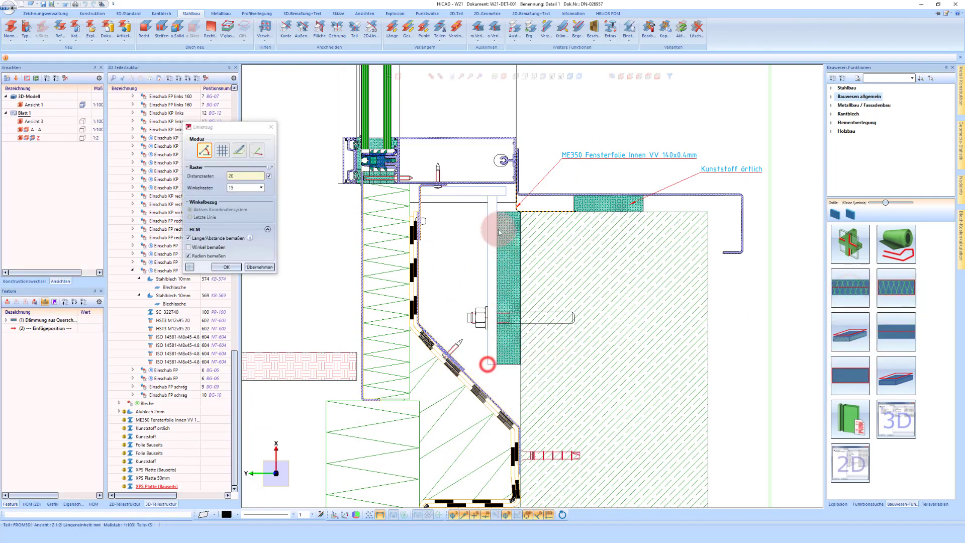
left_click(487, 202)
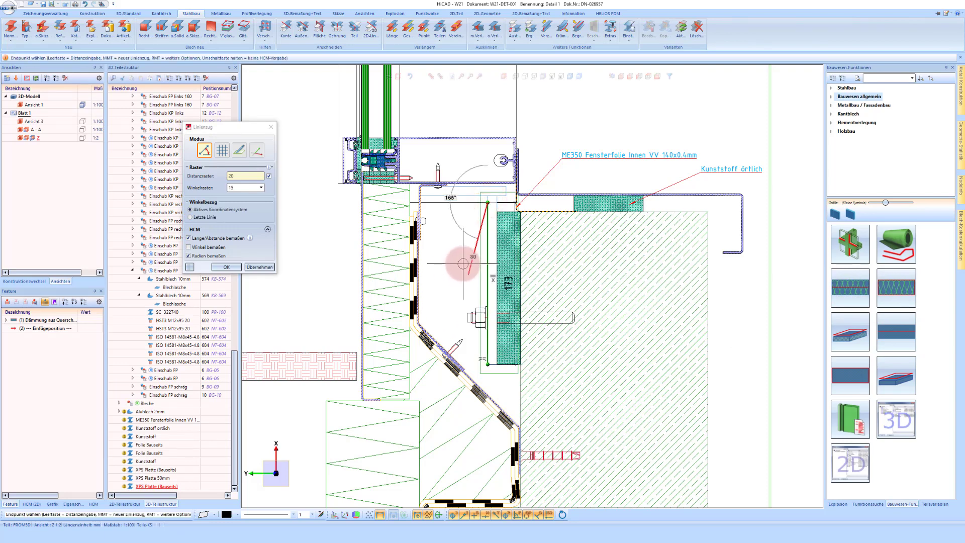
middle_click(462, 260)
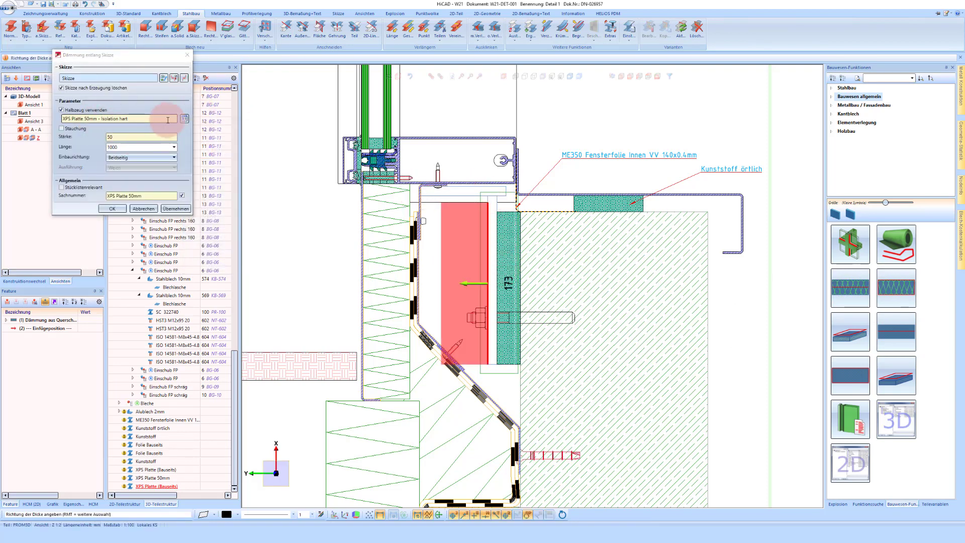
Create insulation outward from the bracket line using Mineralwolle 40mm - Isolation weich, length 1000, with Stauchung turned off.
left_click(184, 119)
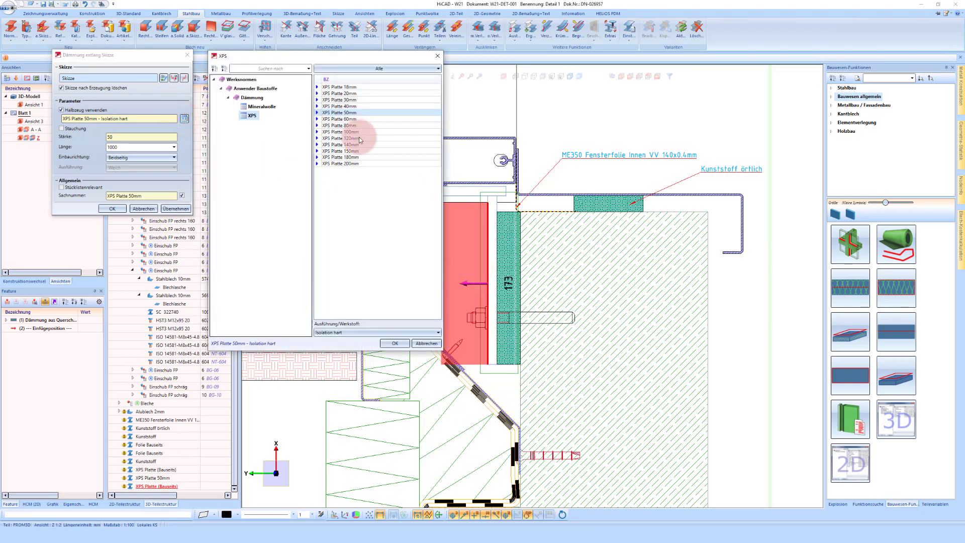
left_click(250, 107)
left_click(350, 126)
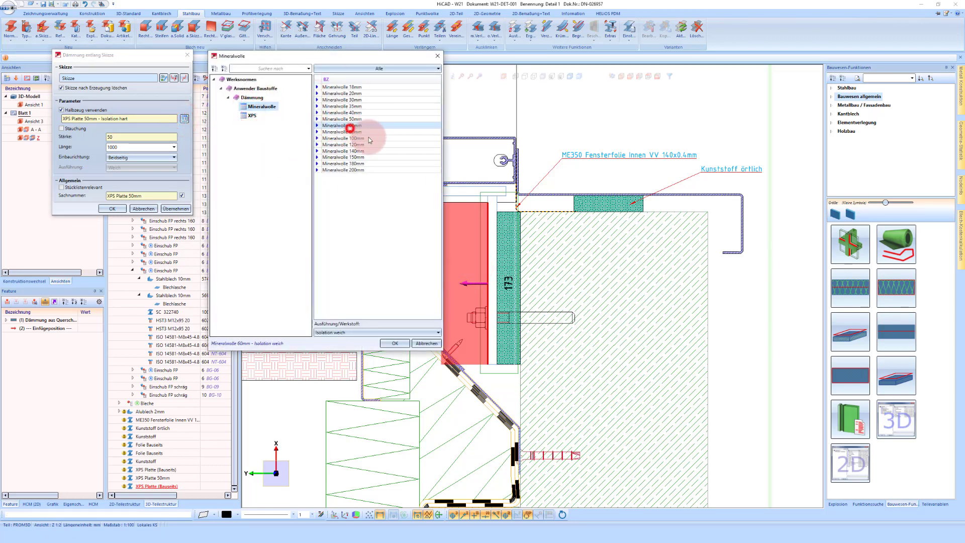
left_click(361, 106)
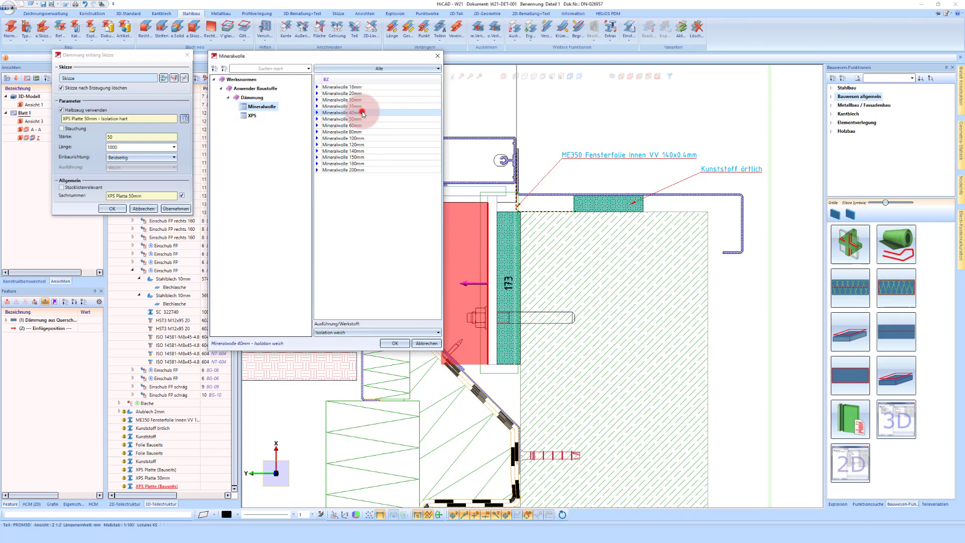
left_click(389, 342)
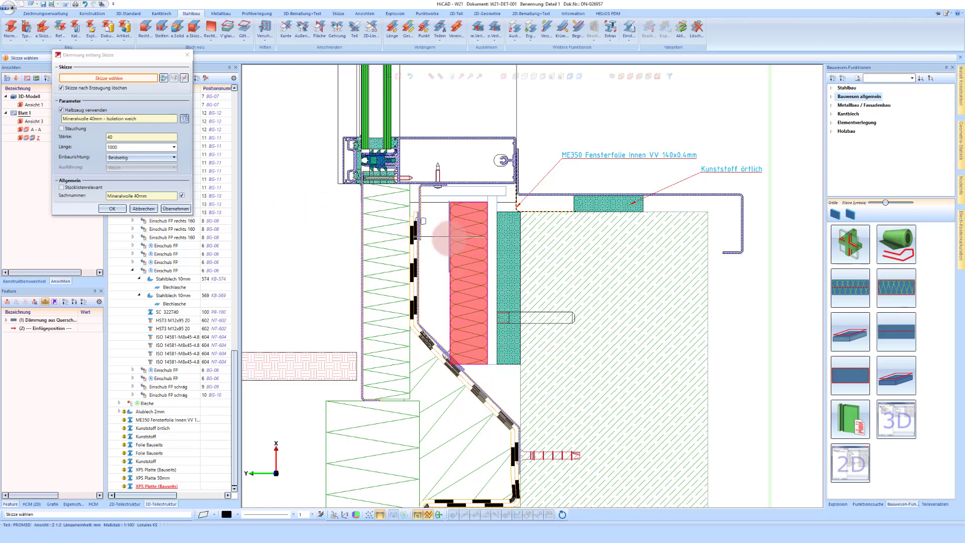
middle_click(450, 233)
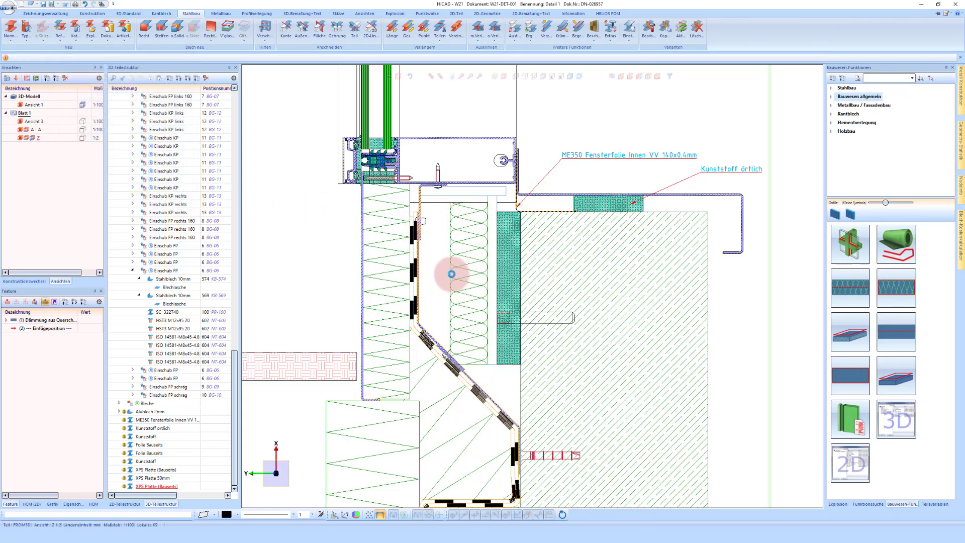
Delete the mineral wool strip beside the bracket's vertical plate.
right_click(452, 253)
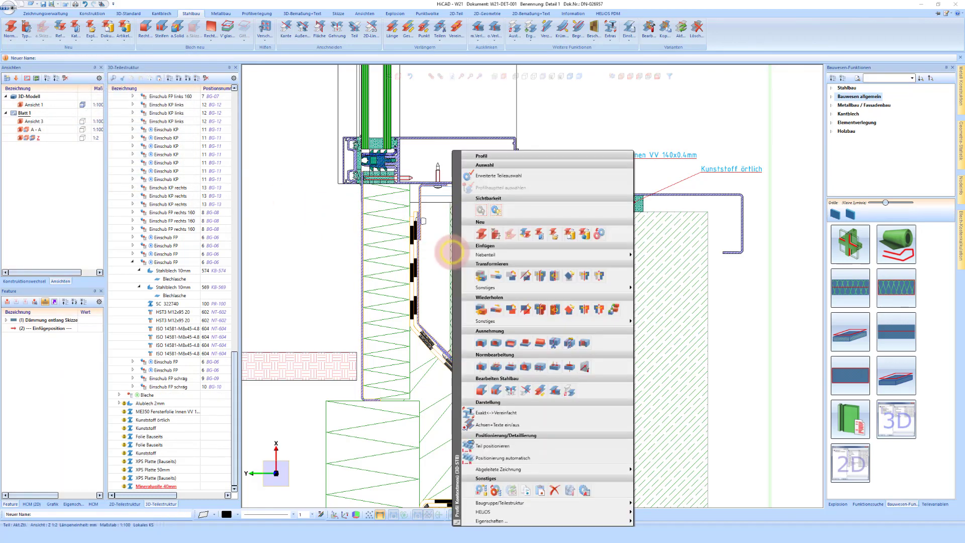
left_click(555, 490)
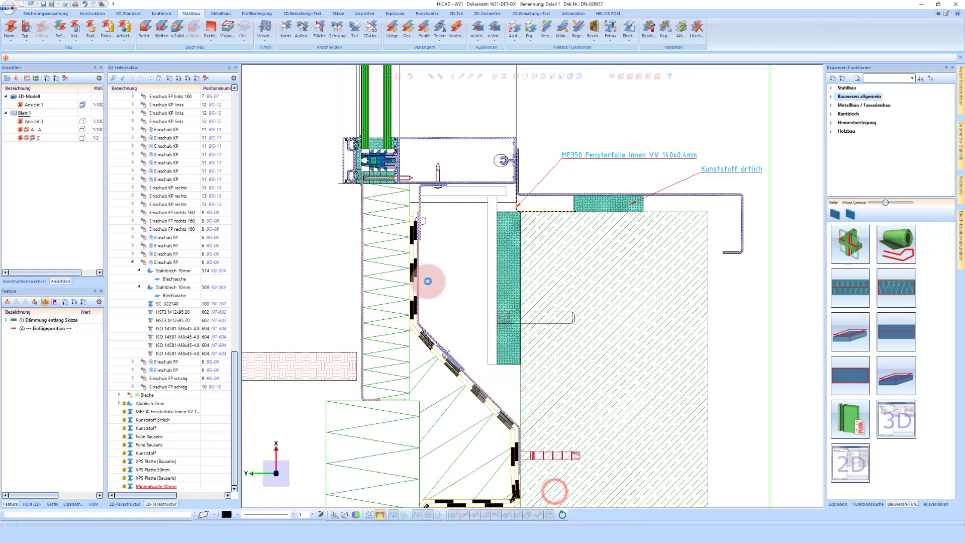
Pick the cavity around the bracket, between the bent sheet and the wall, as the area for cross-section insulation.
left_click(896, 288)
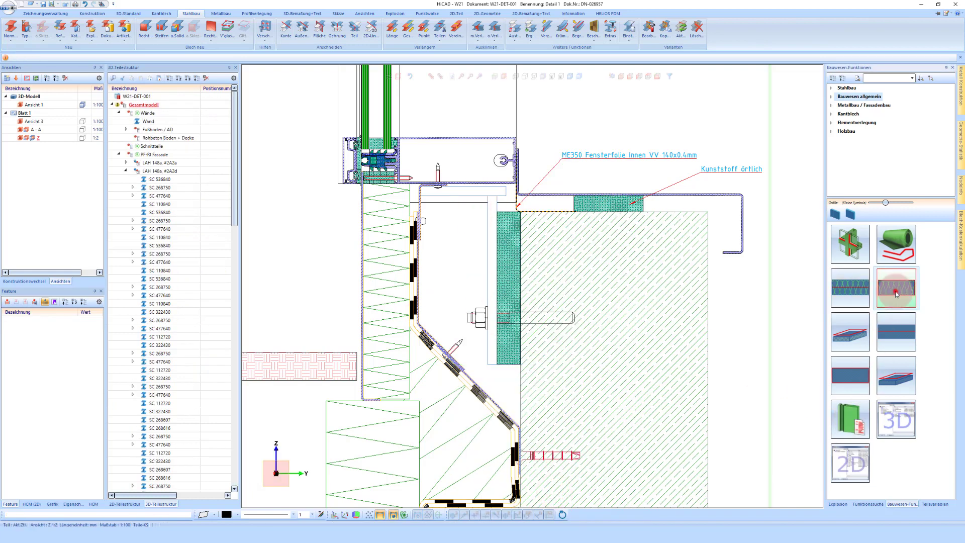
middle_click(465, 275)
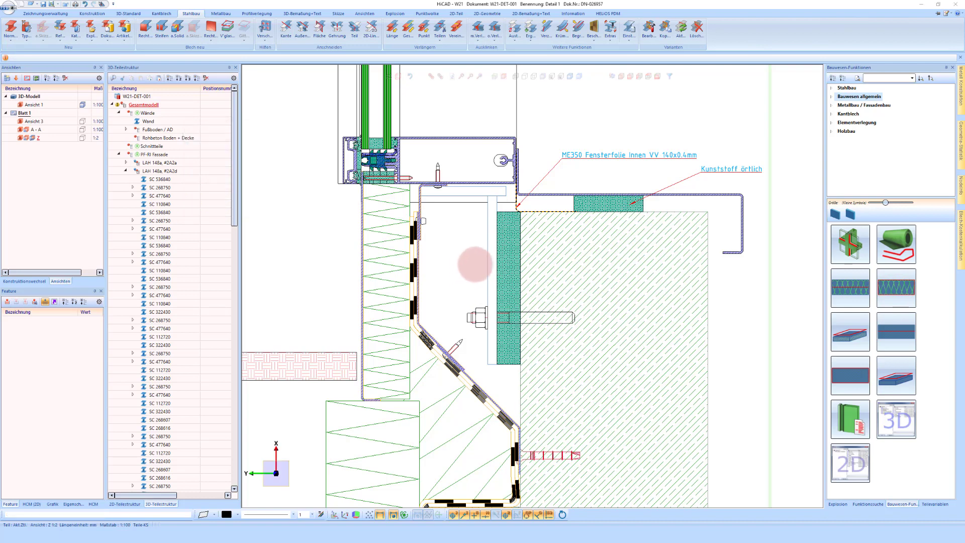
left_click(455, 277)
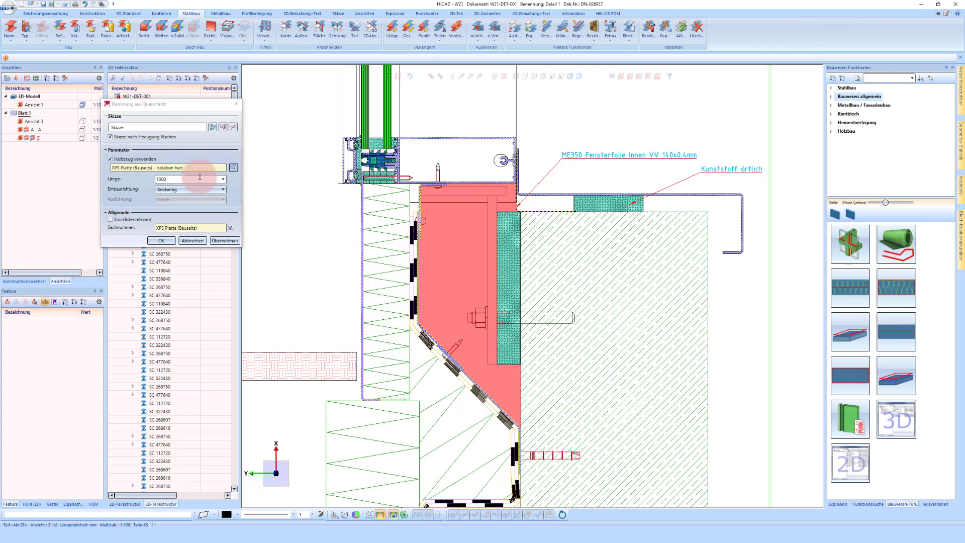
Try Mineralwolle 100mm - Isolation weich as the semi-finished product for the cavity insulation.
left_click(233, 167)
left_click(256, 106)
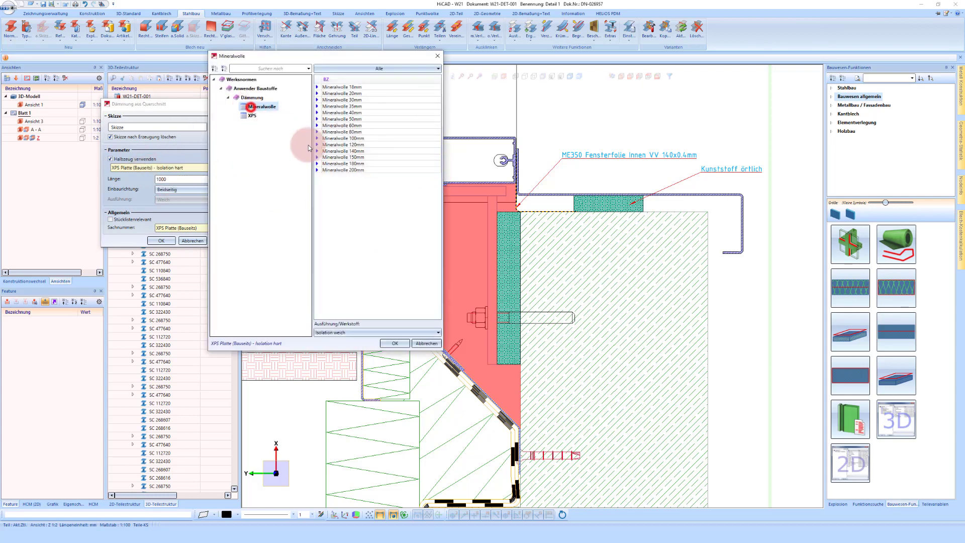
left_click(338, 334)
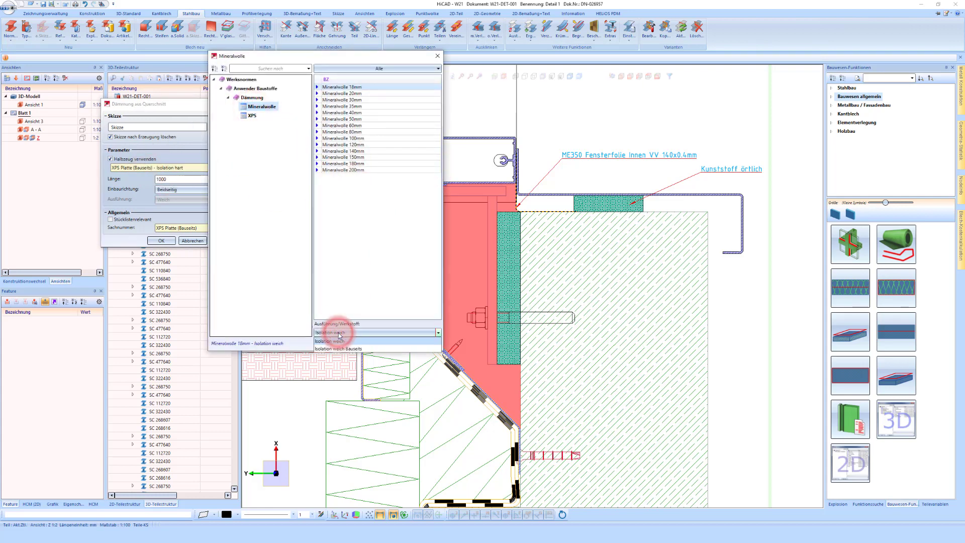
left_click(371, 206)
left_click(365, 138)
left_click(366, 323)
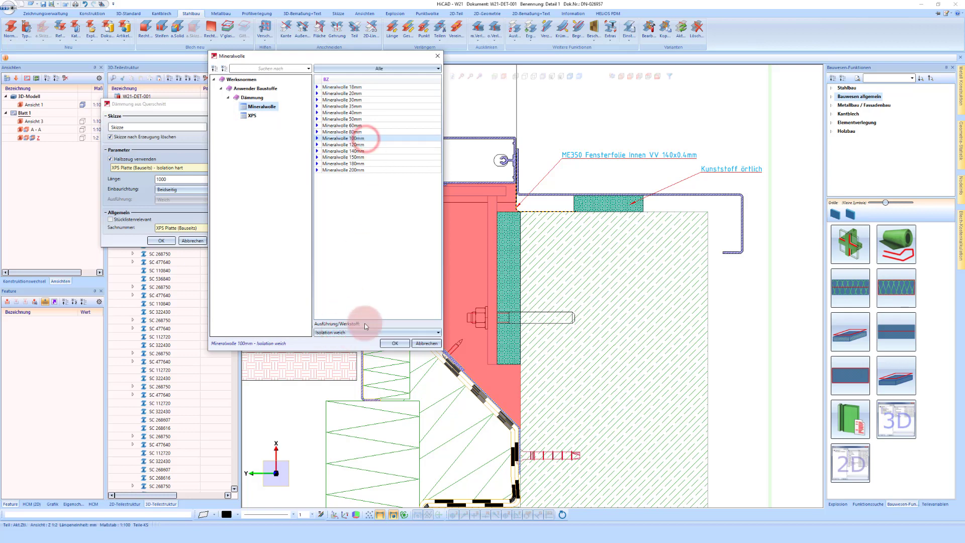
left_click(395, 343)
left_click(185, 179)
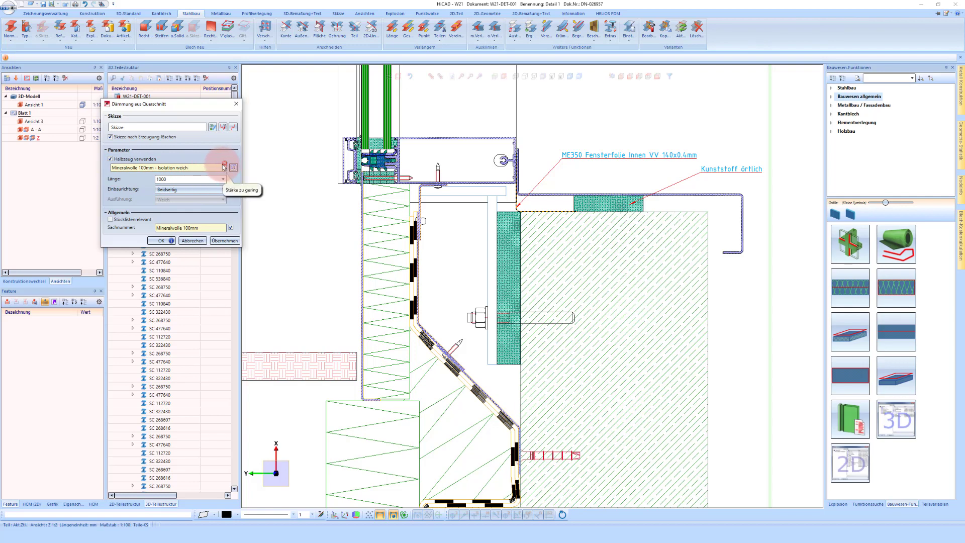
Fill the bracket cavity with Weich insulation without a semi-finished product, Beidseitig, length 1000, entering the Sachnummer "mit Dämmung ausstopfen".
left_click(125, 161)
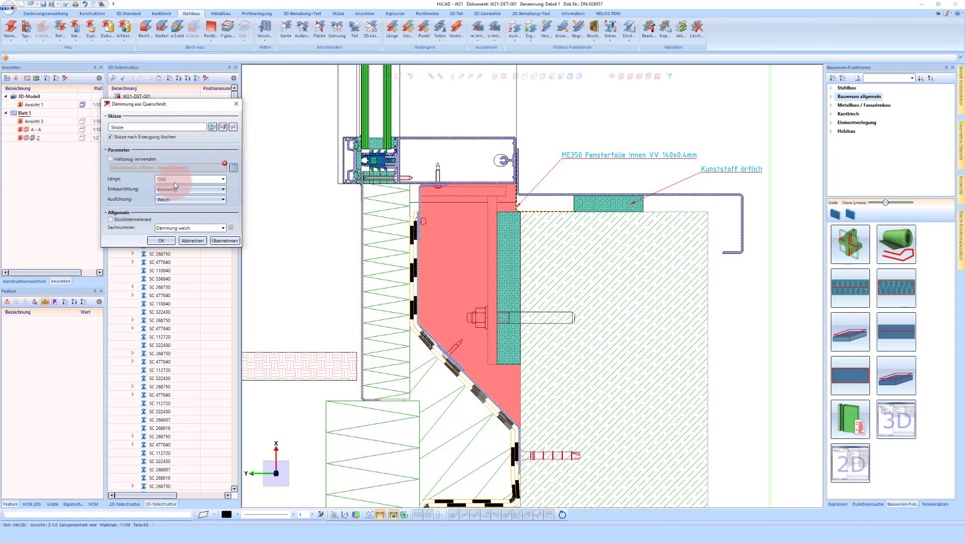
left_click(198, 228)
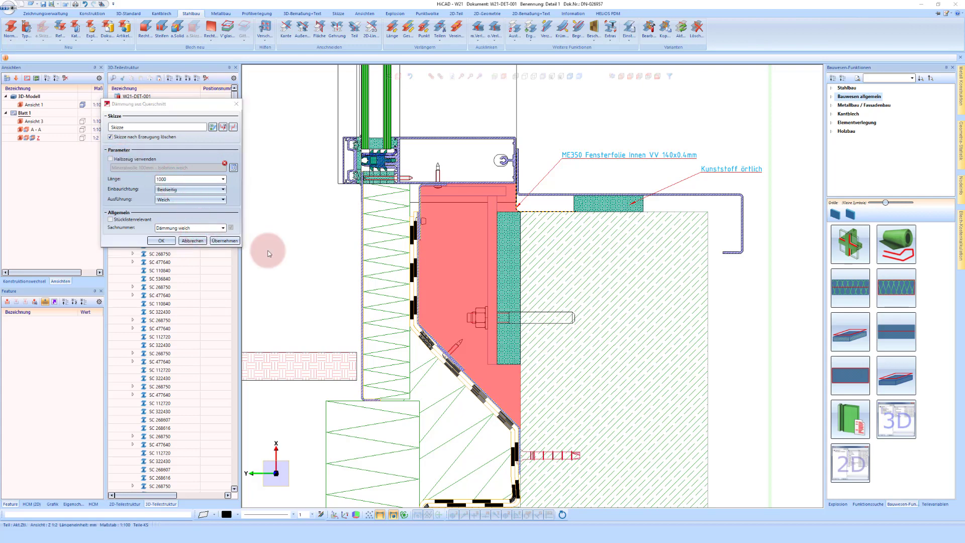
left_click(199, 228)
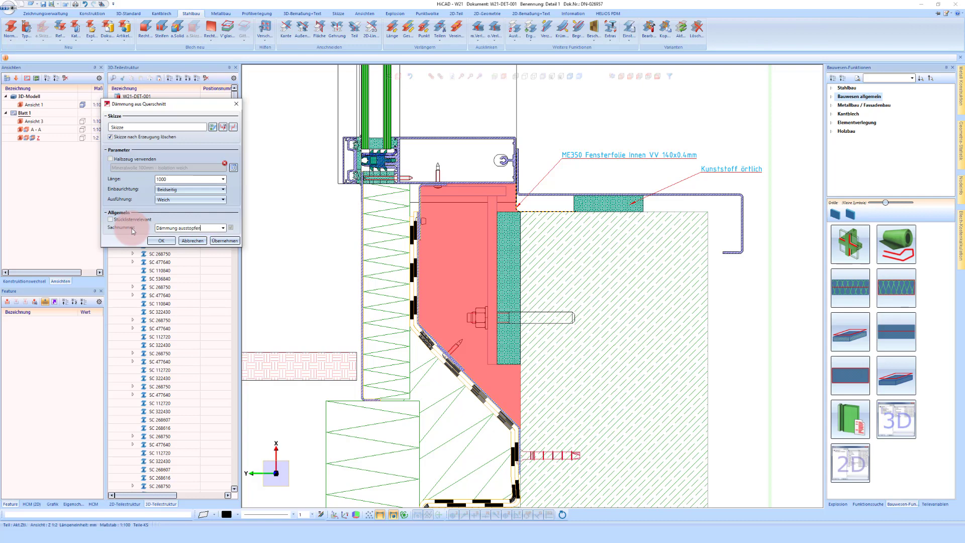
left_click(260, 222)
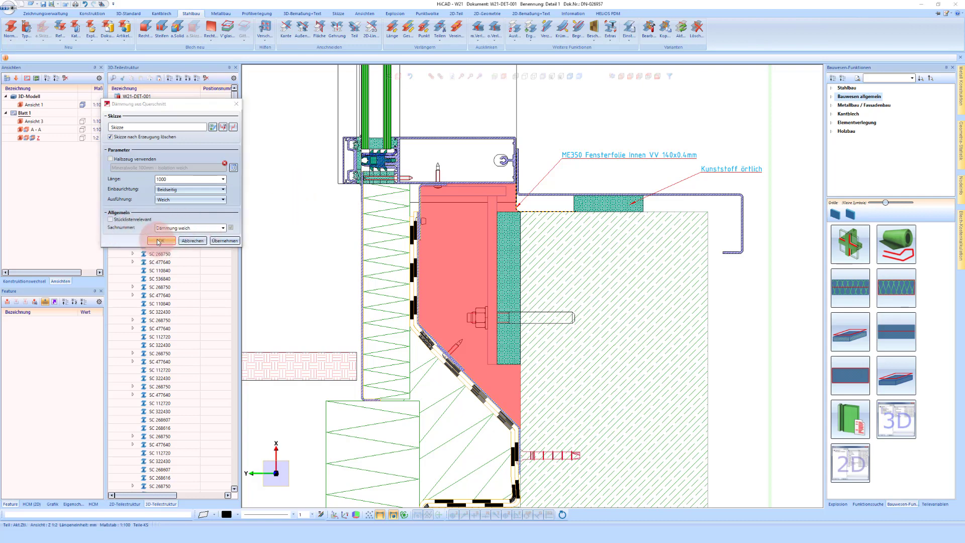
left_click(223, 228)
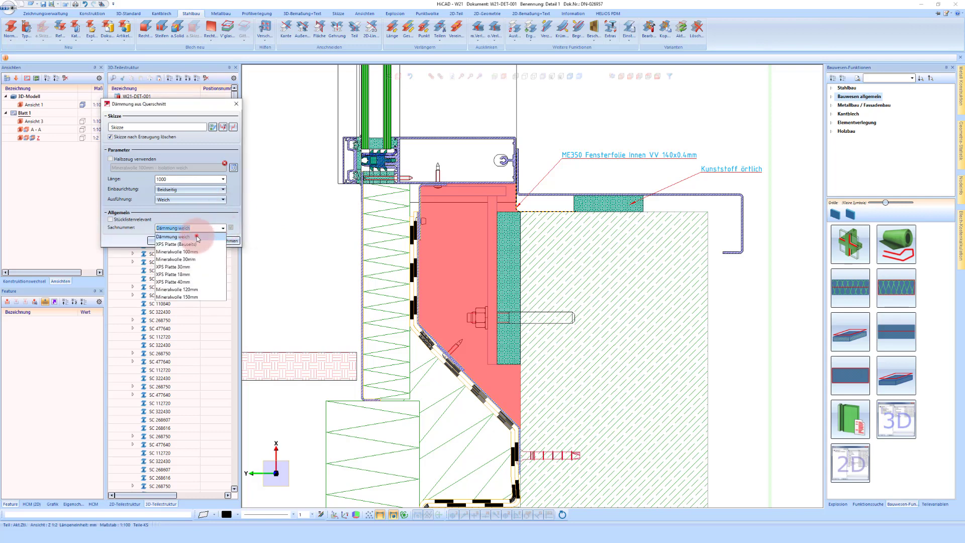
left_click(196, 236)
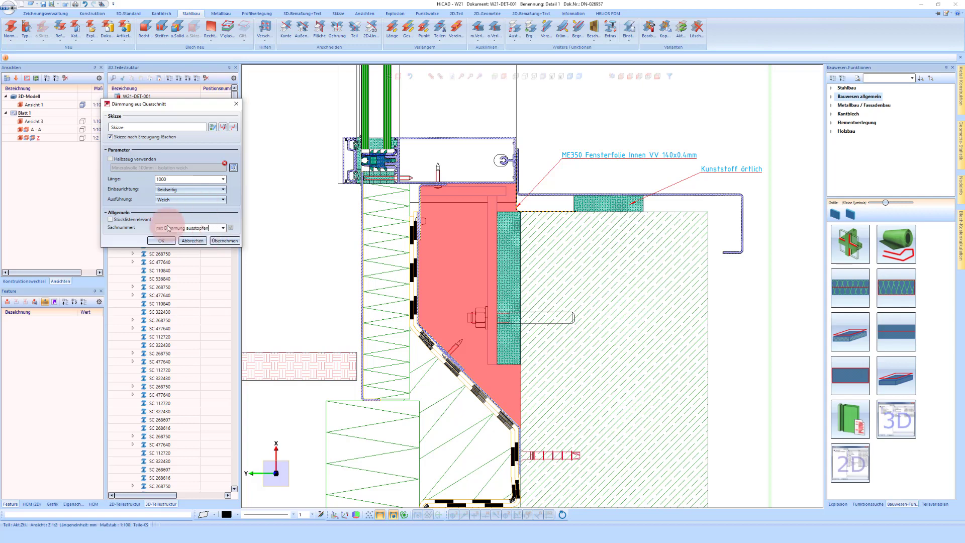
left_click(161, 242)
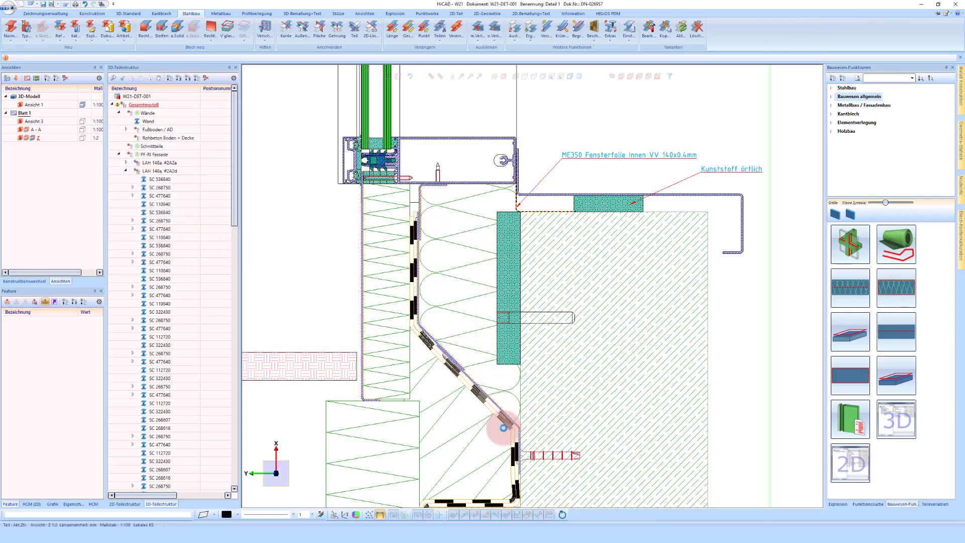
left_click(512, 414)
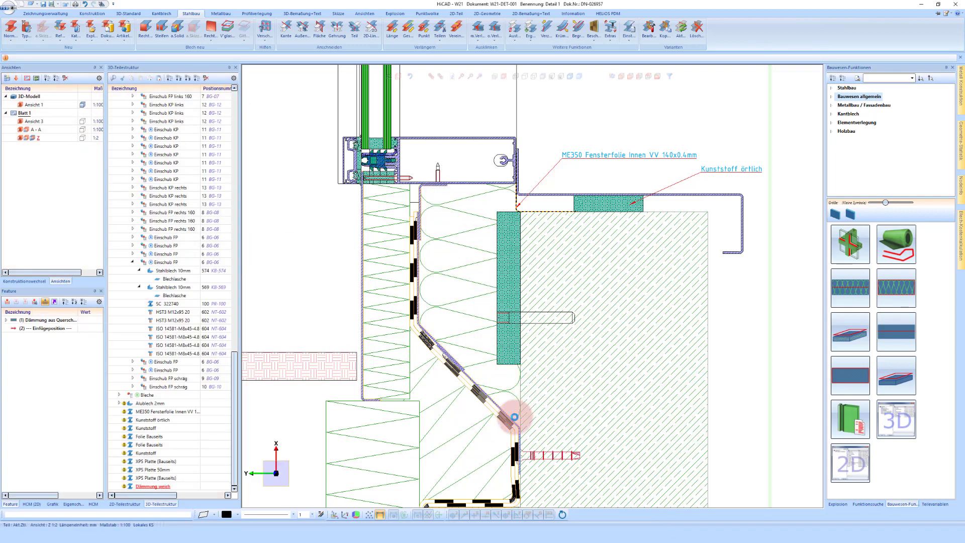
Change the display property of the soft cavity insulation so the bracket and fasteners show through it in section Z.
right_click(441, 242)
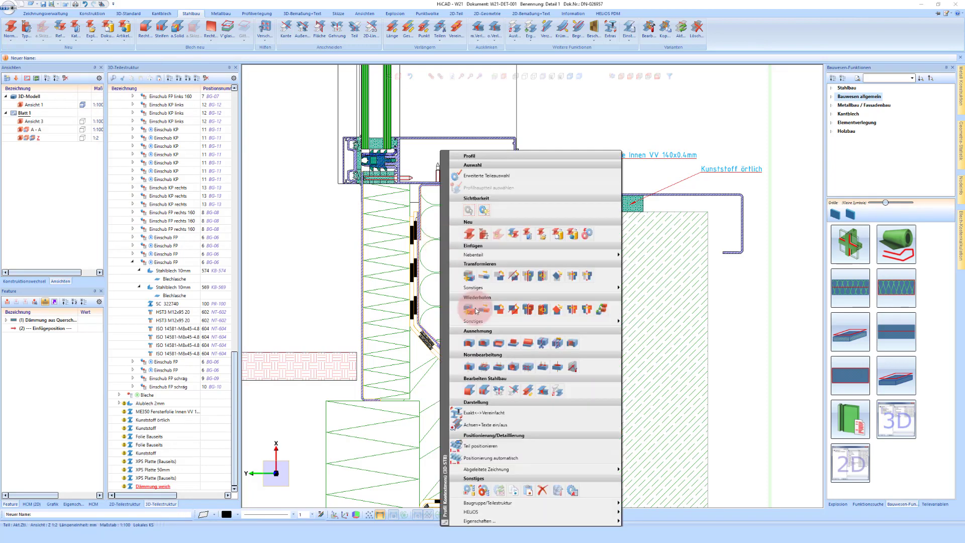
mouse_move(490, 521)
left_click(653, 376)
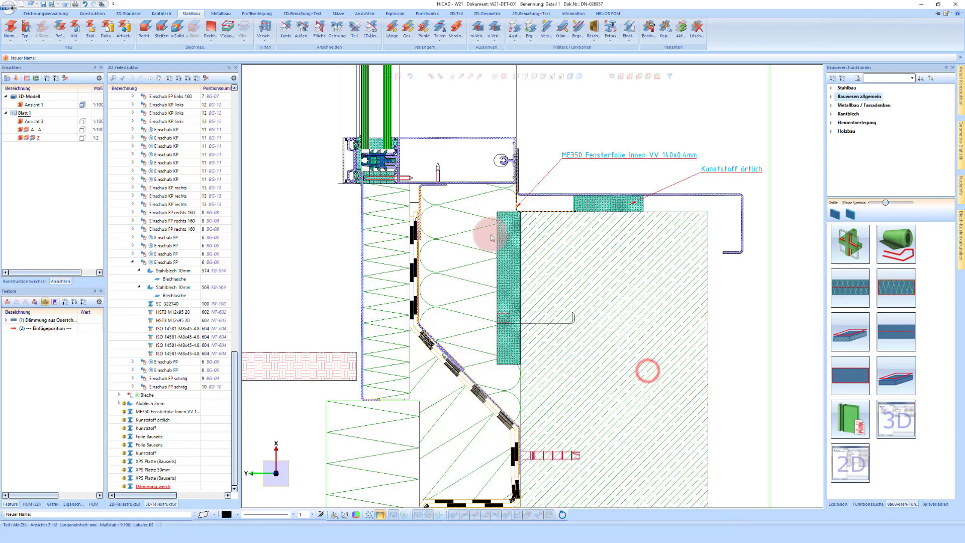
left_click(489, 239)
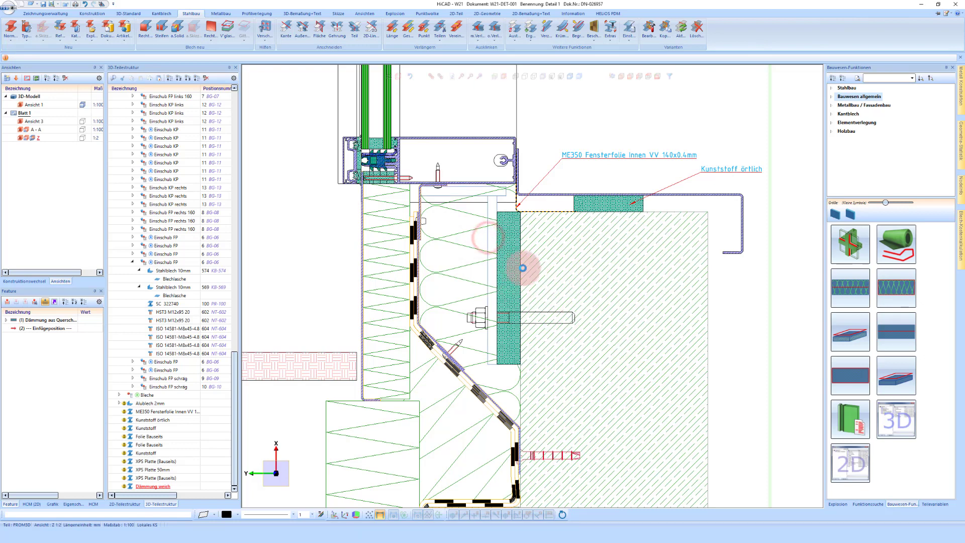
Sketch a flat rectangular cross-section for a general building material directly on the existing floor layer beside the bent sheet, matching its length.
scroll(573, 281, "down", 1)
scroll(517, 241, "down", 1)
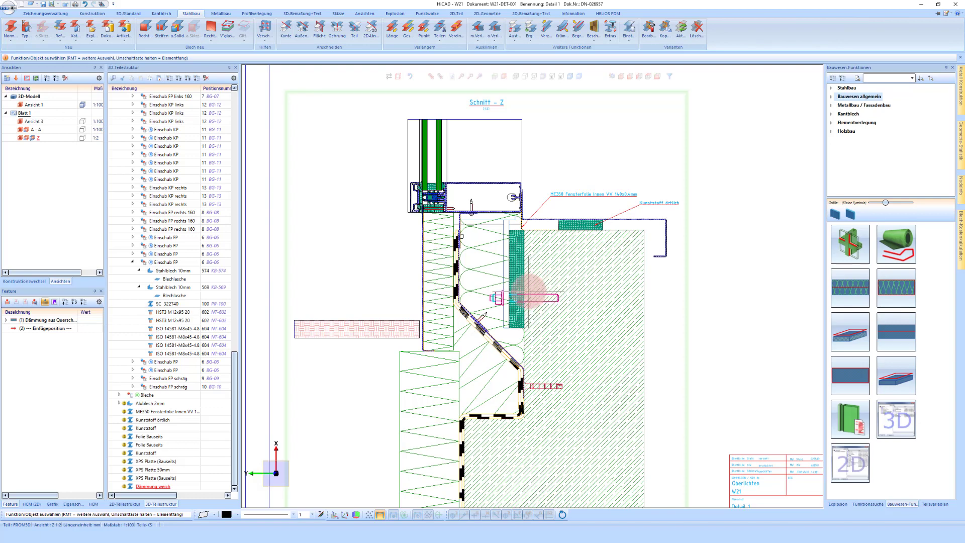
scroll(528, 292, "down", 2)
scroll(478, 337, "up", 2)
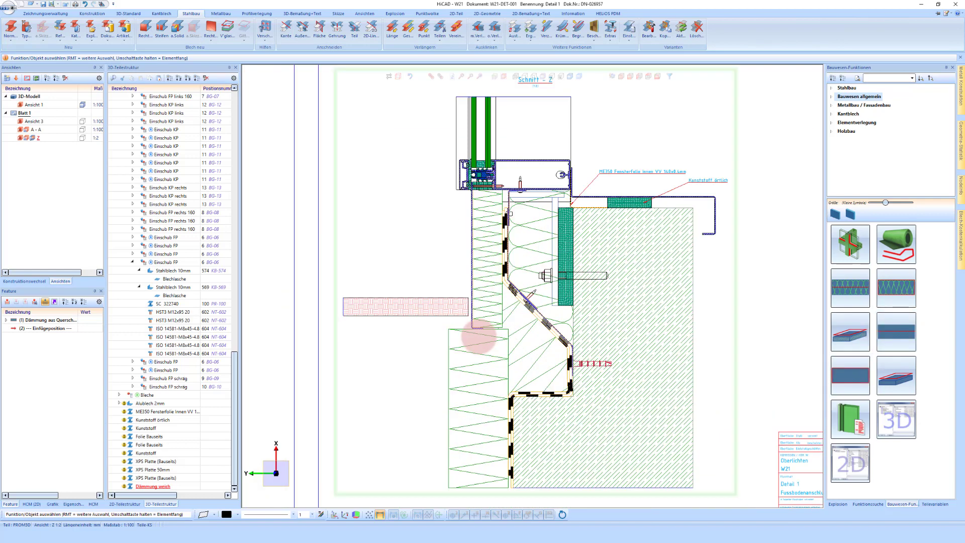
scroll(446, 297, "down", 1)
scroll(395, 313, "up", 2)
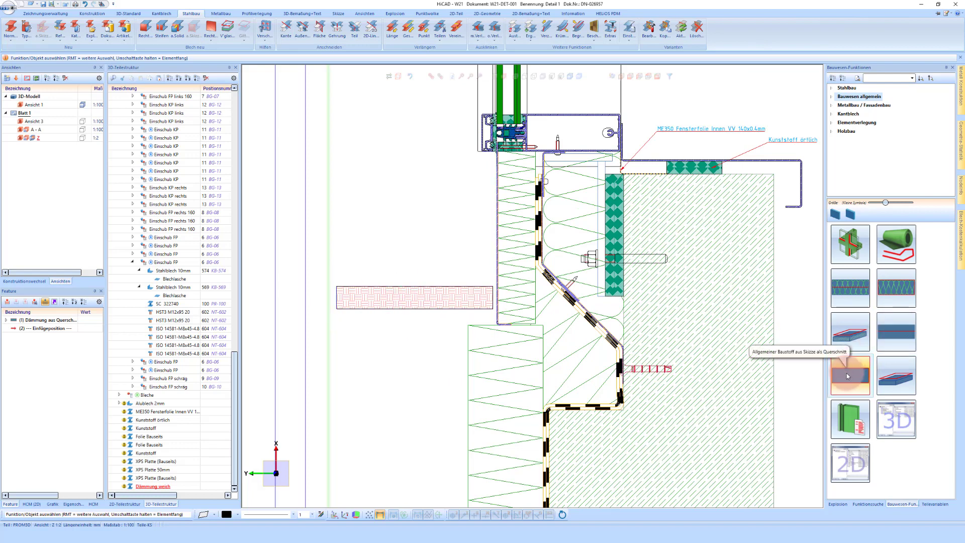
scroll(461, 236, "down", 2)
scroll(429, 302, "up", 3)
scroll(502, 318, "down", 1)
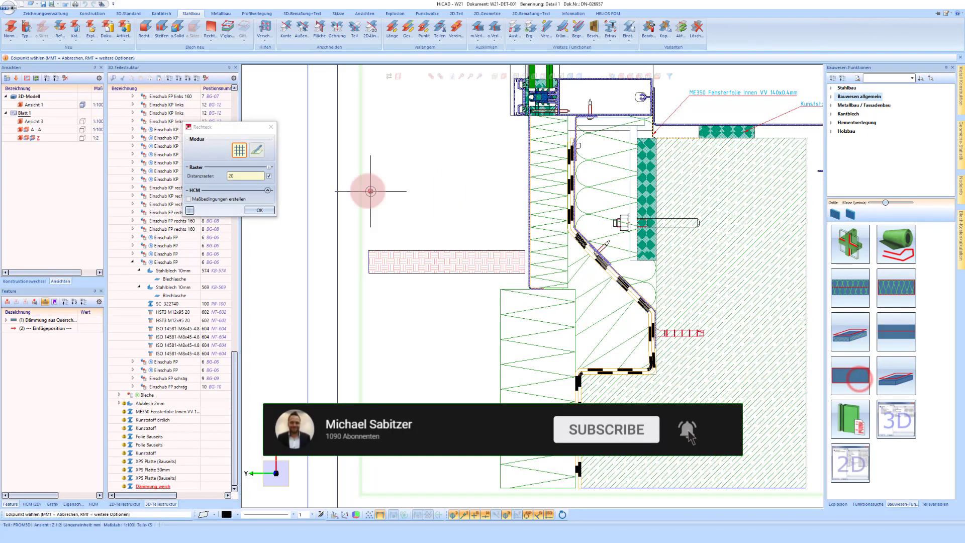
scroll(503, 229, "up", 2)
left_click(563, 275)
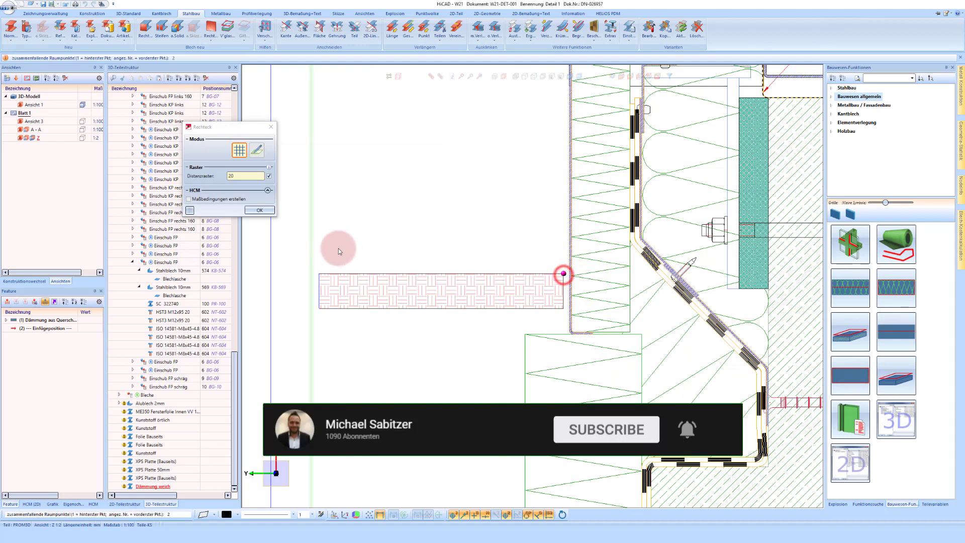
left_click(312, 224)
left_click(394, 235)
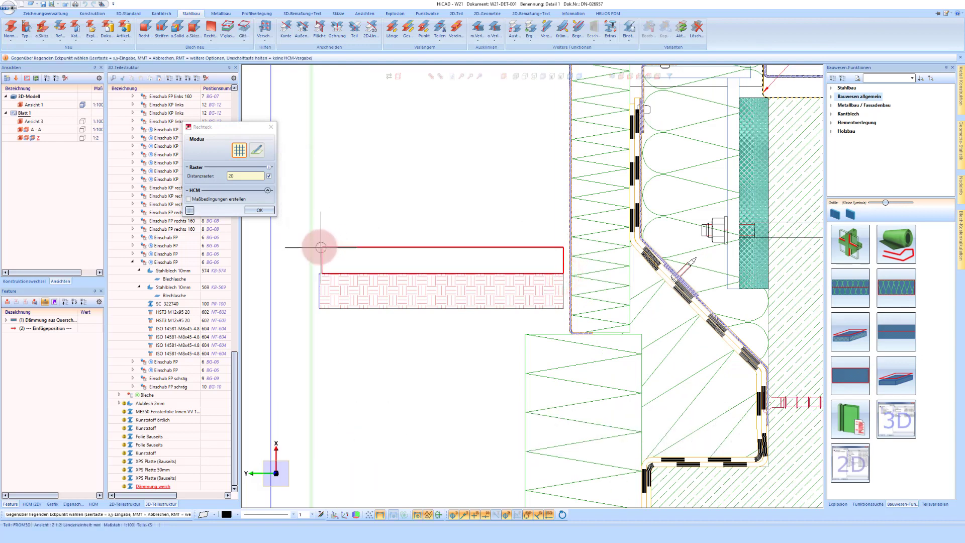
left_click(320, 247)
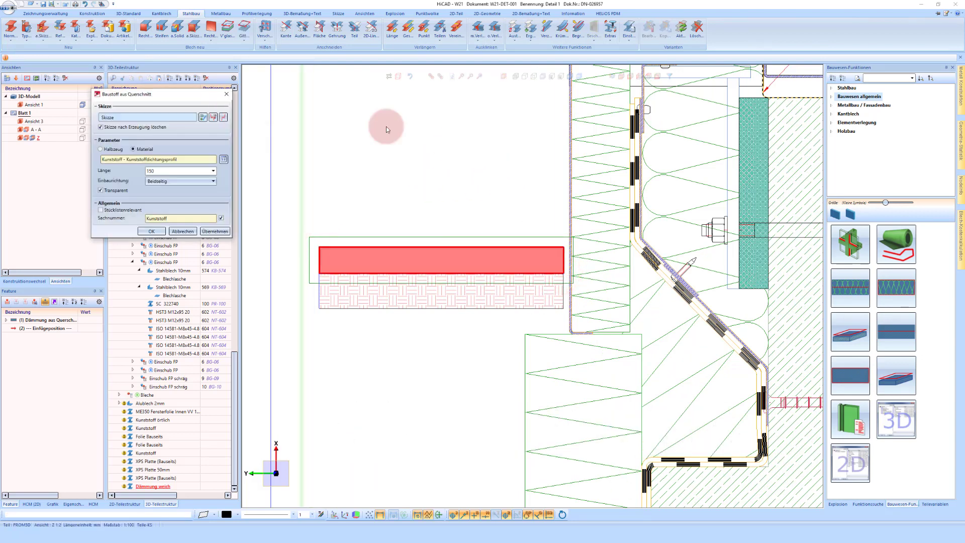
Switch the building material to Halbzeug and look through the Estrich, Purenit, Sand, VWS/Putz, Faserzement and Mauerwerk categories.
left_click(108, 149)
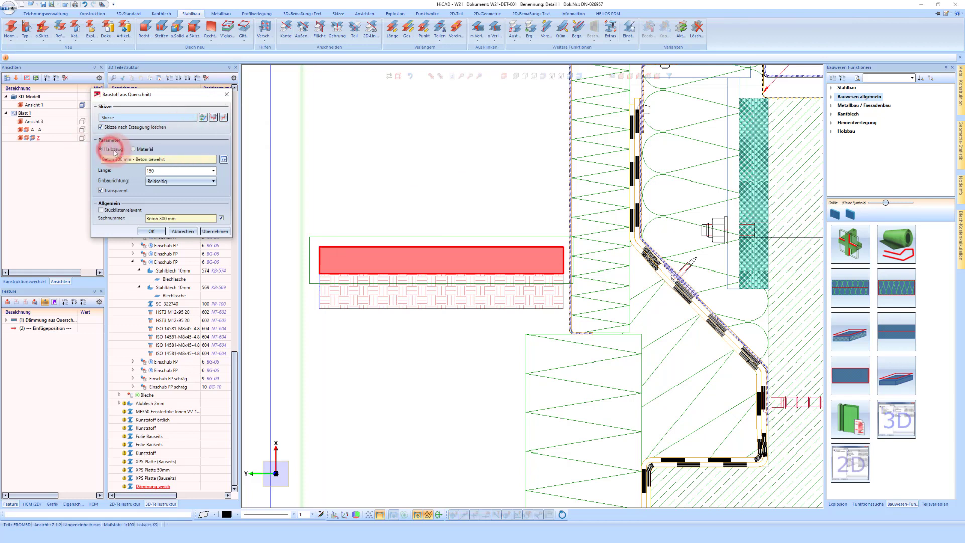
left_click(224, 162)
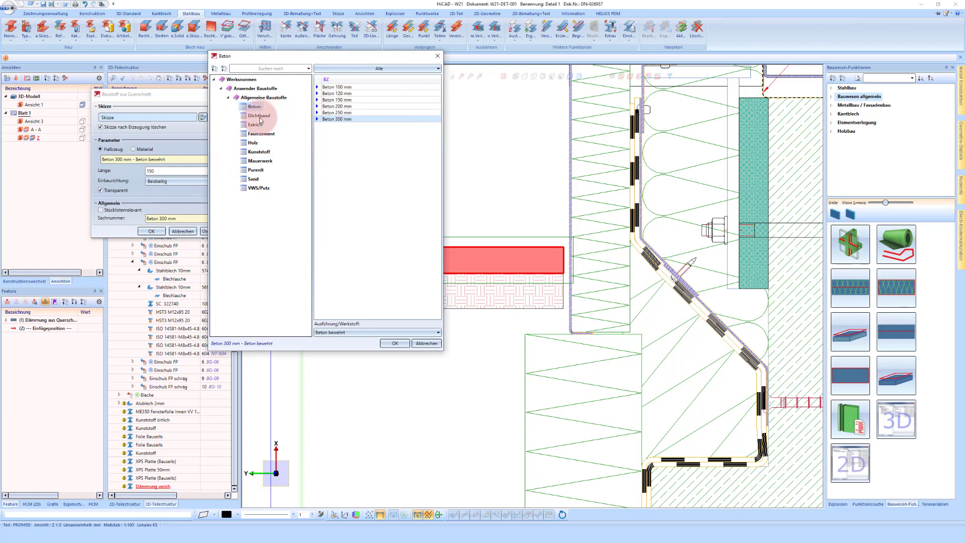
left_click(255, 127)
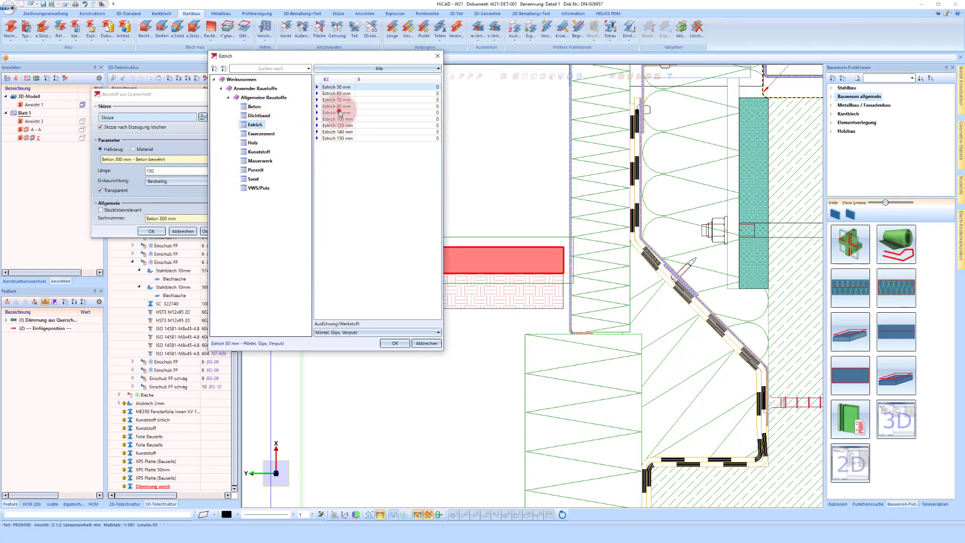
left_click(255, 171)
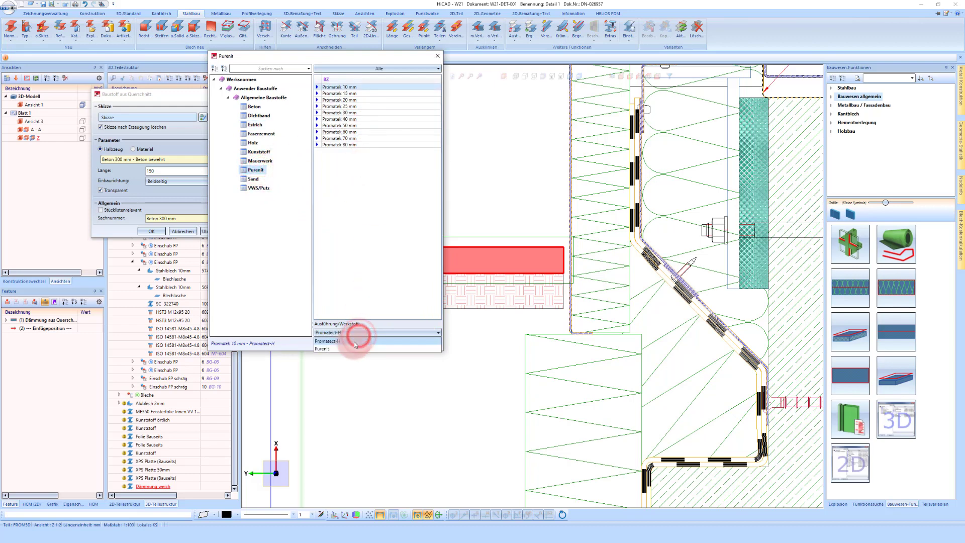
left_click(249, 182)
left_click(251, 181)
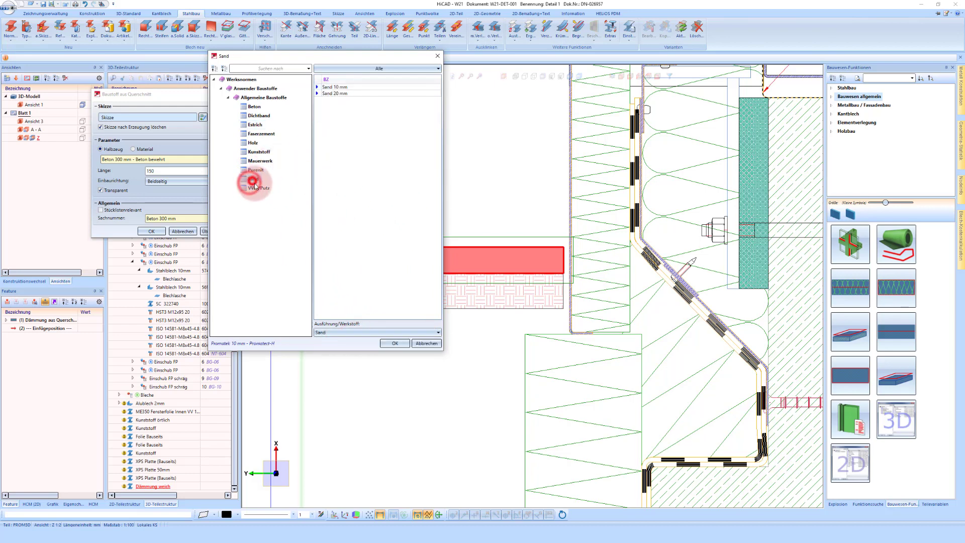
left_click(251, 189)
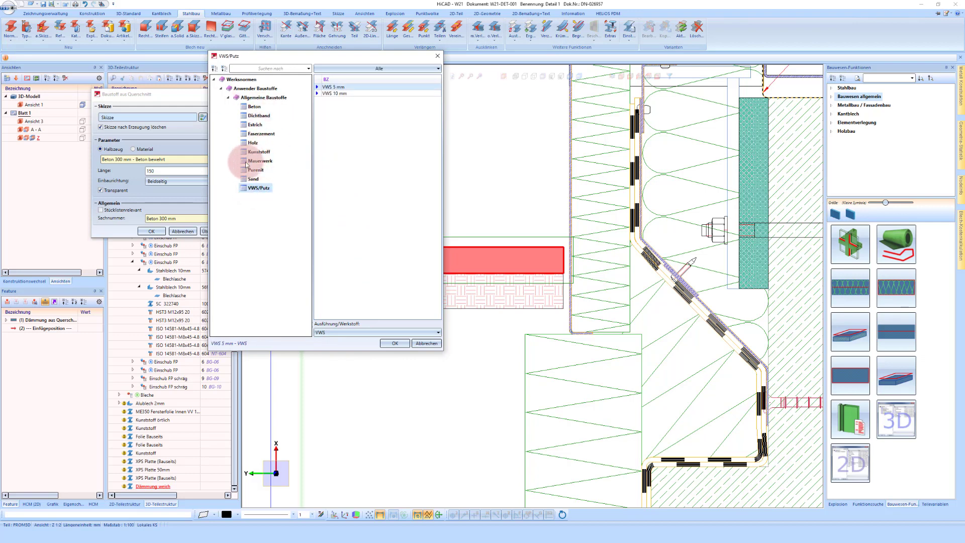
left_click(251, 134)
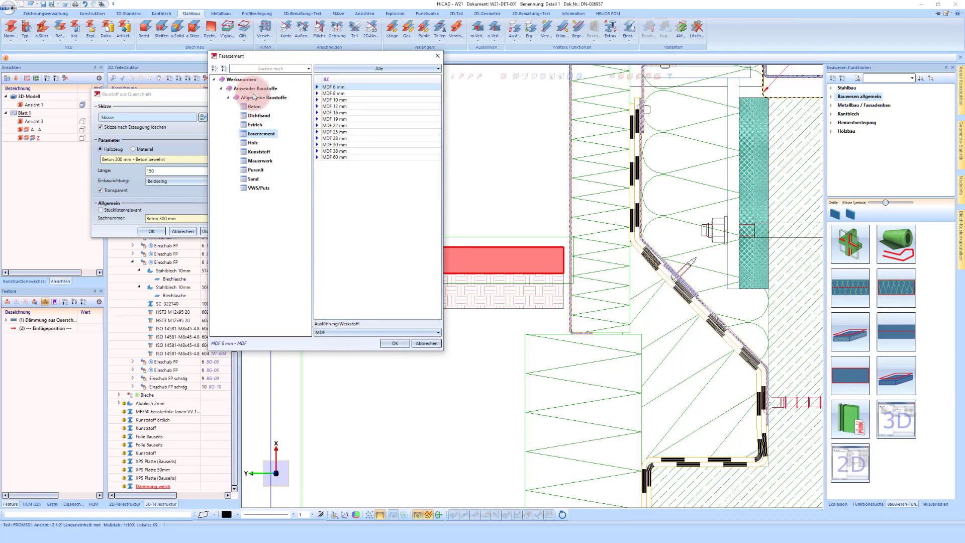
left_click(251, 180)
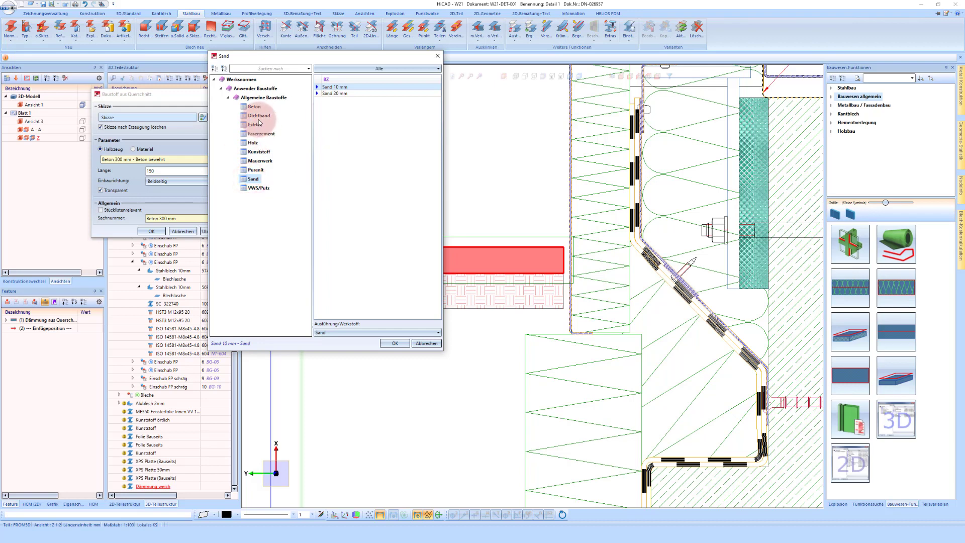
left_click(257, 162)
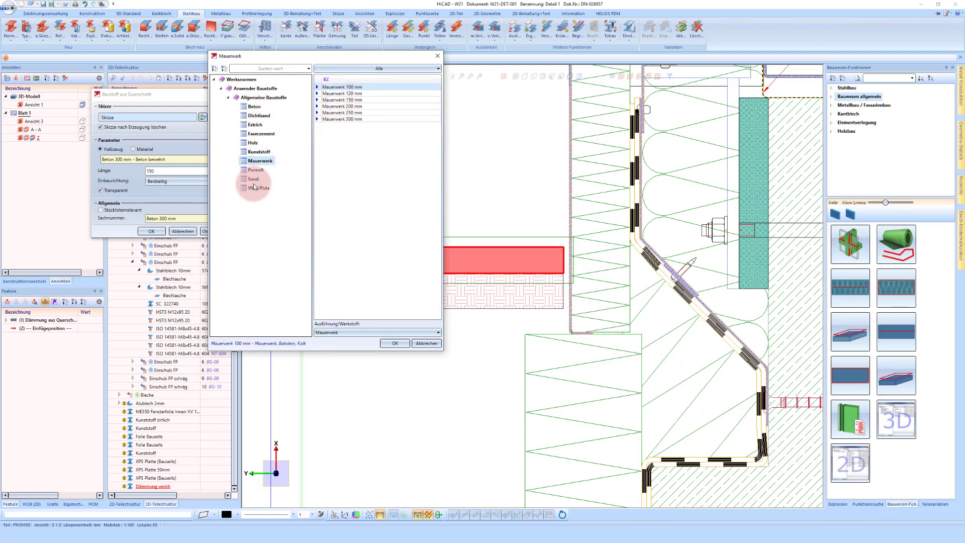
Try Sand 20 mm as the semi-finished product for the rectangular cross-section.
left_click(253, 181)
left_click(334, 94)
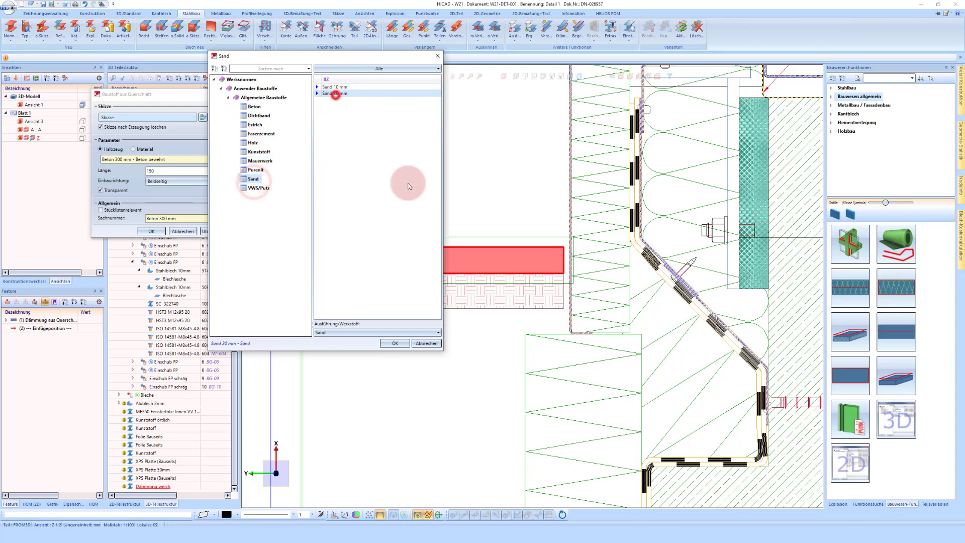
left_click(390, 341)
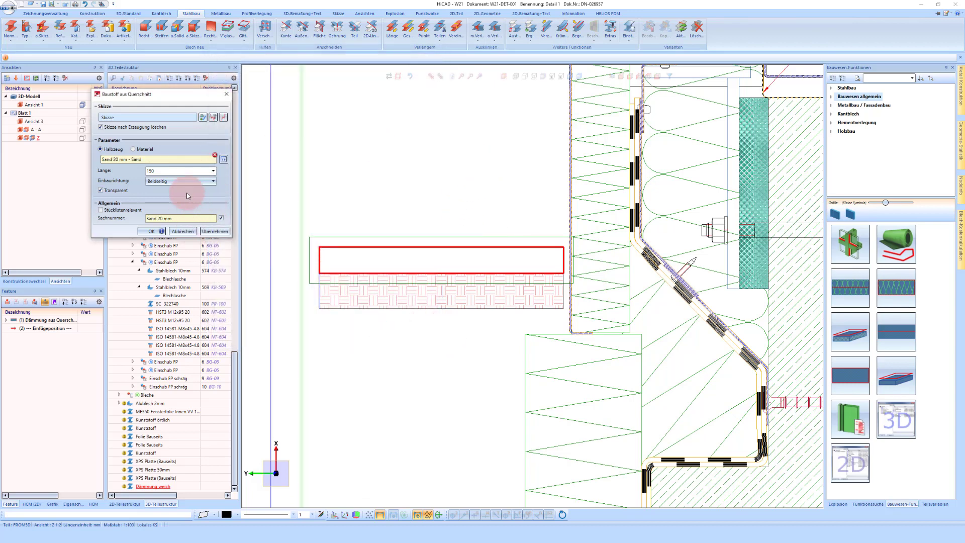
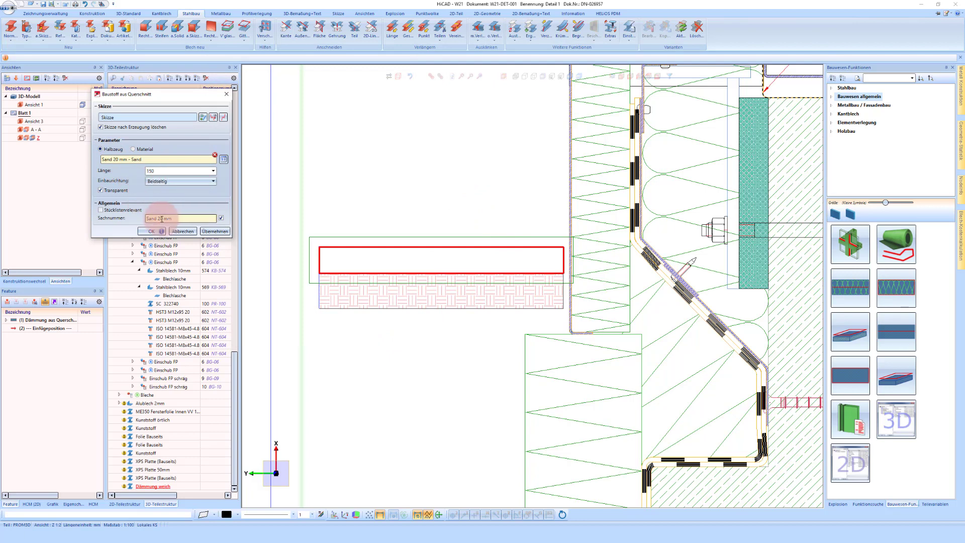
Fill the rectangle with the semi-finished product Estrich 70 mm - Mörtel, Gips, Verputz, Beidseitig, length 150.
left_click(224, 159)
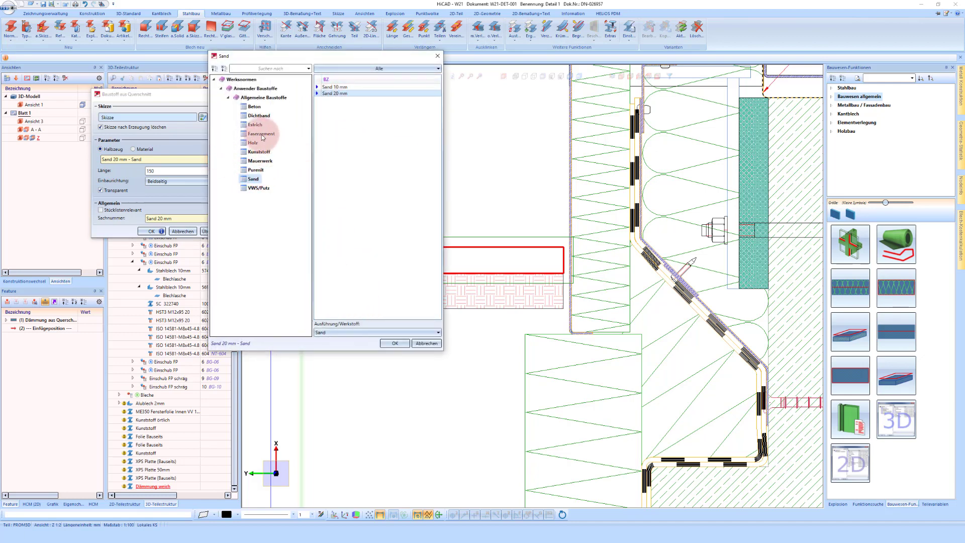
left_click(255, 125)
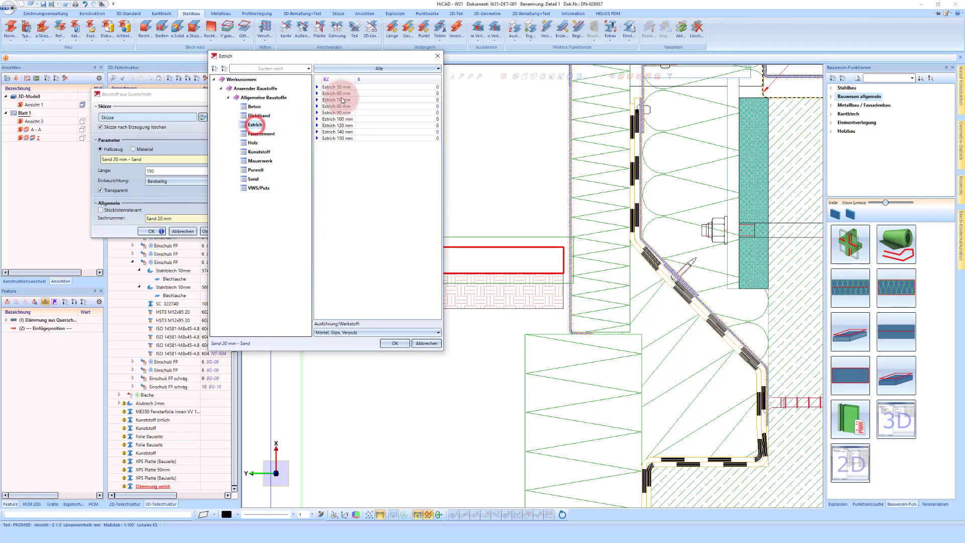
left_click(337, 99)
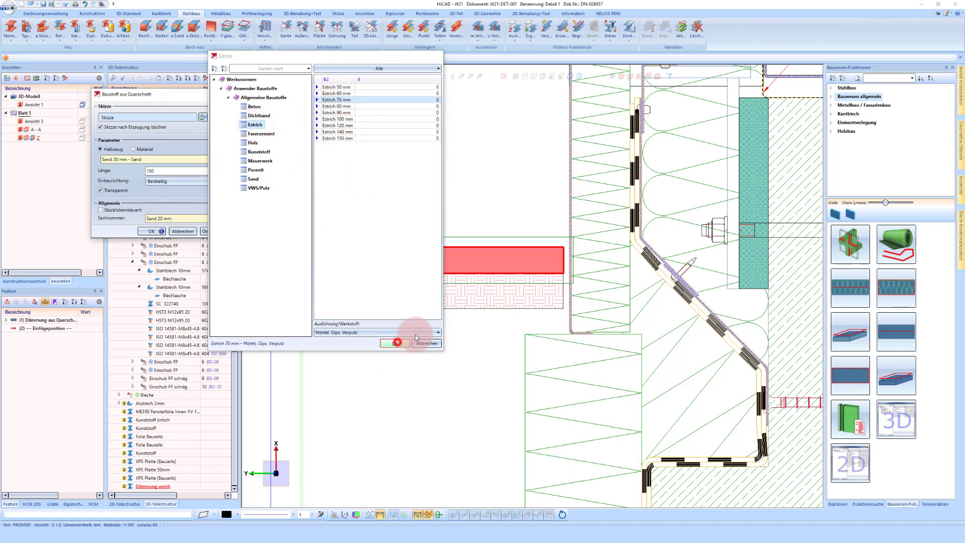
left_click(397, 344)
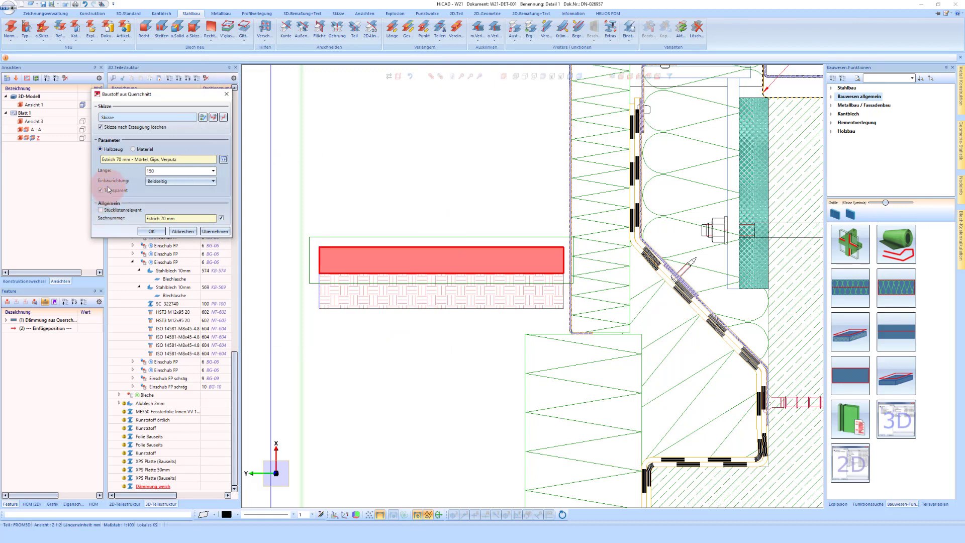
left_click(156, 219)
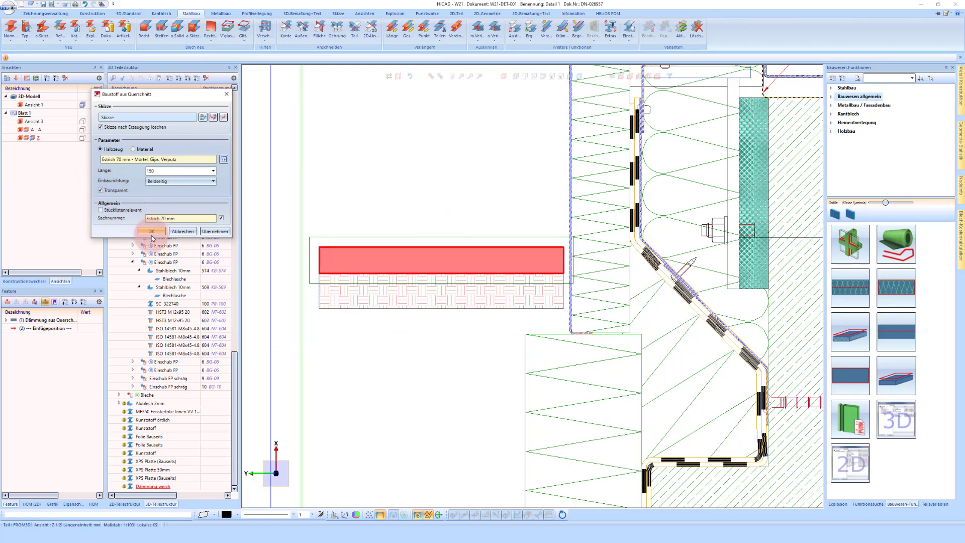
left_click(152, 231)
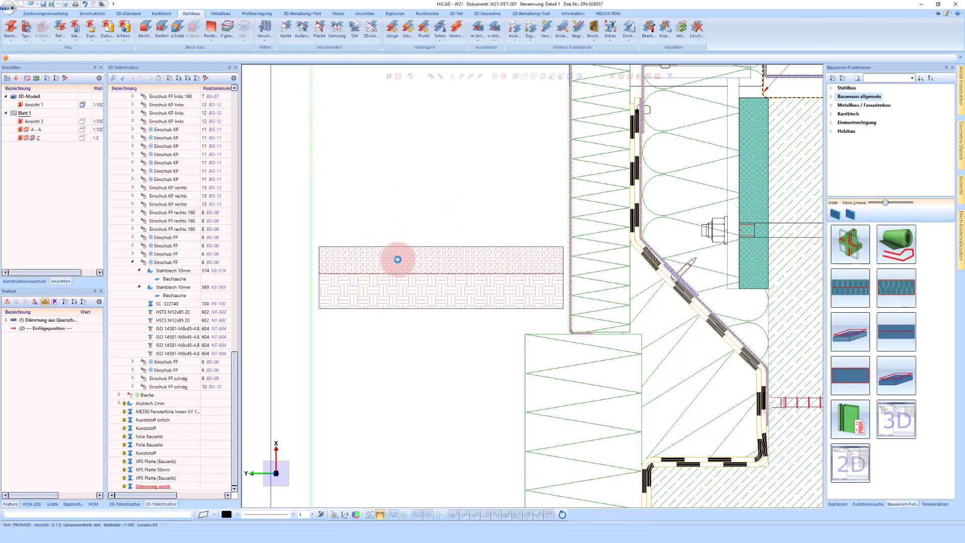
Insert a Dampfdicht silicone seal, Ausführung Eigenfertigung, between the end edge of the screed and the outer face of the bent sheet.
scroll(409, 237, "down", 3)
scroll(494, 247, "up", 4)
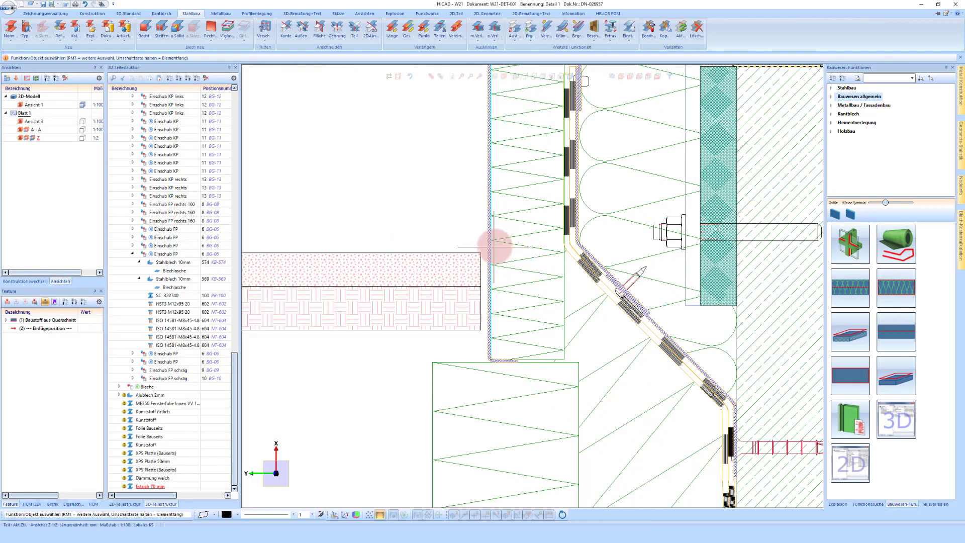
scroll(382, 251, "down", 3)
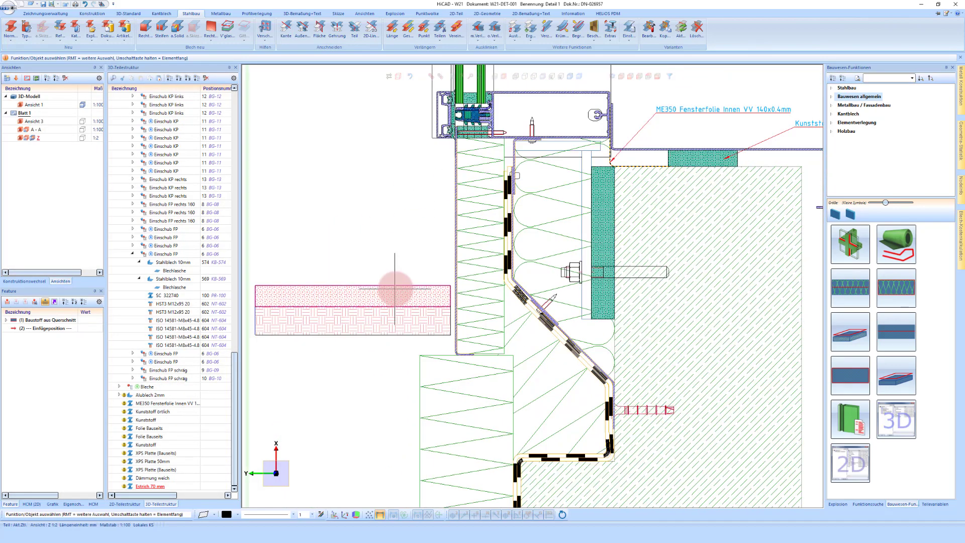
scroll(456, 291, "up", 4)
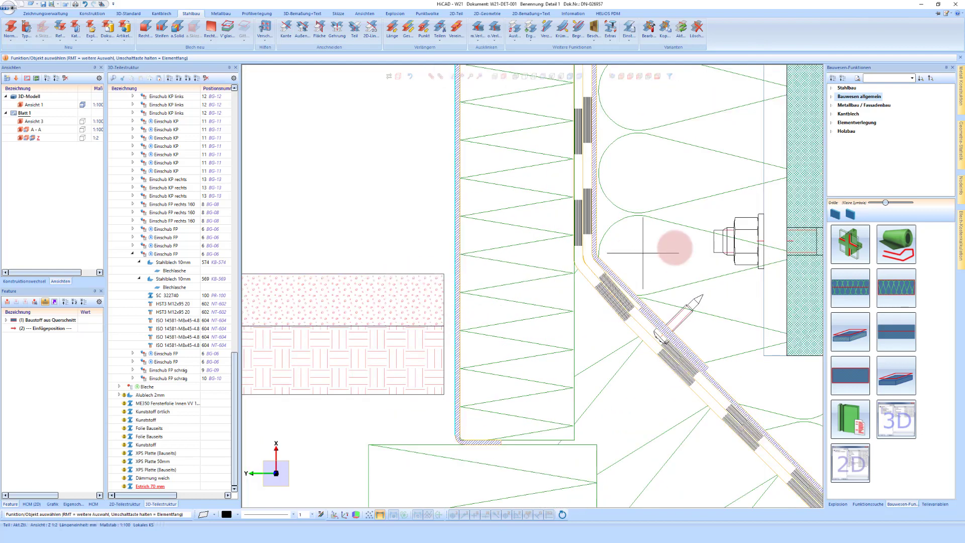
left_click(850, 246)
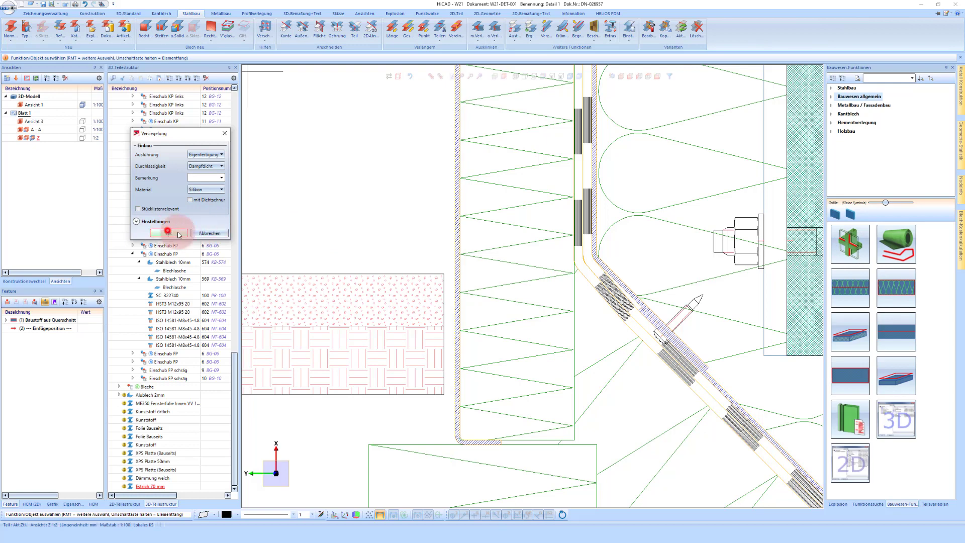
left_click(168, 233)
scroll(432, 276, "up", 3)
left_click(461, 272)
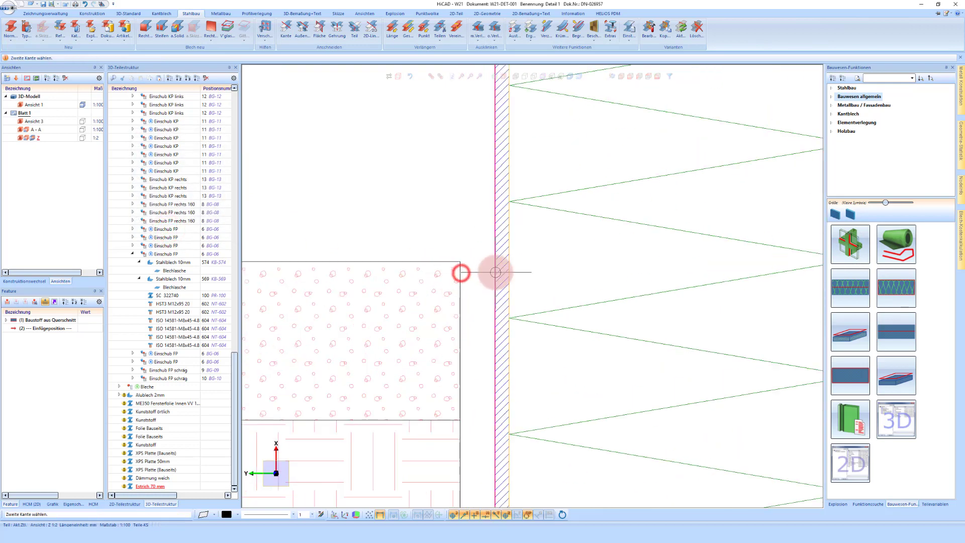
left_click(495, 272)
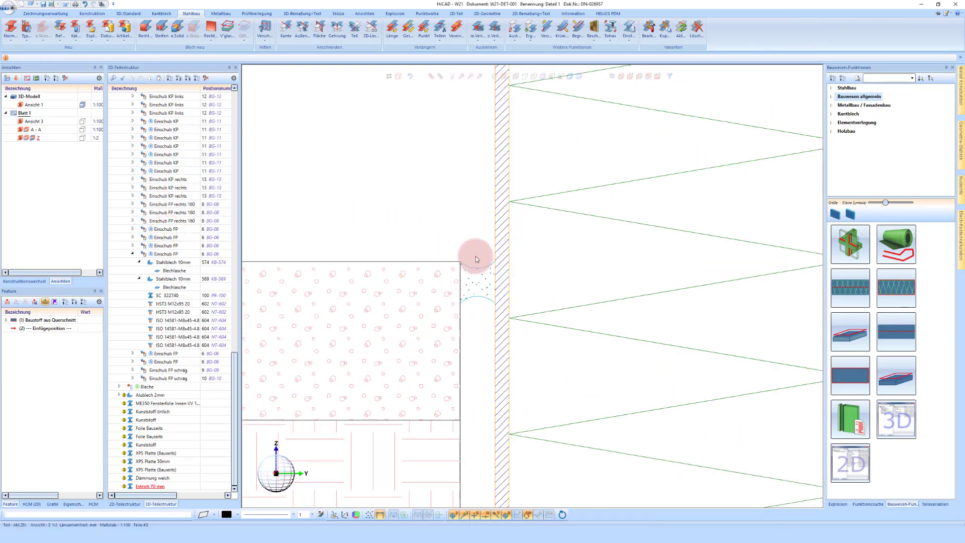
Examine the screed and joint seal in the context of the whole section Z.
scroll(450, 246, "down", 1)
scroll(453, 282, "down", 4)
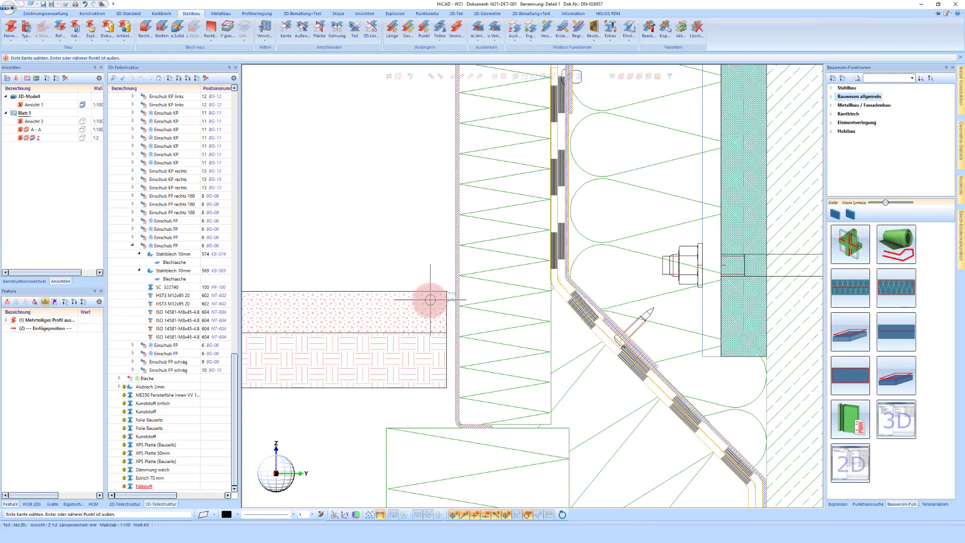
scroll(390, 277, "down", 1)
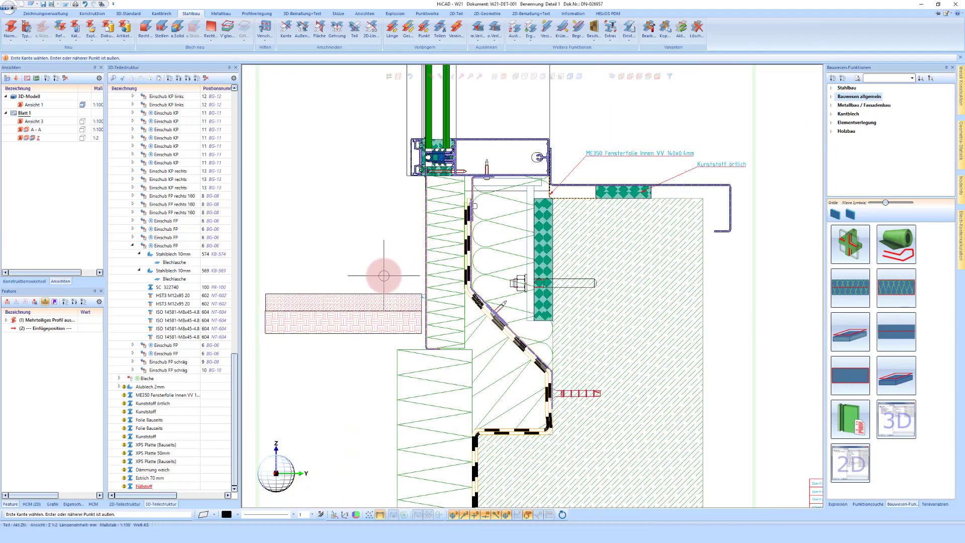
scroll(420, 244, "up", 1)
scroll(401, 237, "down", 2)
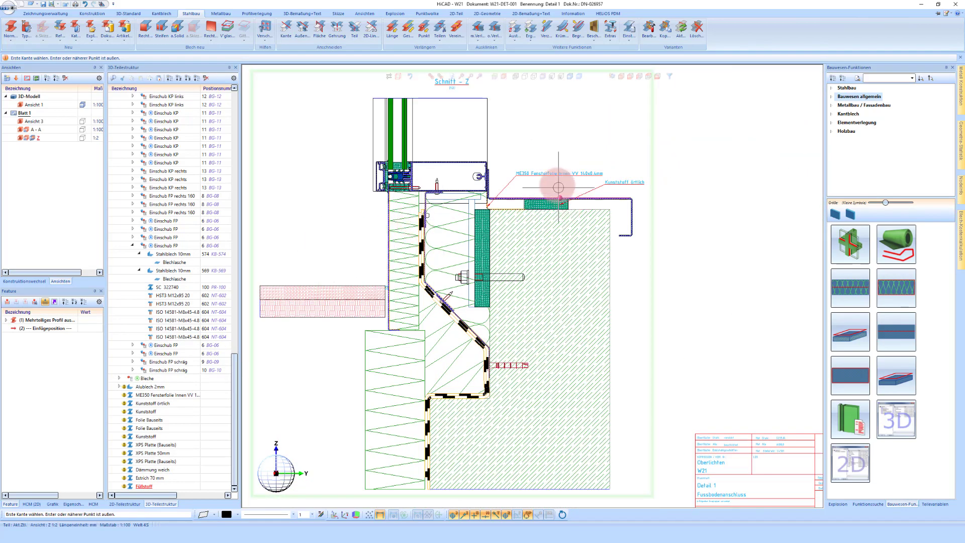
scroll(576, 187, "up", 4)
scroll(617, 195, "down", 1)
scroll(617, 195, "down", 2)
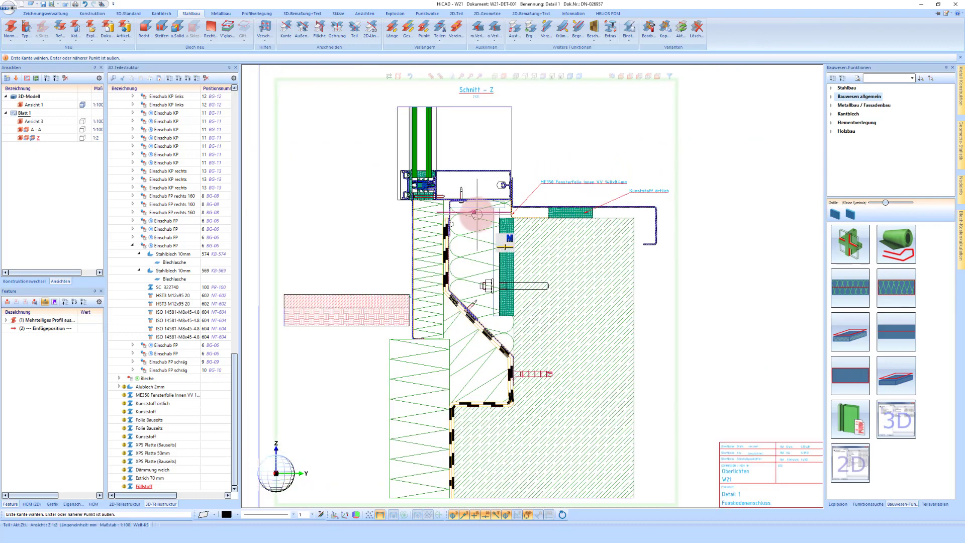
Place an elevation mark on the upper edge of the screed in section Z.
scroll(422, 211, "up", 1)
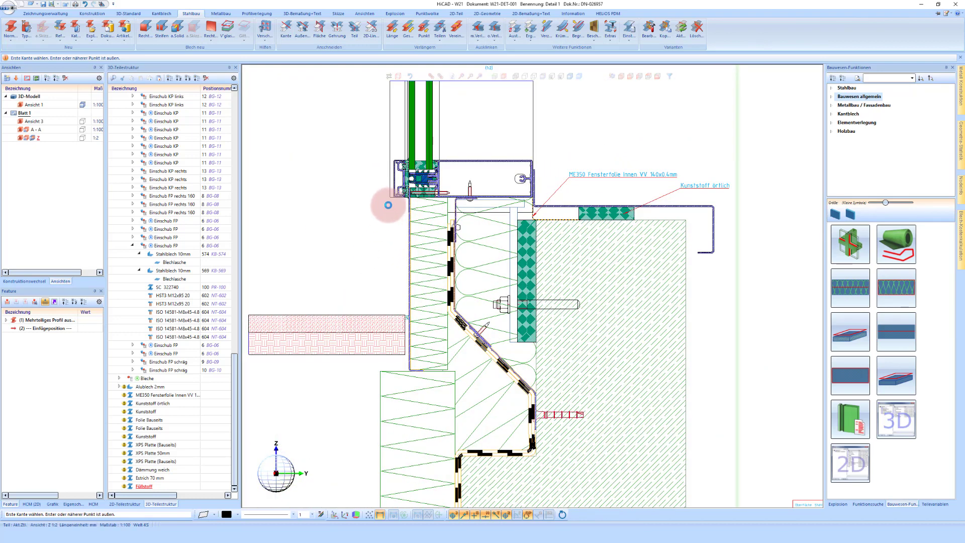
scroll(396, 213, "down", 1)
left_click(289, 29)
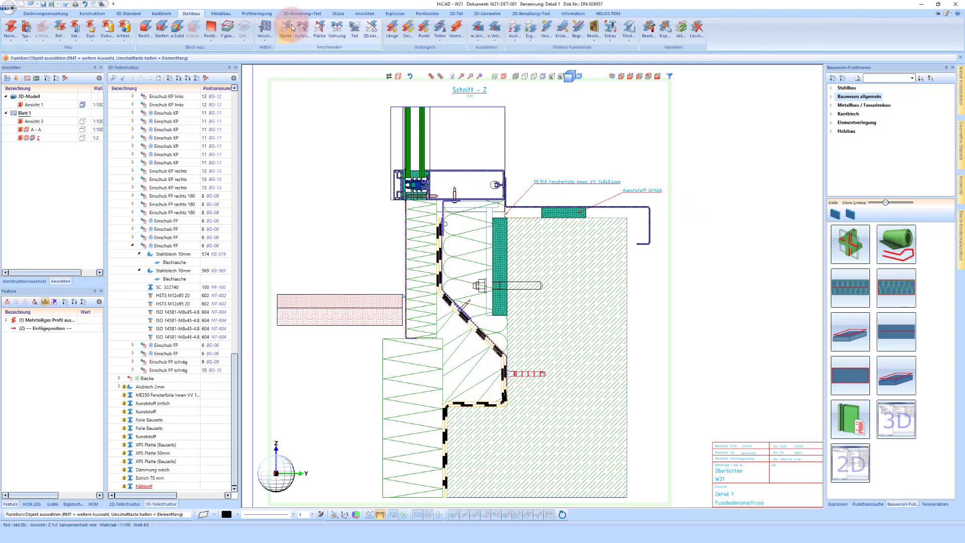
left_click(303, 14)
left_click(81, 28)
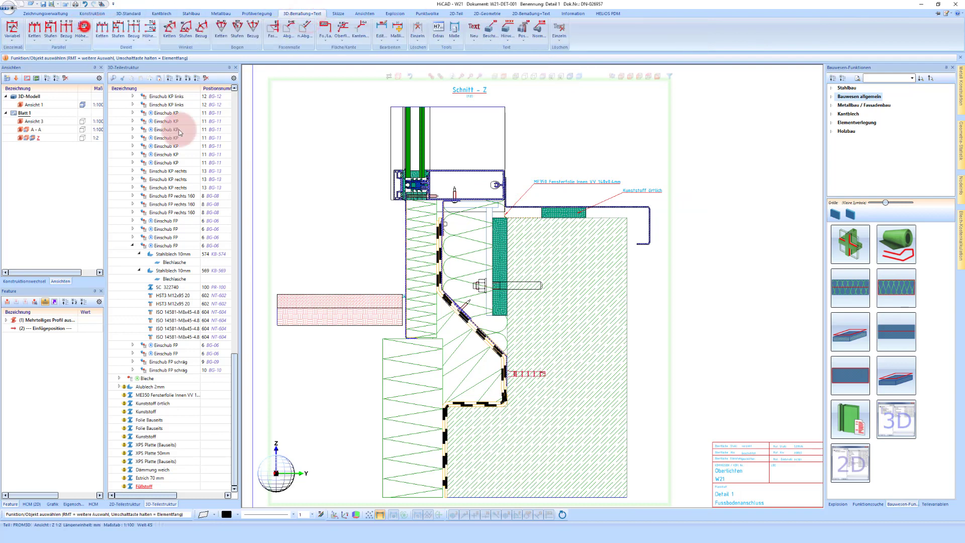
left_click(355, 292)
left_click(332, 282)
Add elevation marks for the upper edge of the concrete wall and the upper edge of the window profile, aligned beside the bent sheet.
scroll(637, 202, "up", 3)
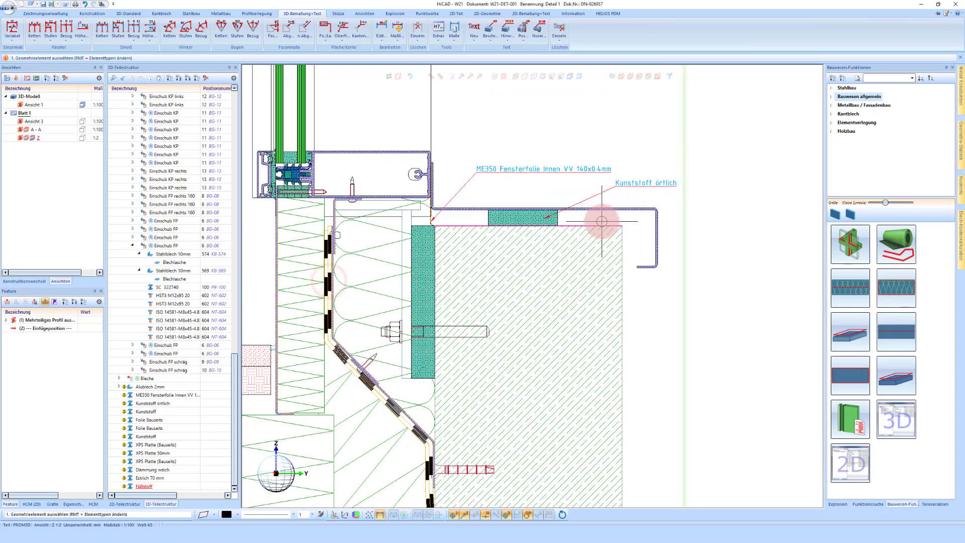
left_click(608, 226)
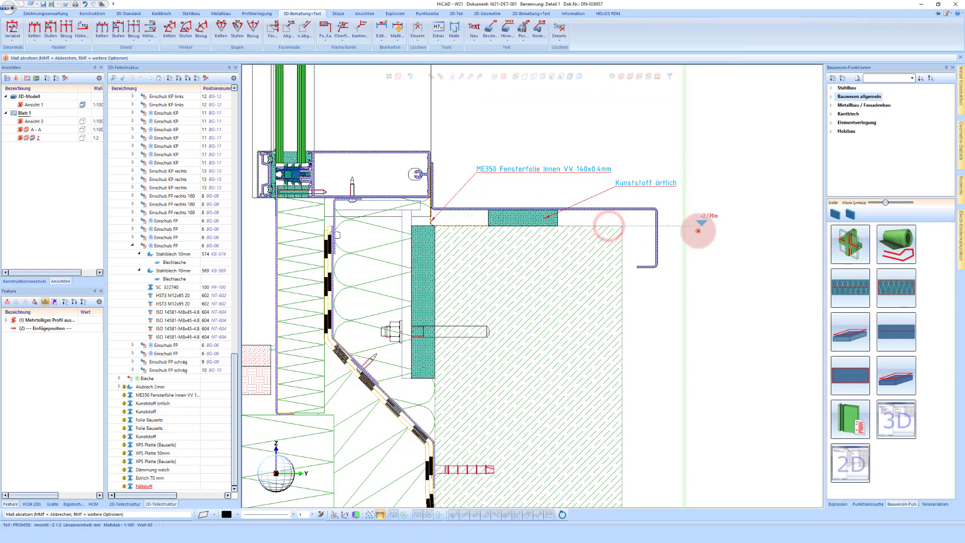
left_click(697, 231)
left_click(417, 150)
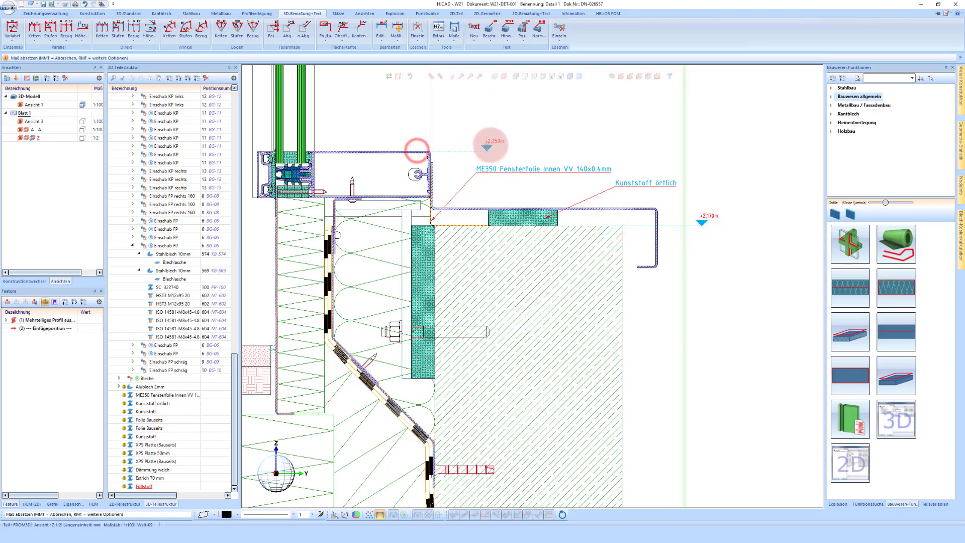
left_click(697, 155)
scroll(663, 272, "down", 1)
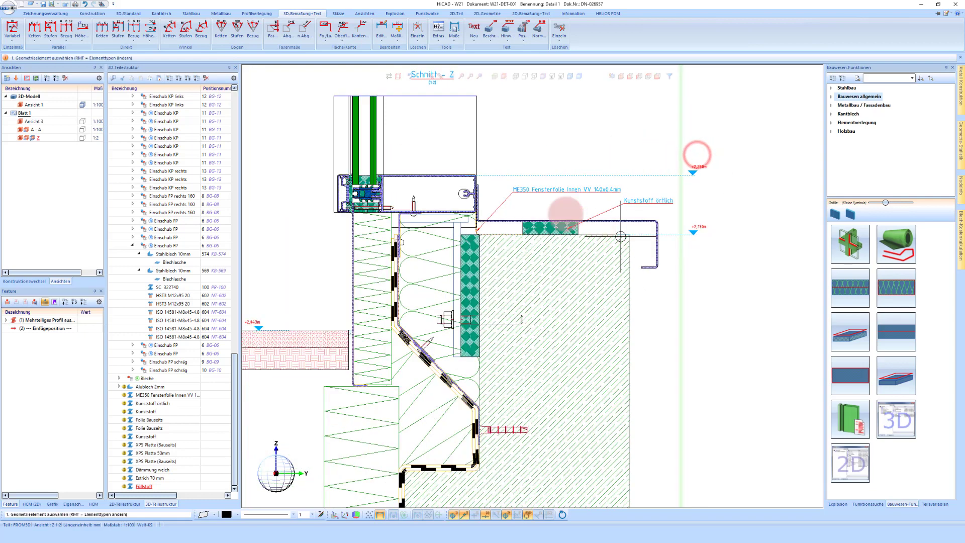
middle_click(445, 204)
Label the DIN 7504 N-ST4.2x25-A2-H screw beneath the window profile, repeating the foil's annotation type, with the text above the foil label.
scroll(375, 195, "up", 3)
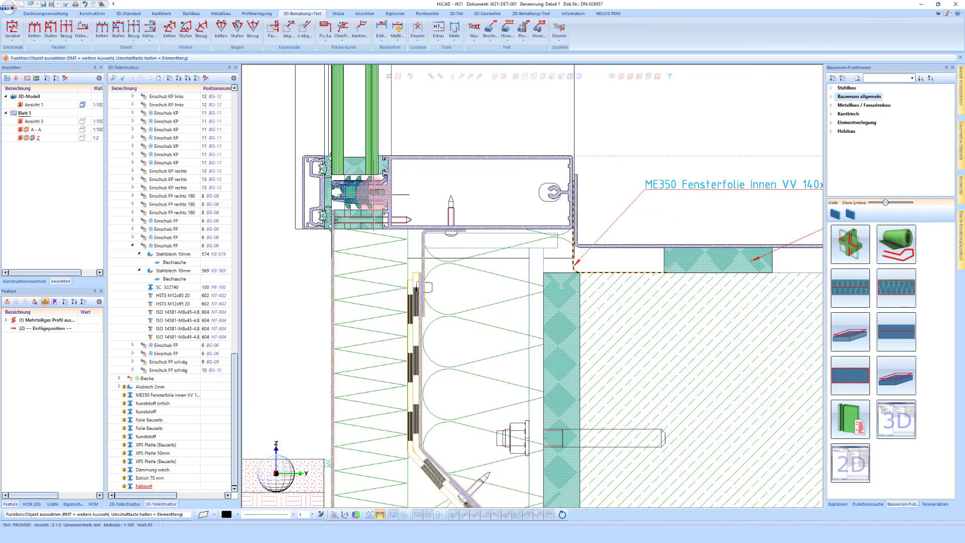
right_click(662, 192)
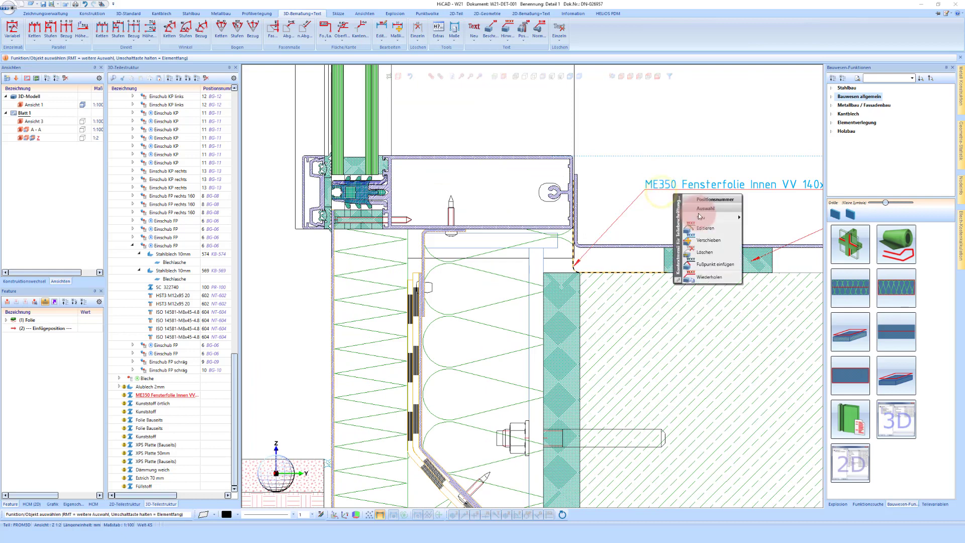
left_click(711, 279)
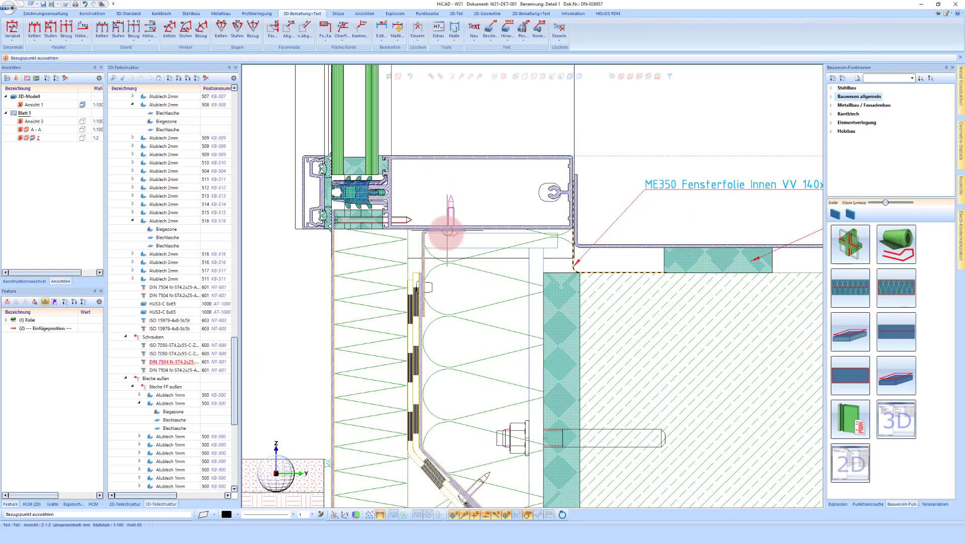
left_click(450, 234)
scroll(453, 236, "down", 3)
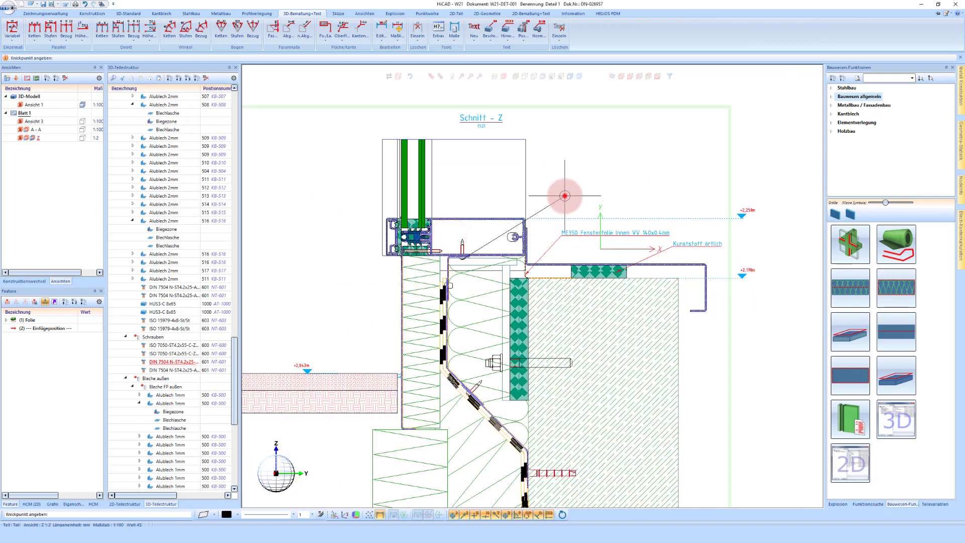
left_click(565, 195)
left_click(619, 206)
Label the HST3 M12x95 20 anchor bolt with a leader, placing the text in the concrete hatch above the bolt.
scroll(467, 395, "up", 1)
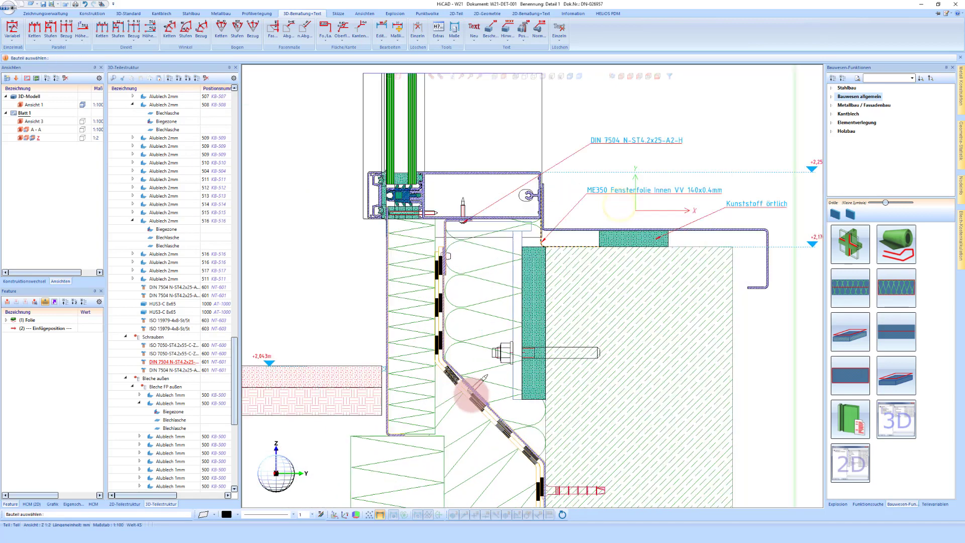
scroll(468, 395, "up", 1)
left_click(498, 347)
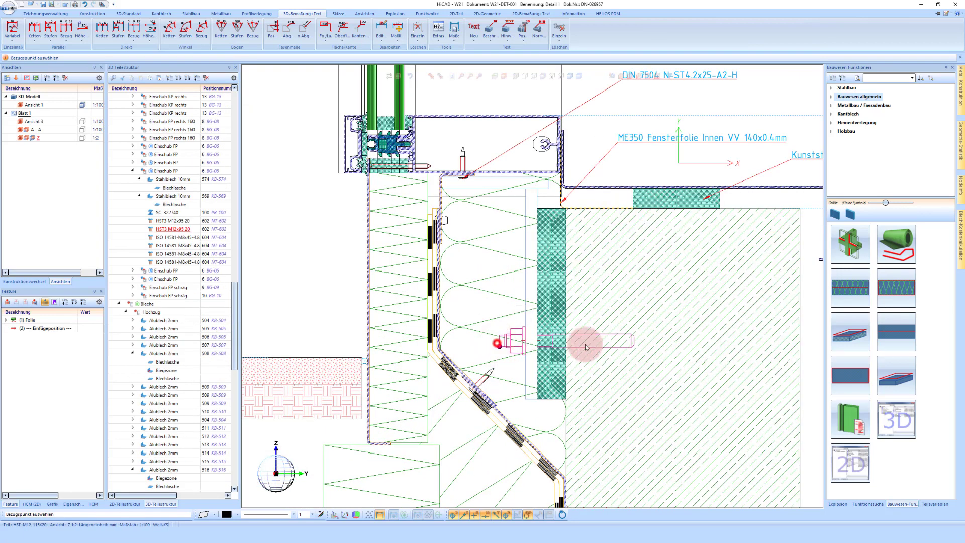
left_click(613, 286)
middle_click(696, 351)
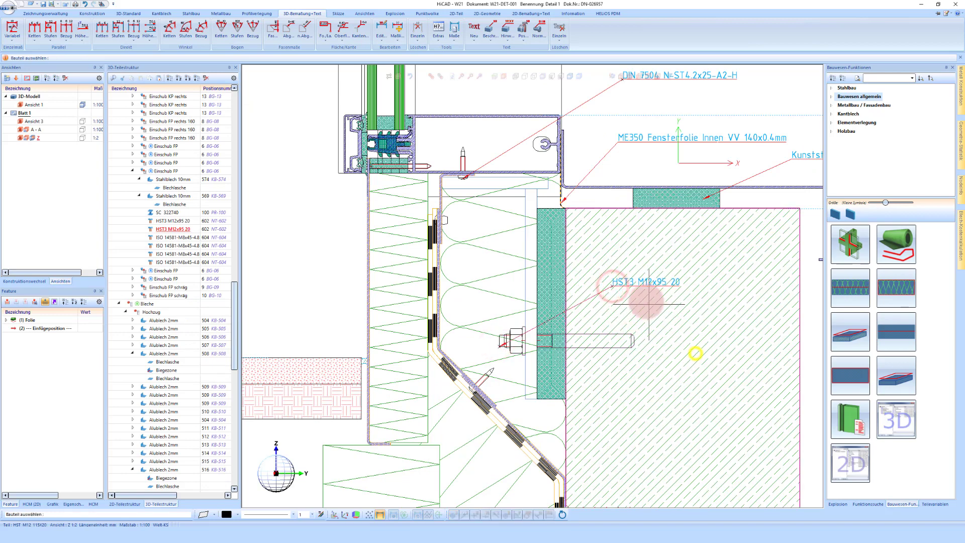
Label the HUS3-C 8x65 concrete screw with a leader, placing the text in the concrete hatch above the screw.
scroll(559, 247, "down", 2)
scroll(554, 465, "up", 3)
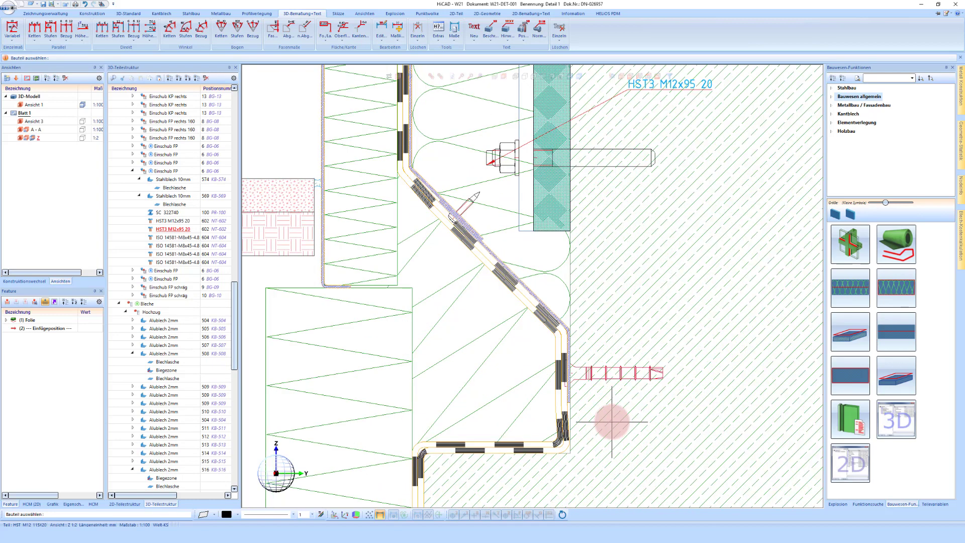
left_click(593, 372)
left_click(647, 299)
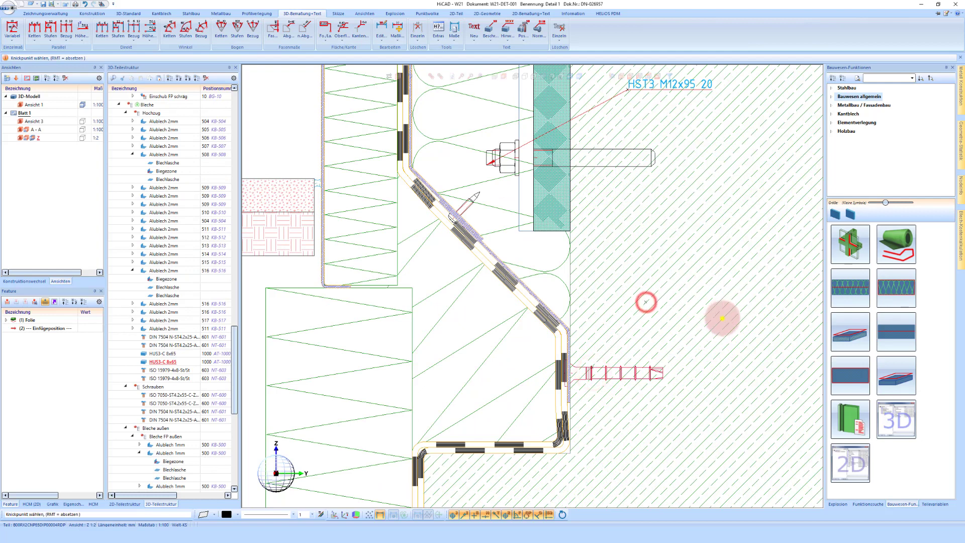
middle_click(719, 317)
Label the Folie Bauseits membrane at its lower corner, placing the text below and beside the corner in the concrete hatch.
scroll(588, 291, "down", 3)
scroll(577, 351, "up", 4)
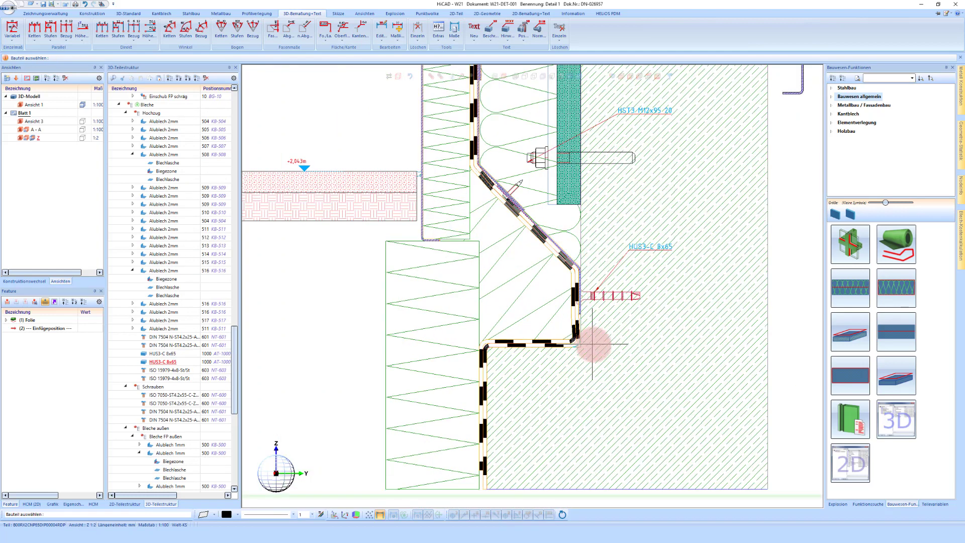
left_click(573, 339)
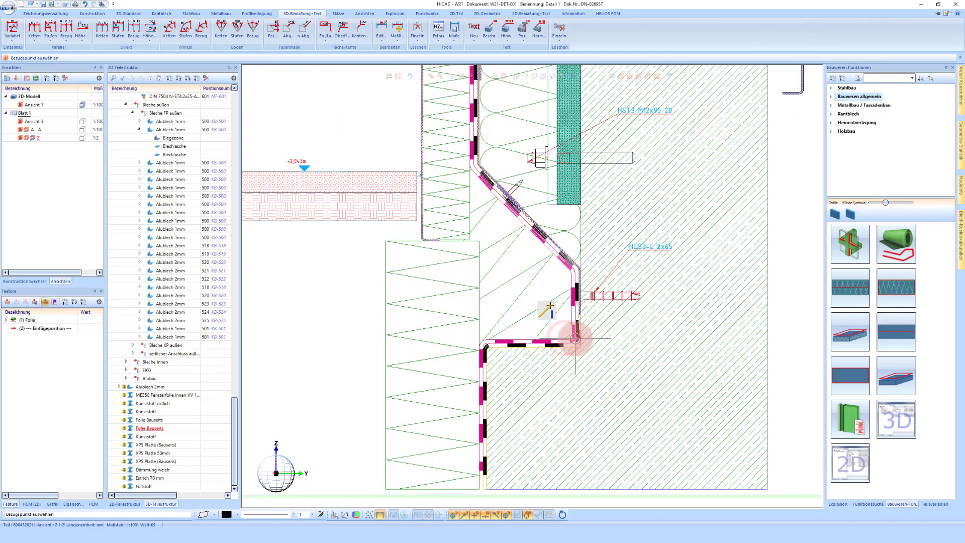
left_click(622, 381)
middle_click(673, 362)
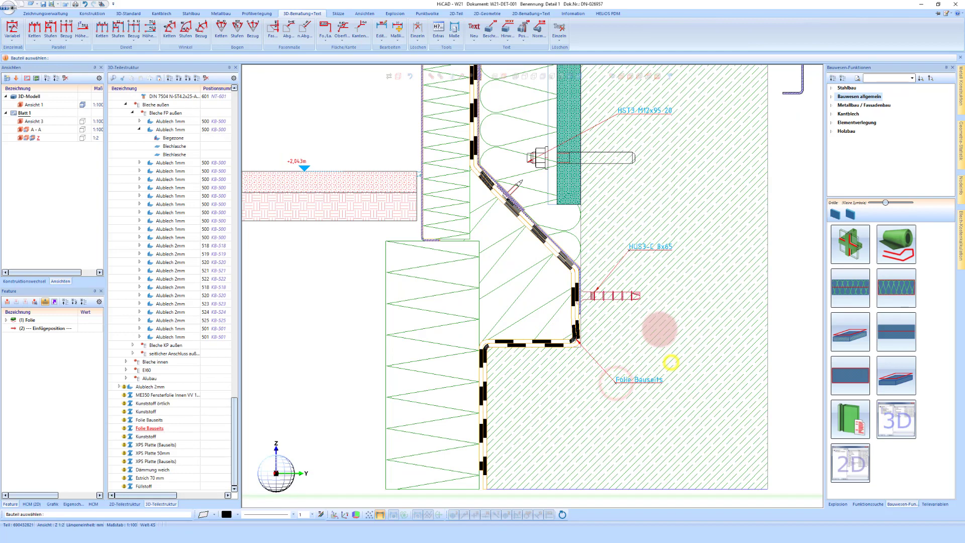
Label the lower insulation board XPS Platte (Bauseits) with a leader, placing the text on its outer side below the screed.
scroll(664, 347, "down", 1)
left_click(448, 300)
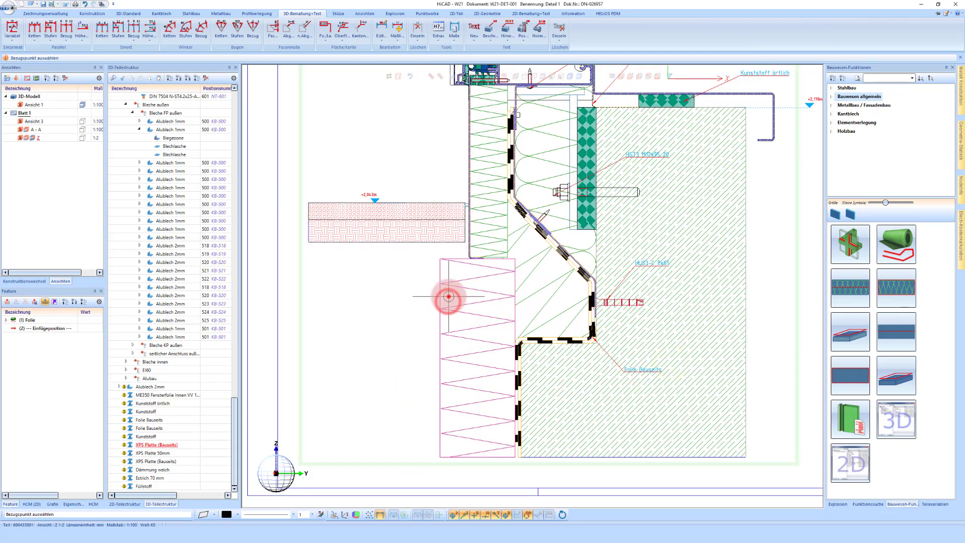
left_click(419, 320)
right_click(387, 296)
scroll(399, 302, "up", 2)
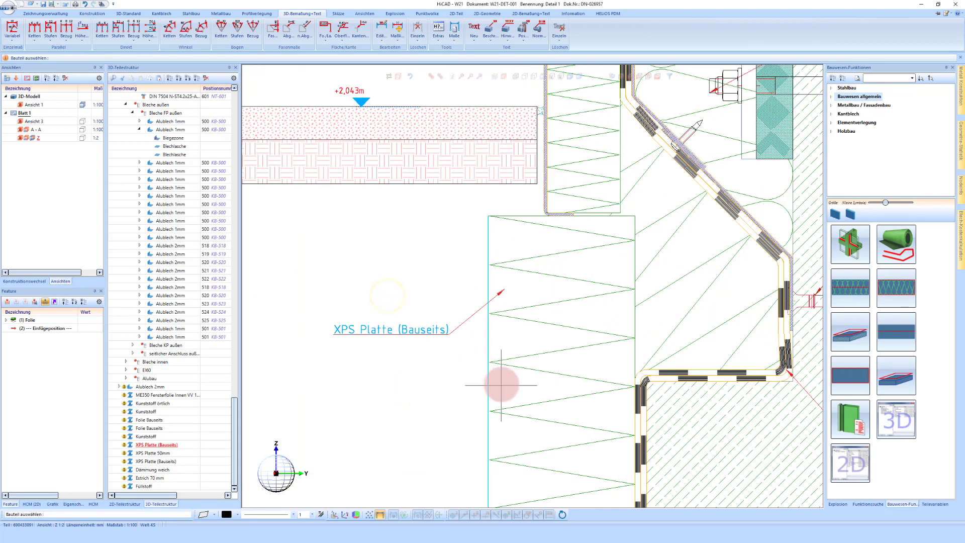
scroll(511, 274, "down", 2)
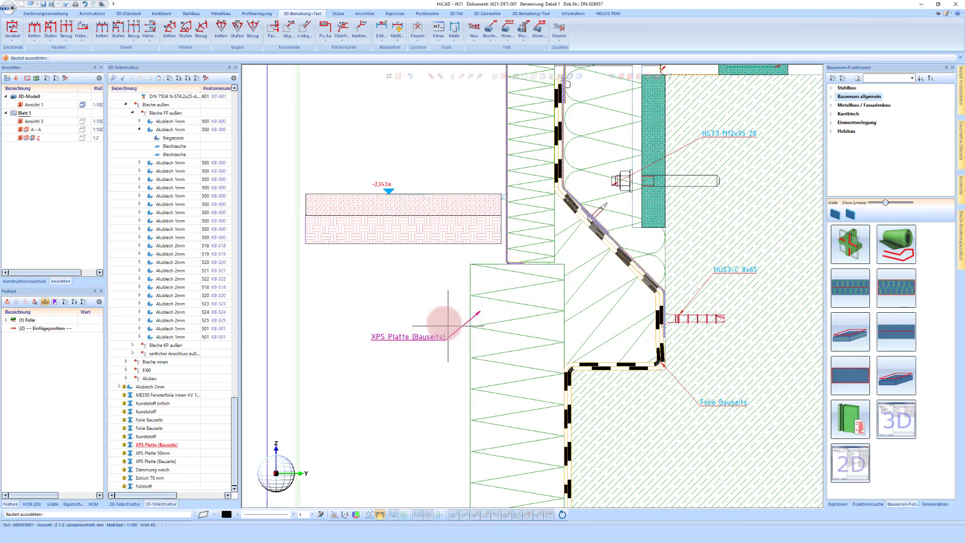
Label the DIN 7504 N-ST4.2x25-A2-H screw in the sloping sheet, placing the text above the XPS Platte (Bauseits) label.
scroll(500, 282, "down", 1)
scroll(557, 245, "up", 4)
scroll(556, 245, "up", 2)
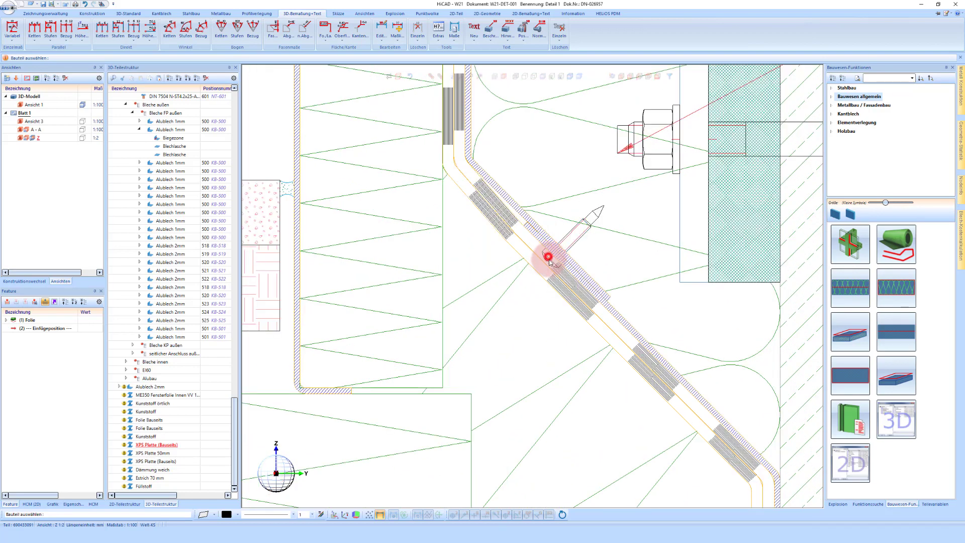
left_click(548, 258)
scroll(553, 254, "down", 3)
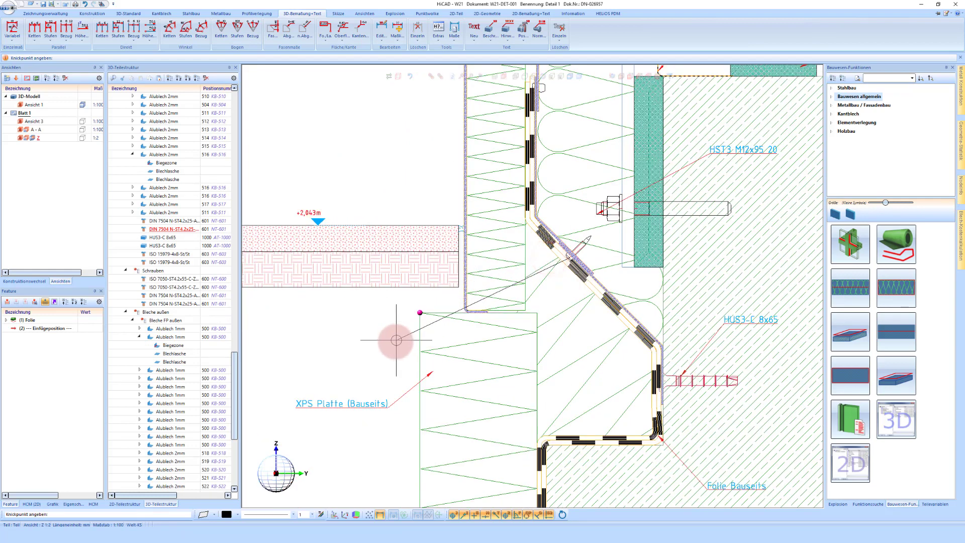
left_click(388, 355)
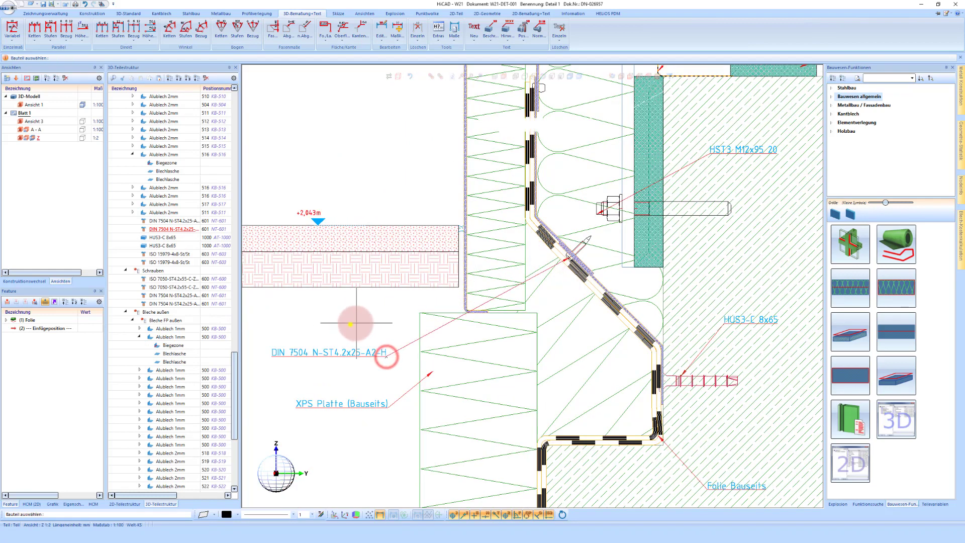
scroll(474, 299, "down", 3)
left_click(377, 333)
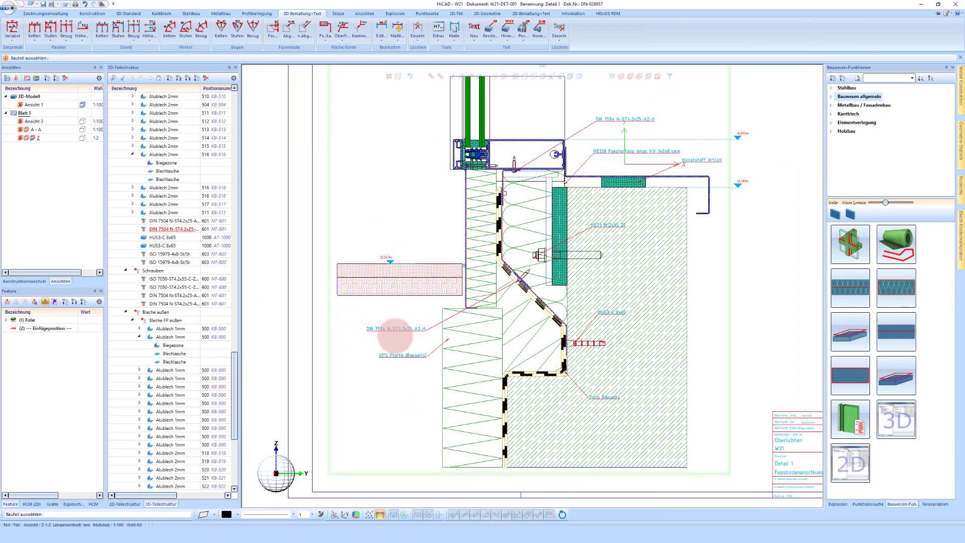
left_click(395, 336)
scroll(395, 335, "down", 1)
scroll(393, 334, "down", 1)
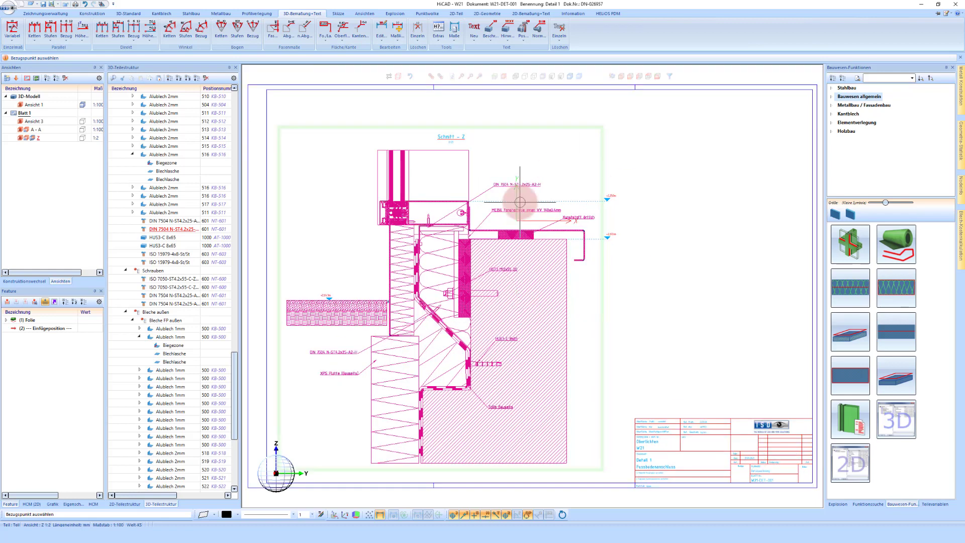
key("Escape")
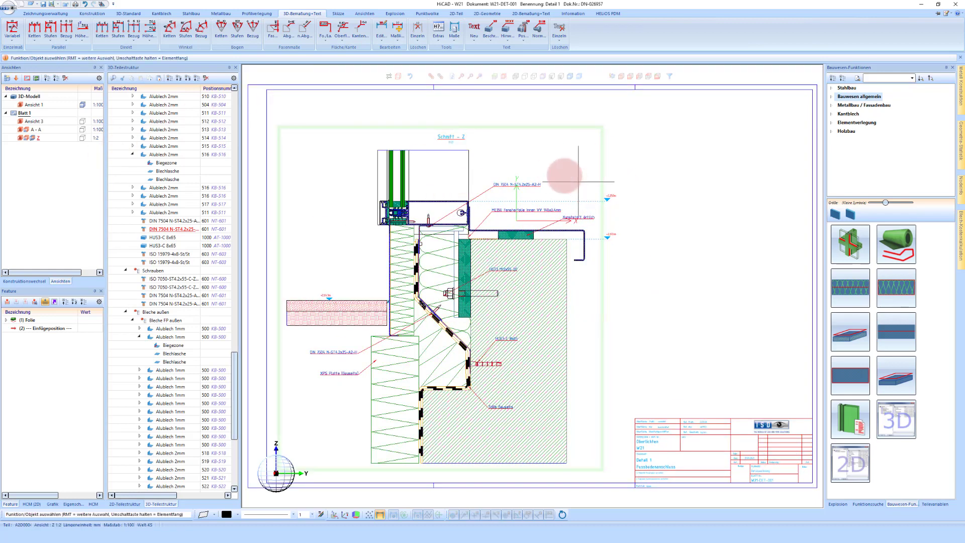
Recalculate the views on the drawing sheet and save the detail drawing.
left_click(8, 80)
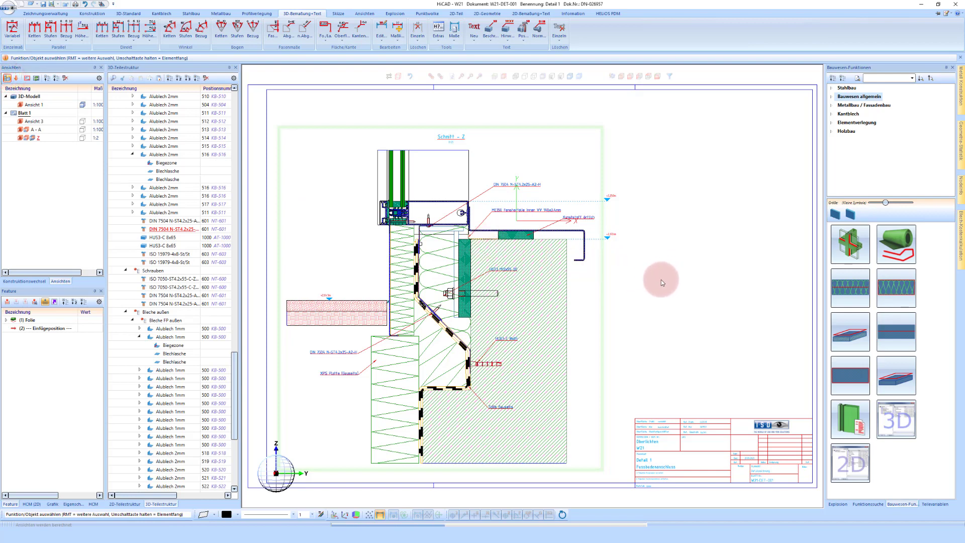
left_click(57, 23)
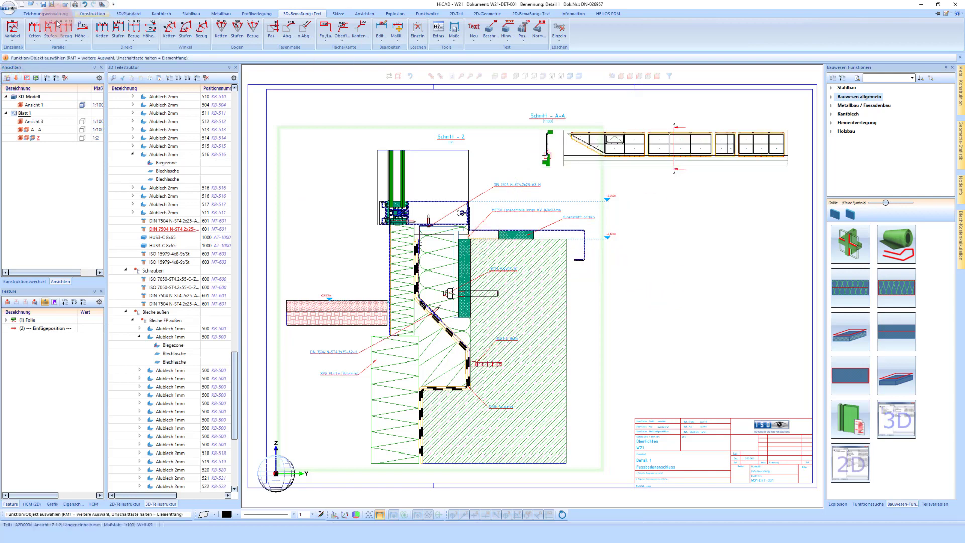
left_click(44, 5)
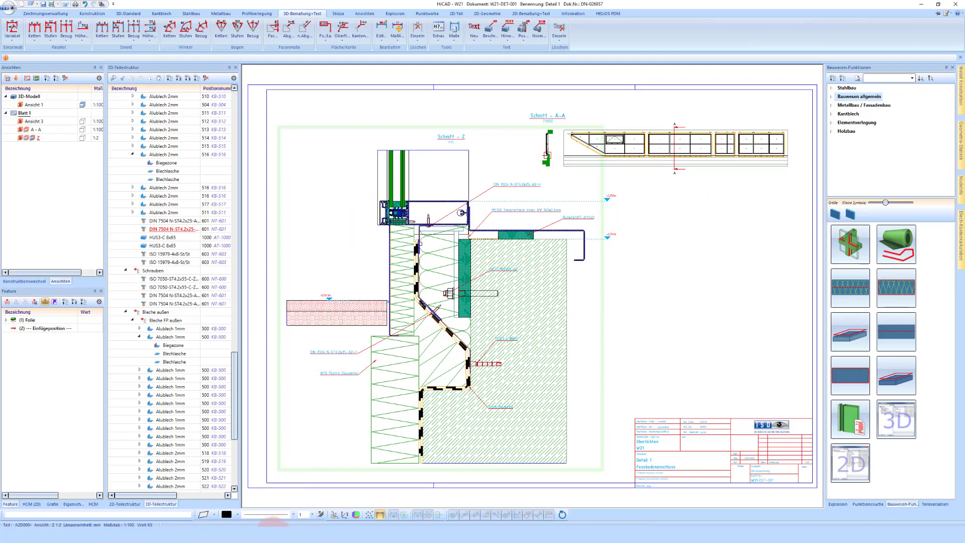
Switch to HELIOS Desktop, preview the PDF of W21-DET-001 in the PDF-Daten folder, and return to project W21.
left_click(273, 535)
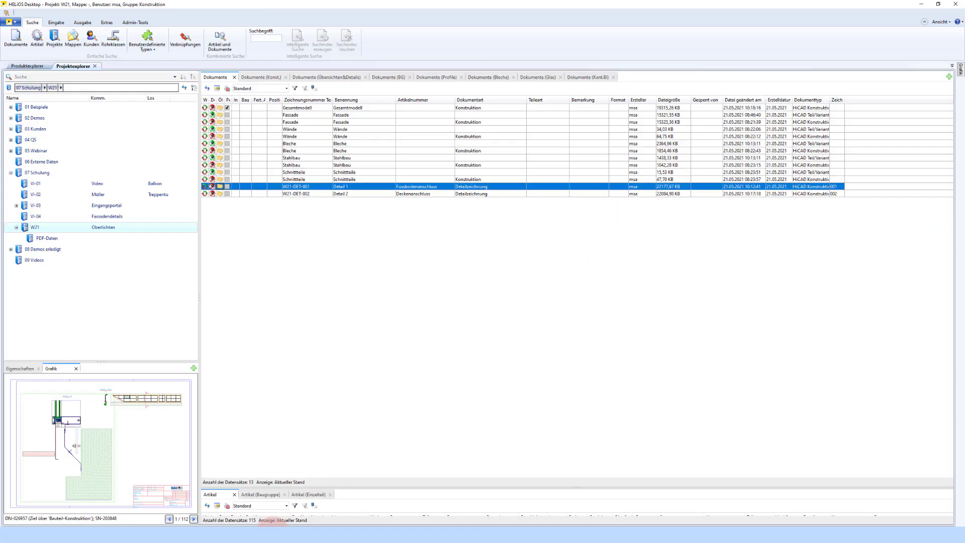
left_click(57, 239)
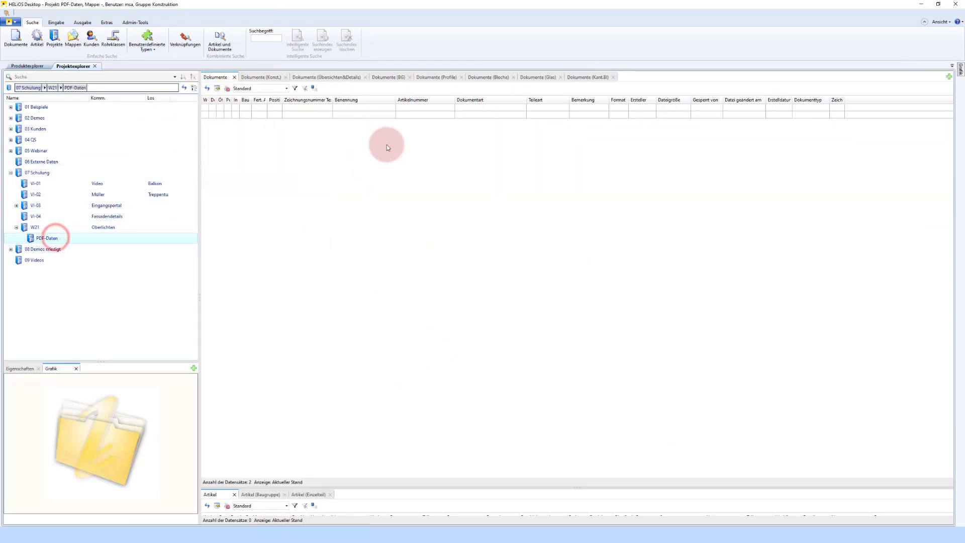
left_click(319, 109)
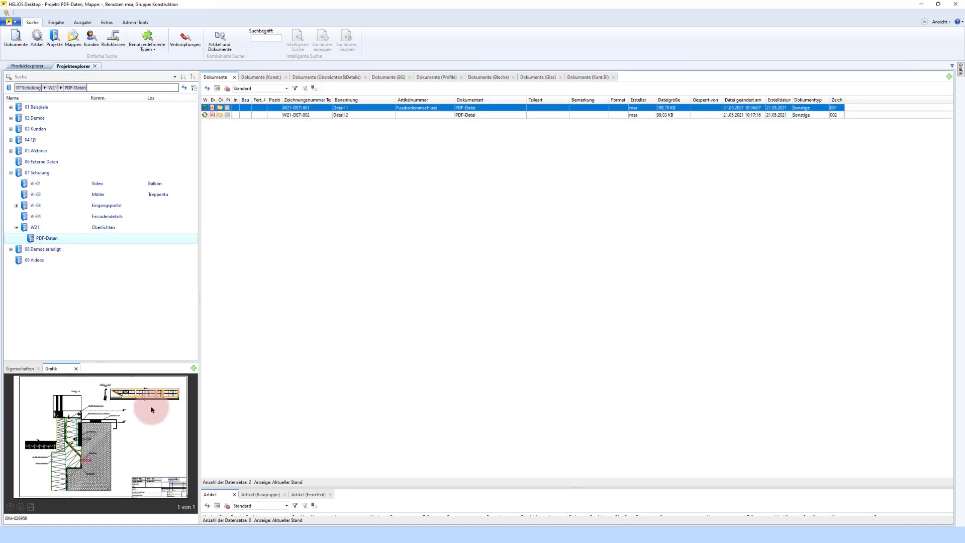
left_click(31, 227)
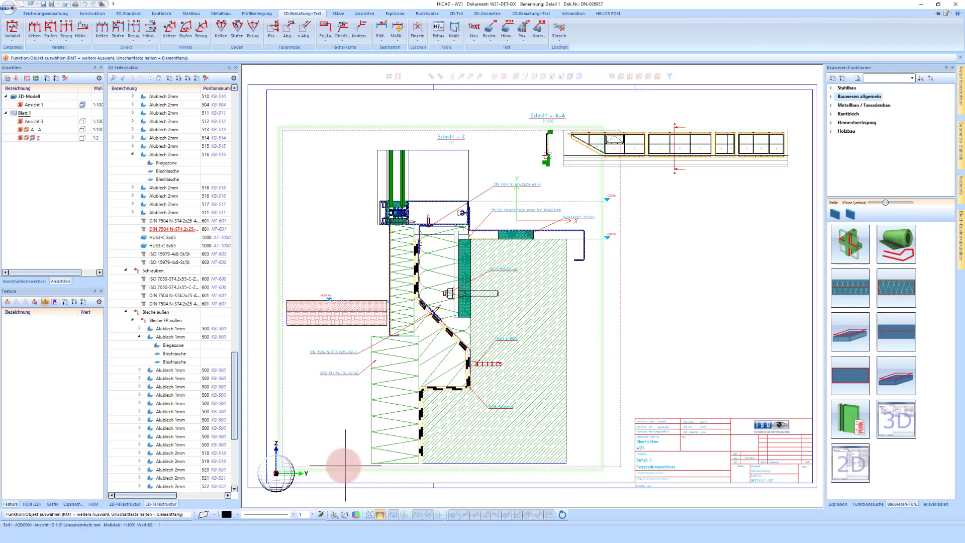
scroll(372, 448, "up", 2)
scroll(392, 421, "down", 2)
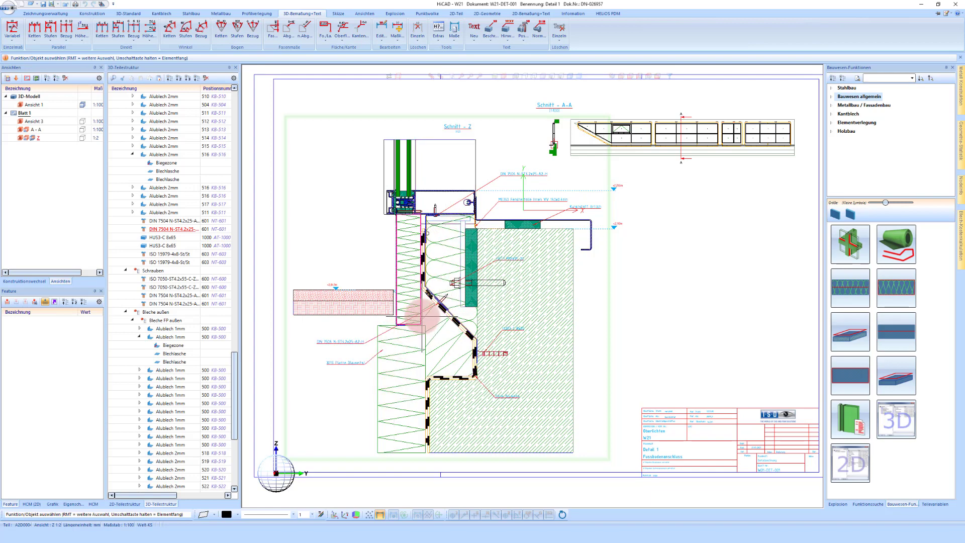
scroll(677, 117, "up", 3)
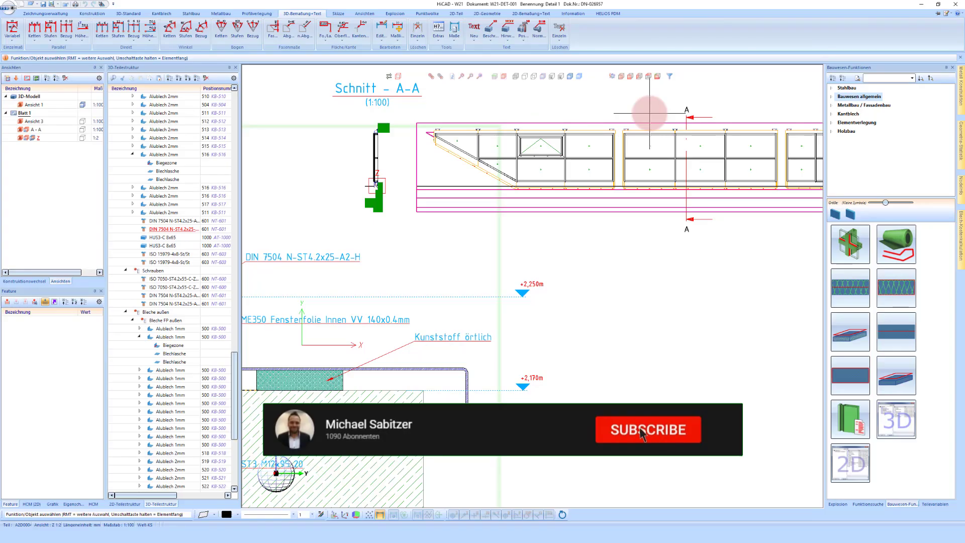
scroll(650, 113, "down", 2)
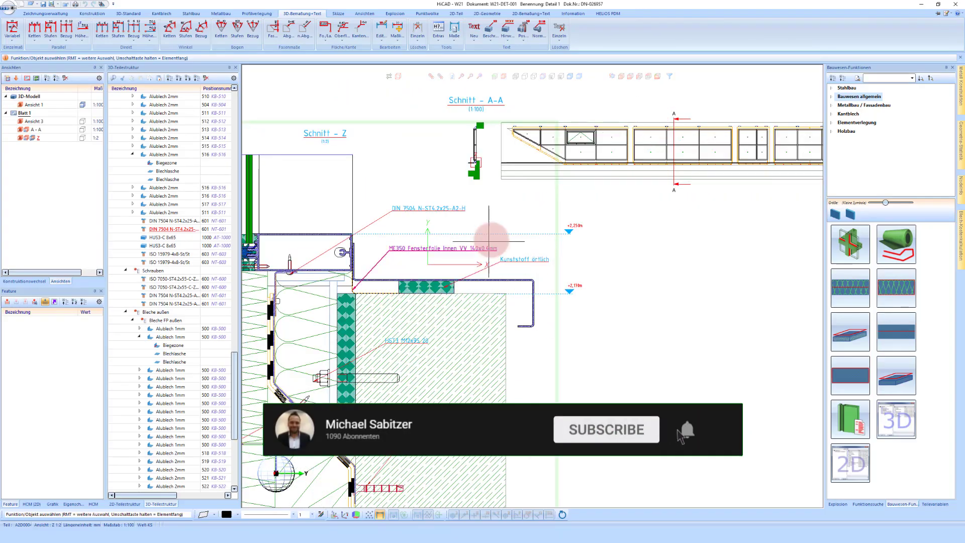
scroll(493, 241, "down", 2)
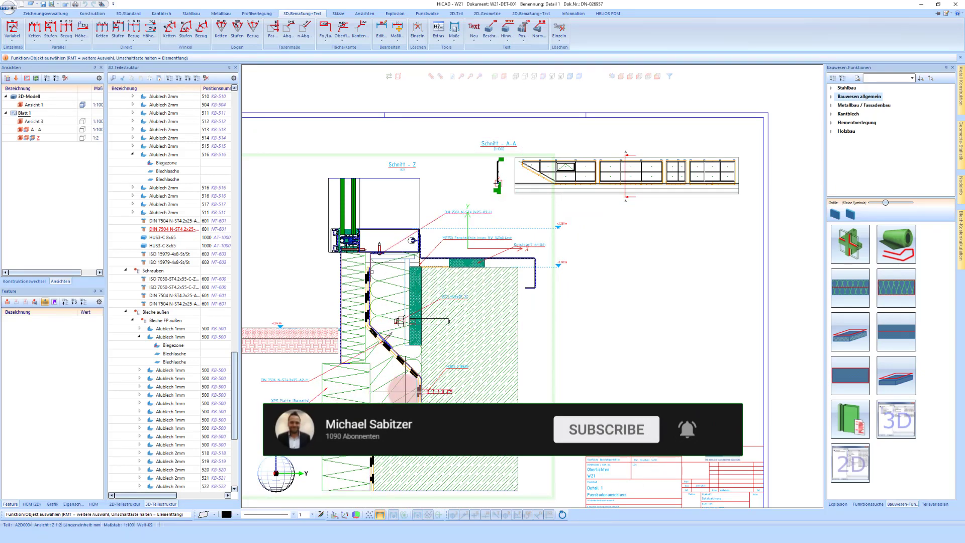